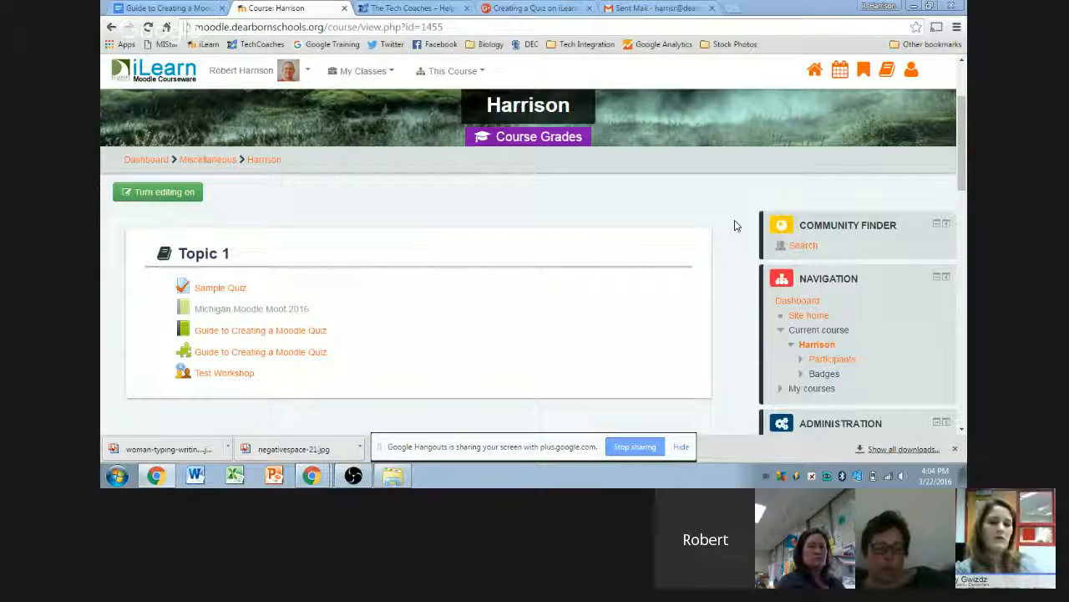
- Turn editing on for the Harrison course and scroll down to Topic 1
scroll(735, 227, "up", 2)
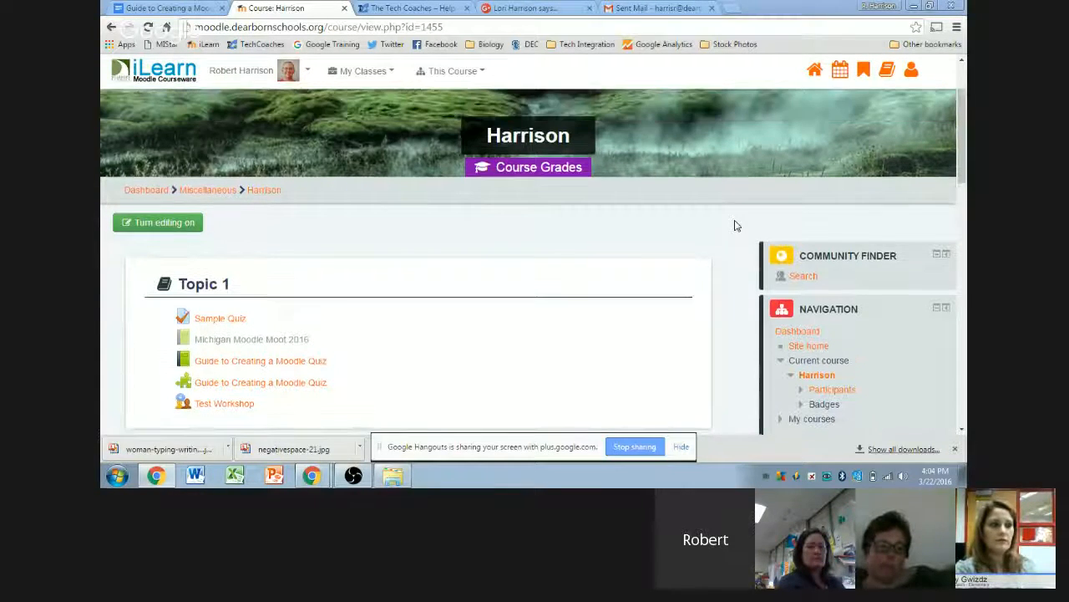
scroll(738, 247, "down", 2)
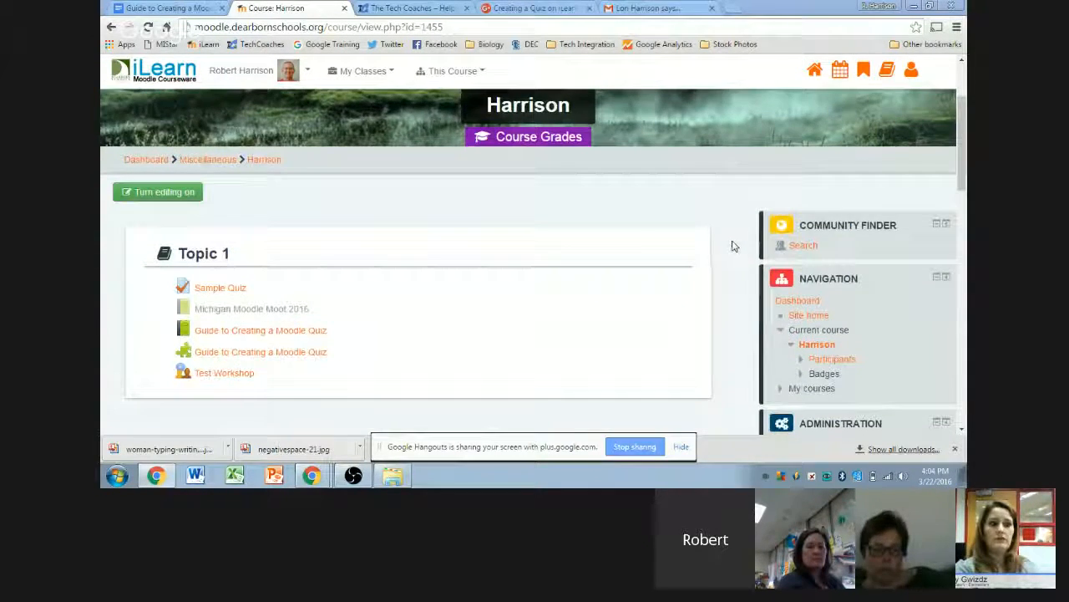
scroll(734, 246, "up", 2)
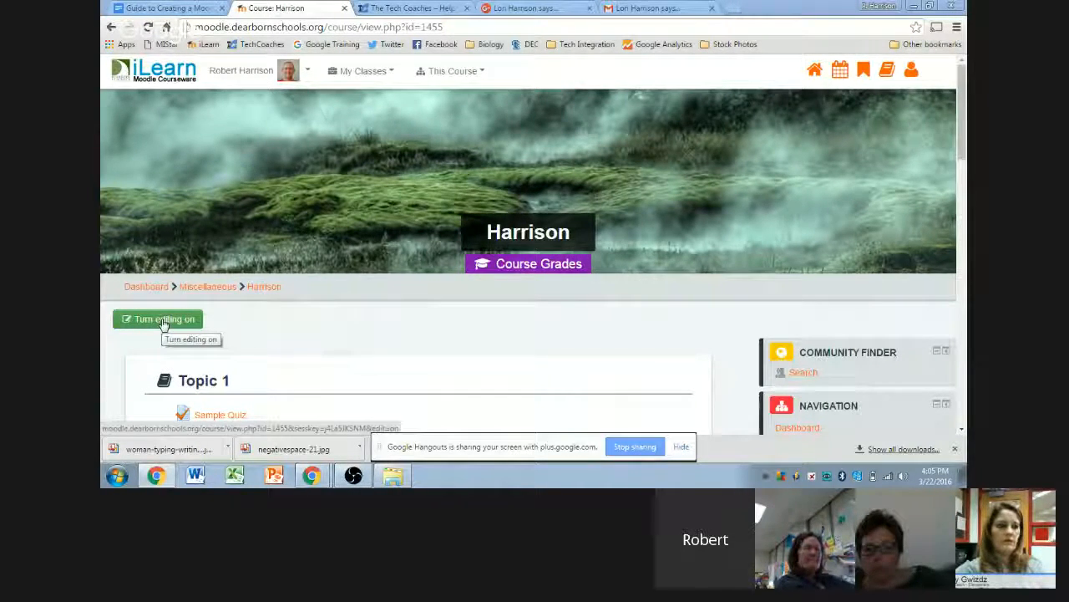
left_click(163, 325)
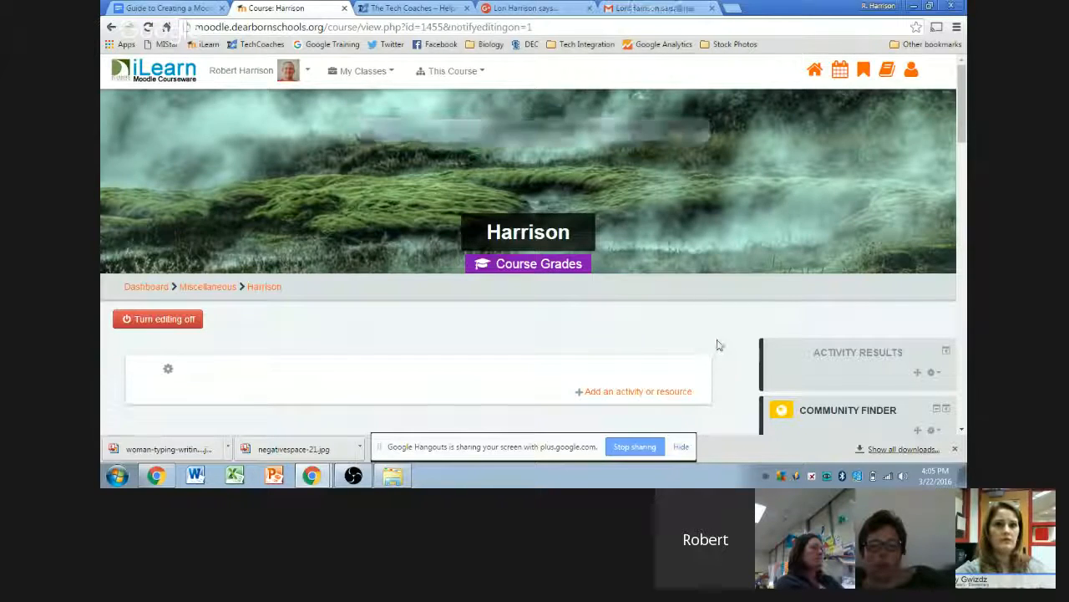
scroll(730, 343, "down", 1)
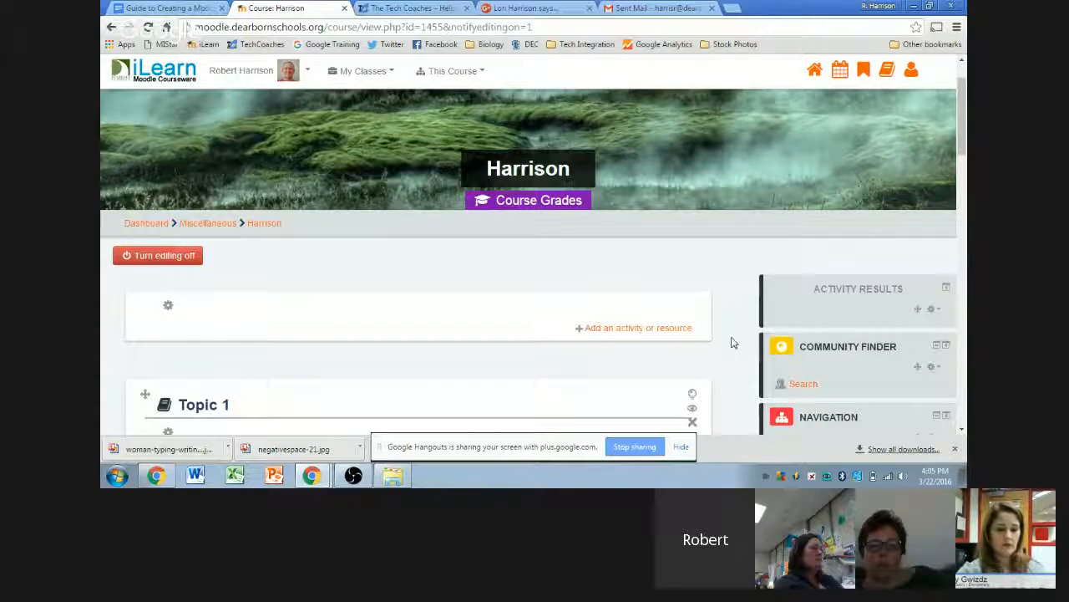
scroll(729, 342, "down", 1)
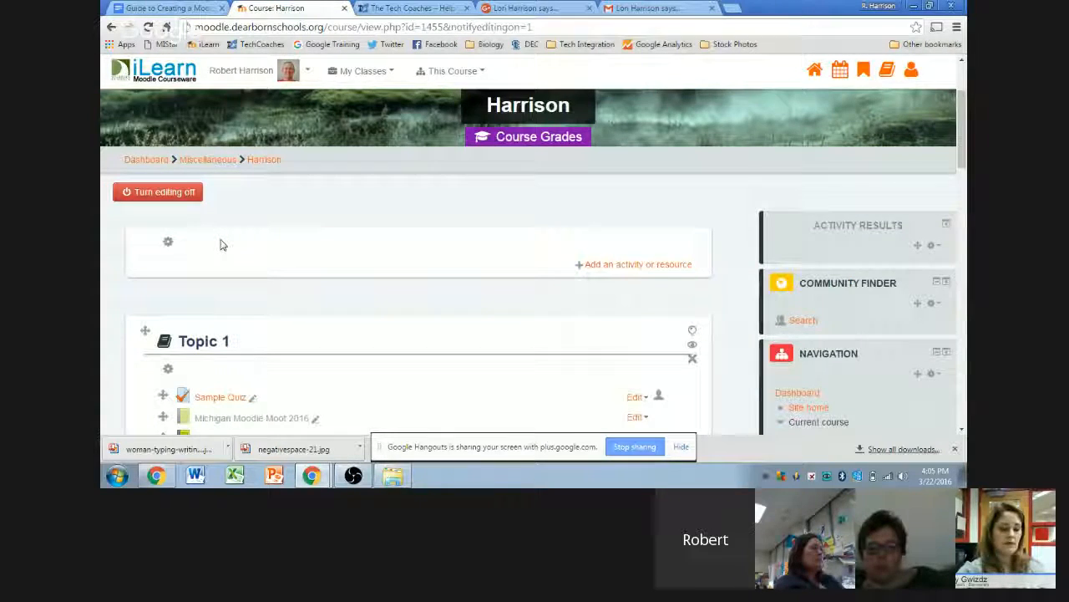
scroll(242, 245, "down", 5)
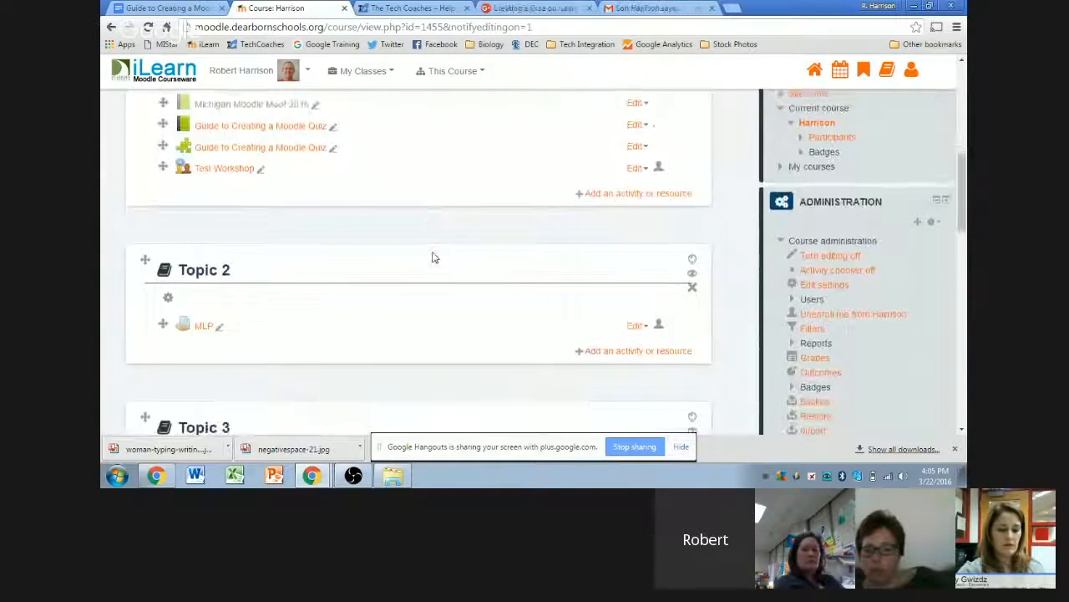
scroll(796, 332, "up", 2)
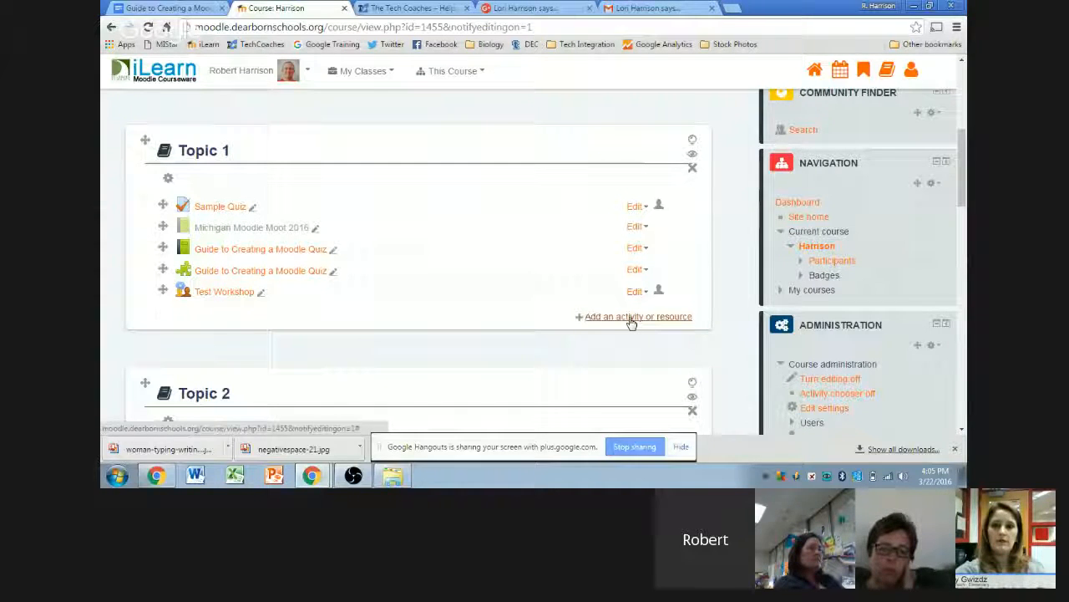
- Open the Topic 1 activity chooser and browse its types, such as Quiz, Lesson, Forum and Workshop
left_click(630, 323)
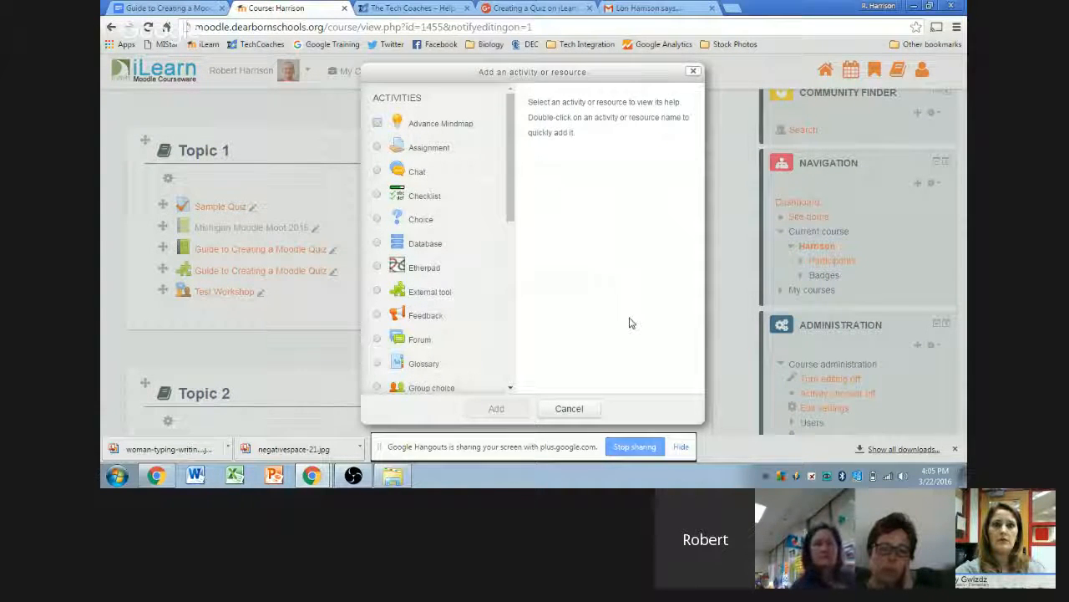
scroll(448, 119, "down", 1)
scroll(438, 115, "up", 1)
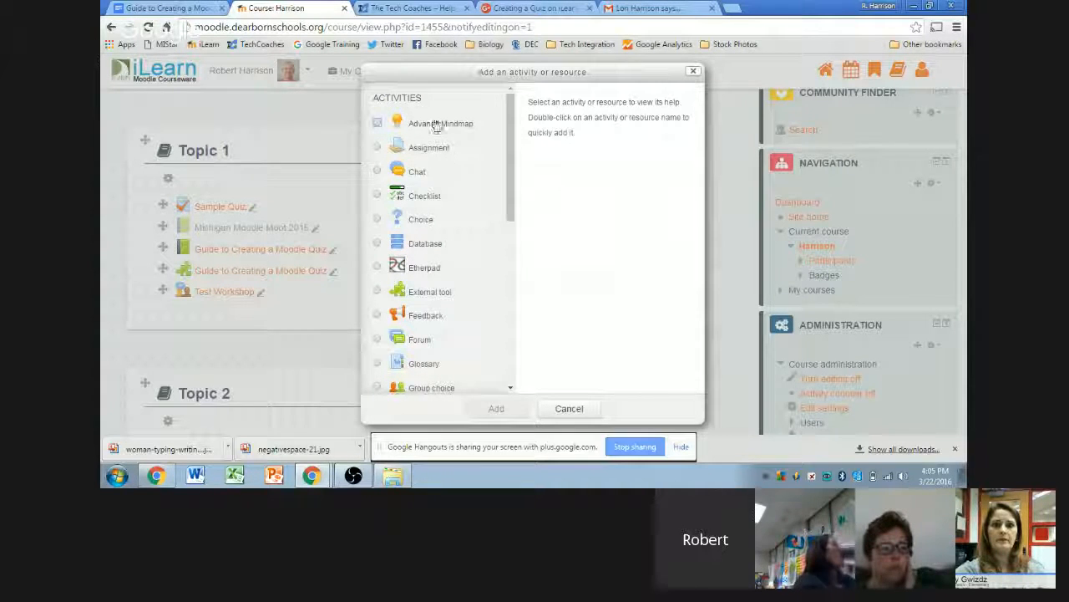
scroll(432, 225, "down", 5)
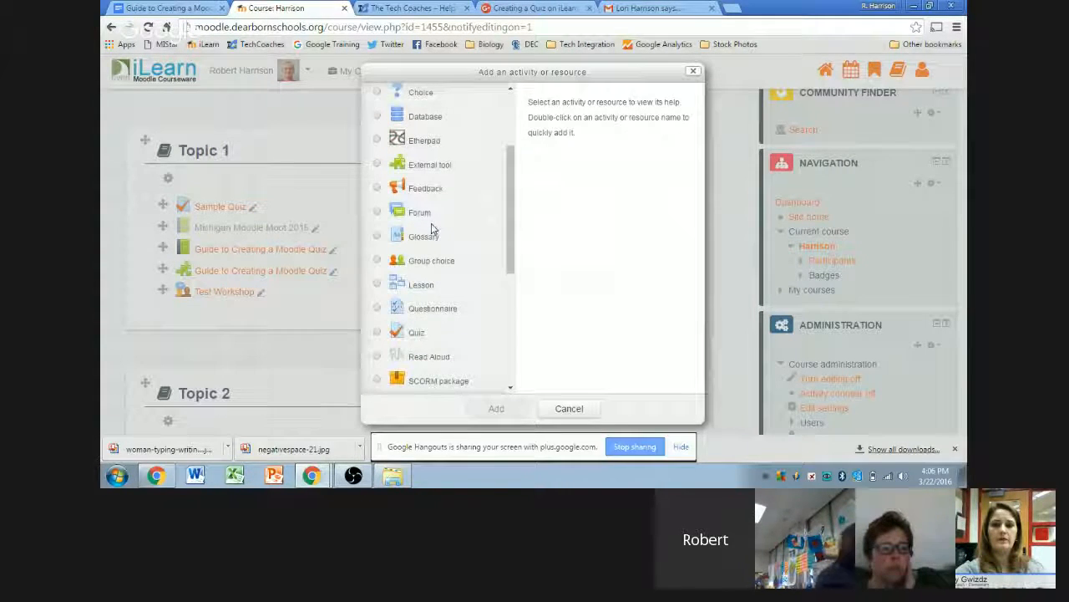
scroll(422, 184, "down", 3)
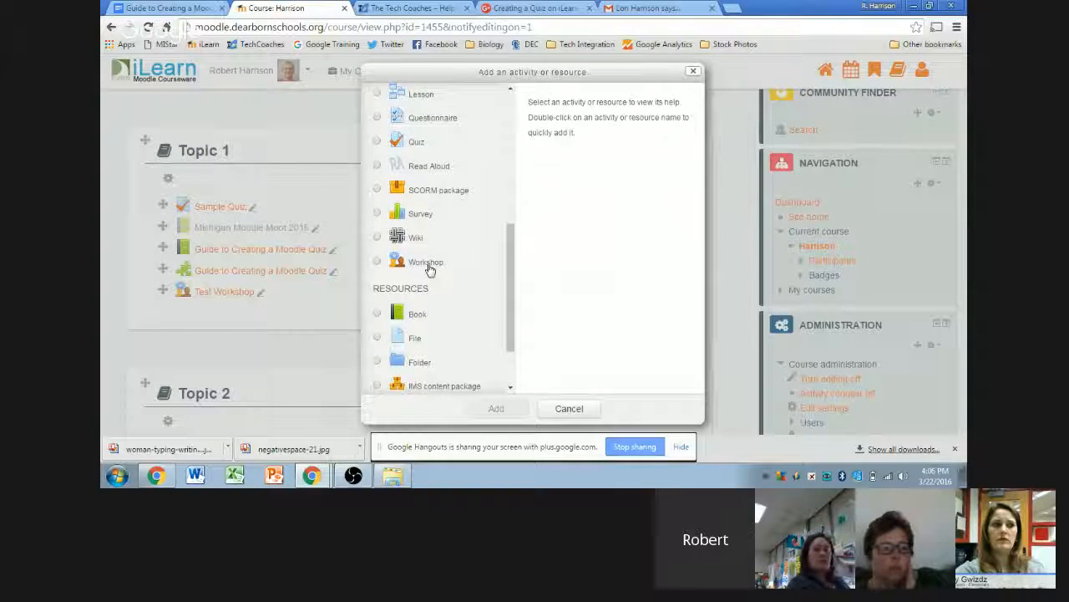
scroll(422, 267, "up", 8)
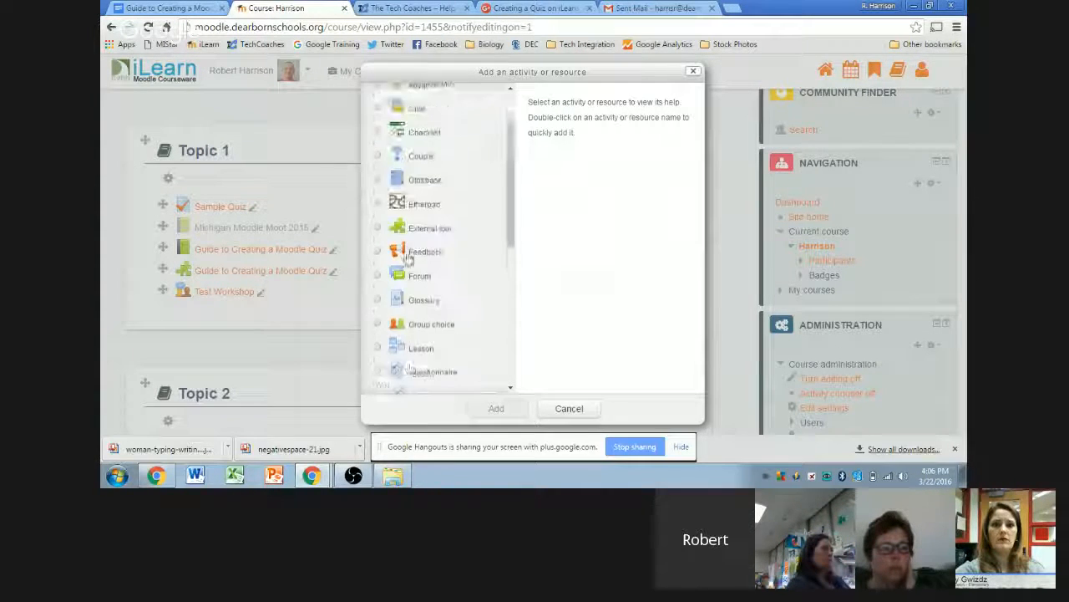
scroll(437, 239, "down", 5)
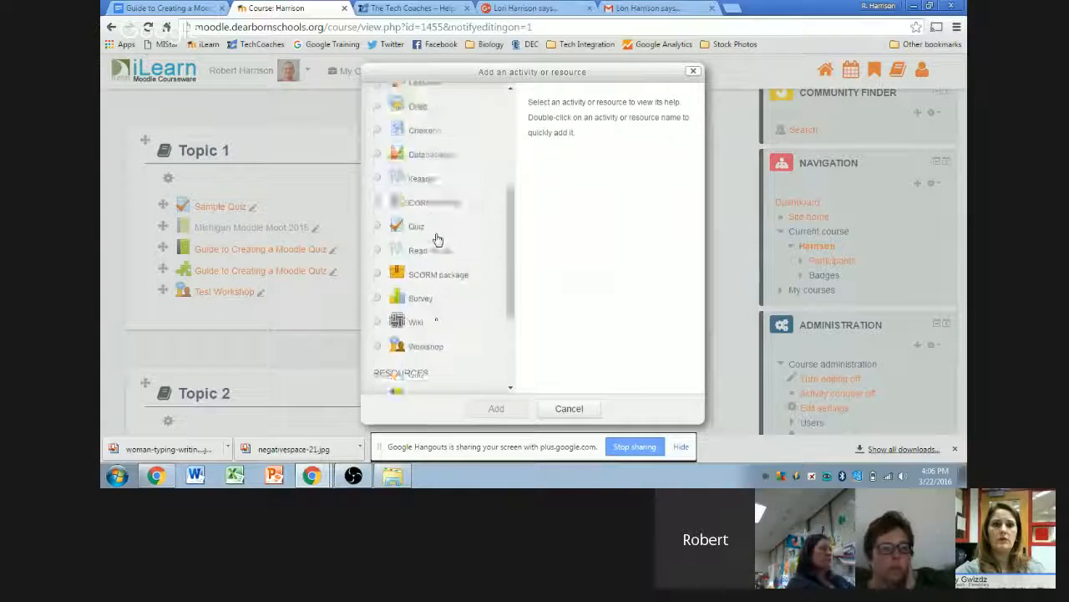
scroll(437, 240, "down", 2)
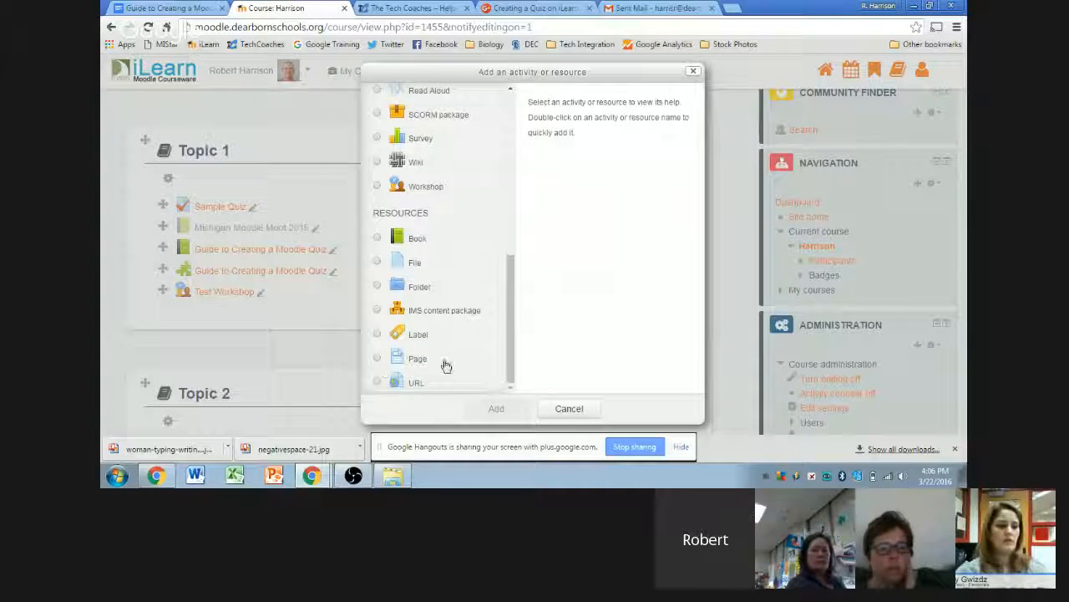
scroll(443, 346, "up", 2)
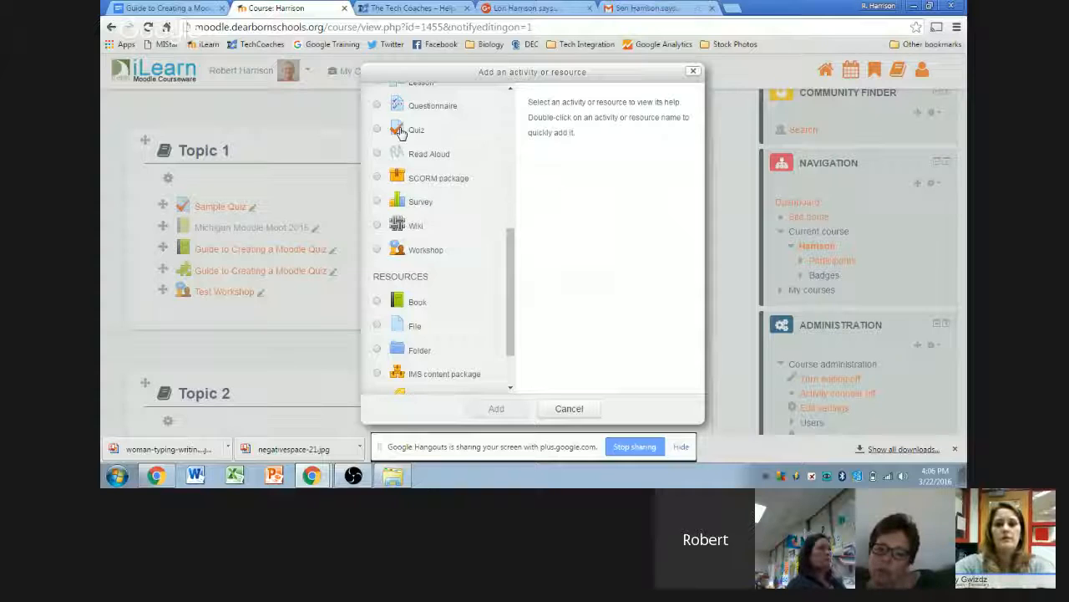
scroll(409, 161, "up", 2)
scroll(403, 251, "down", 1)
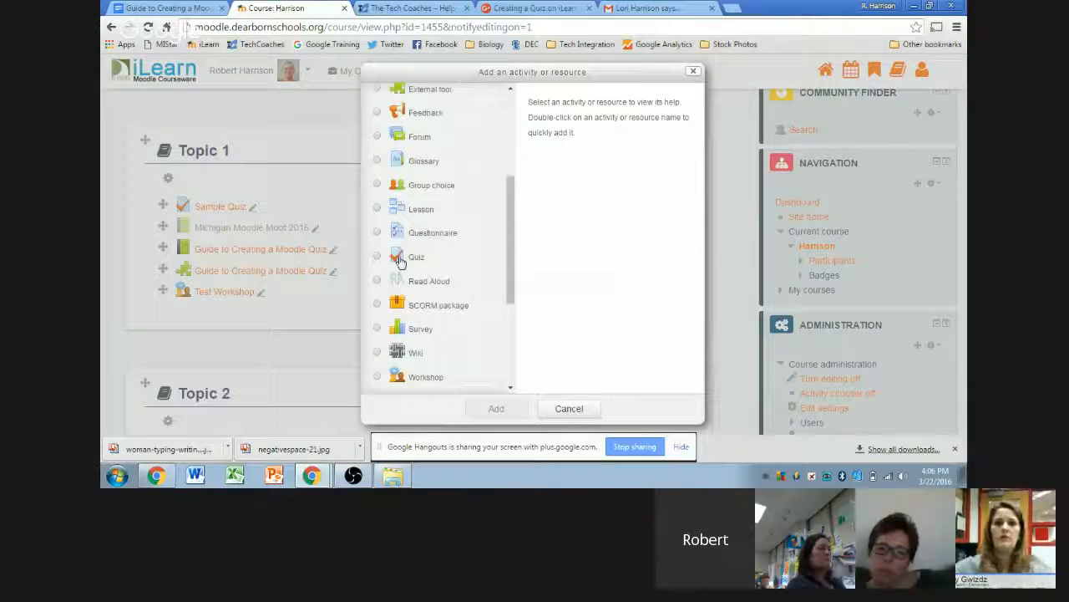
- Choose Quiz in the activity chooser and add it to Topic 1
left_click(402, 257)
scroll(485, 268, "down", 1)
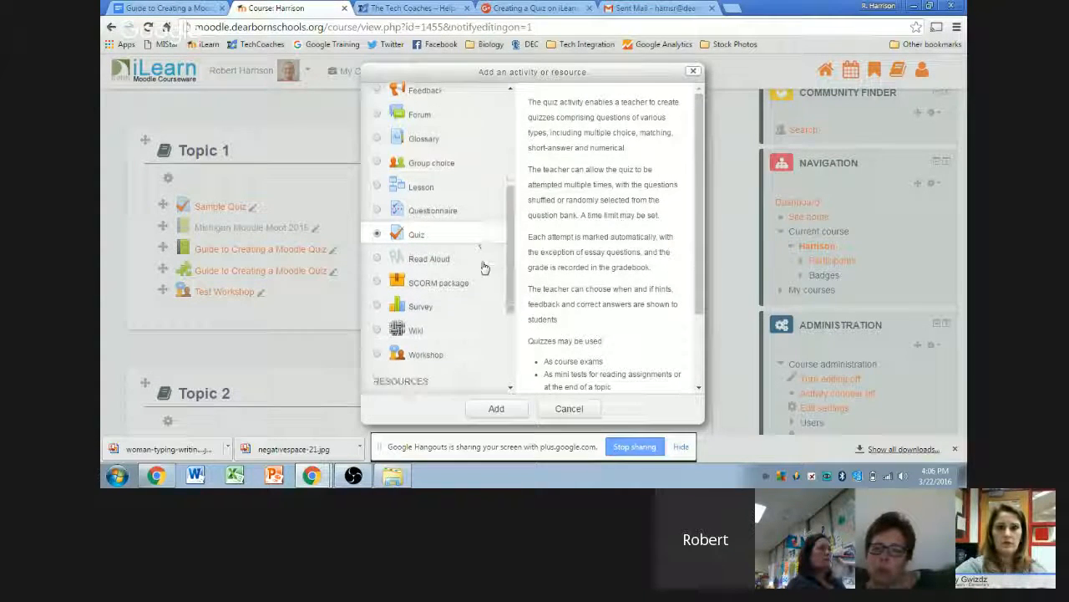
scroll(484, 268, "down", 1)
scroll(594, 338, "down", 1)
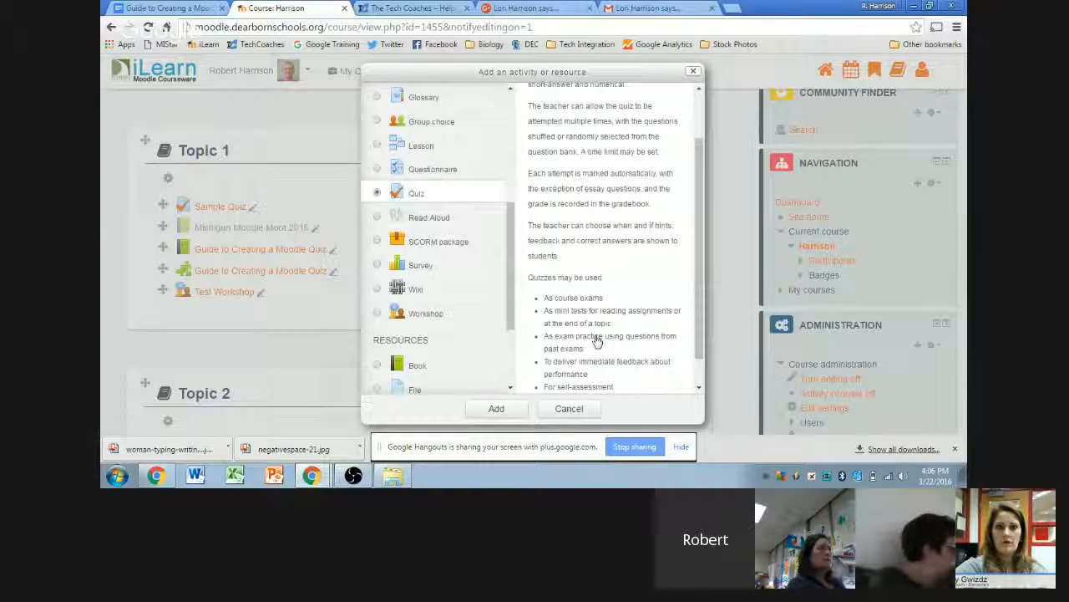
scroll(566, 273, "down", 1)
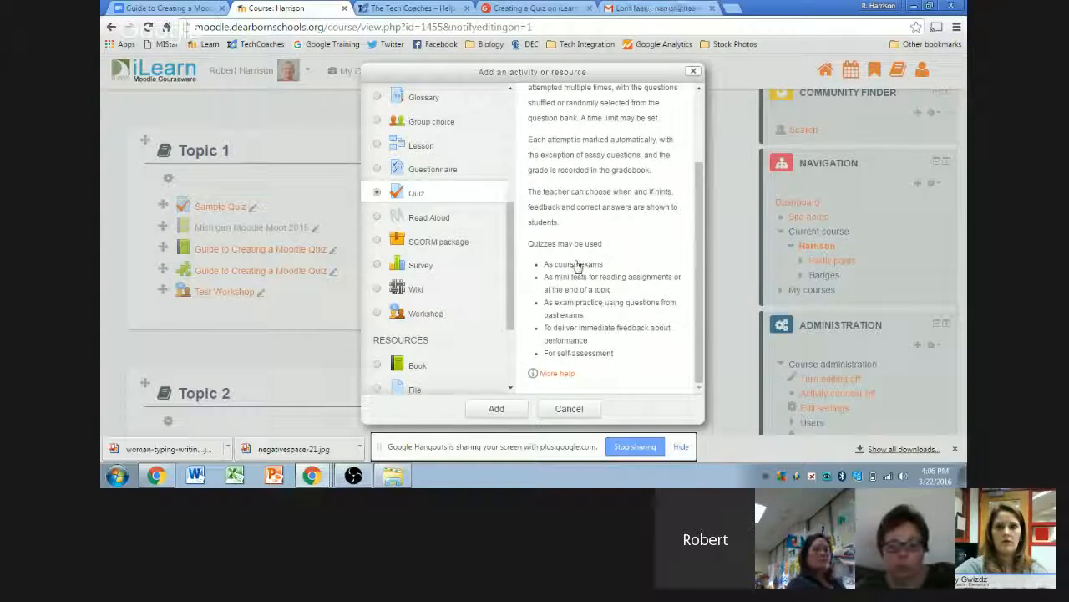
left_click(500, 409)
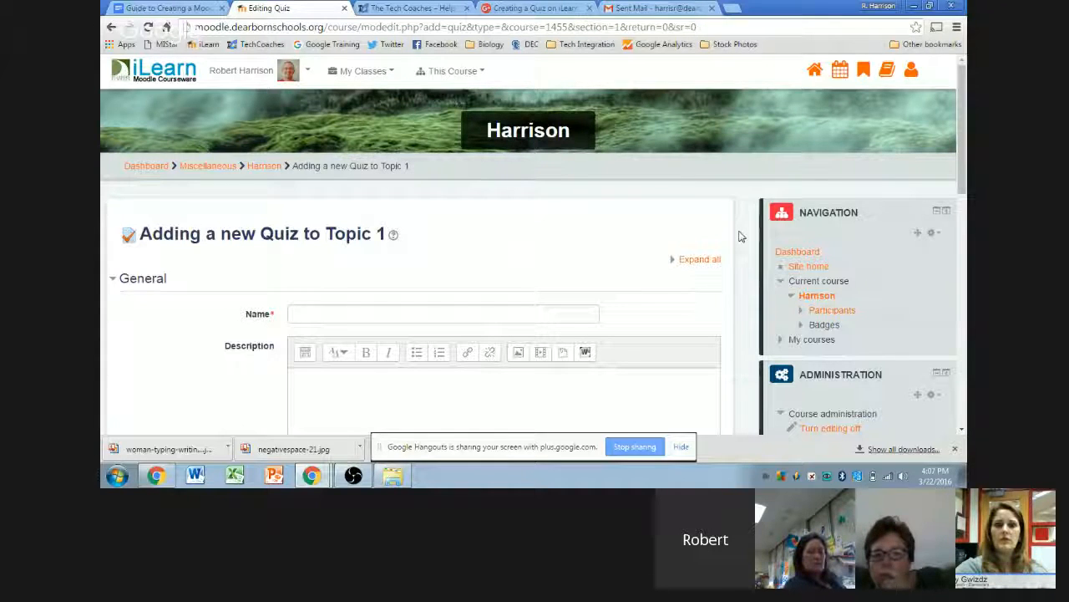
scroll(743, 229, "down", 3)
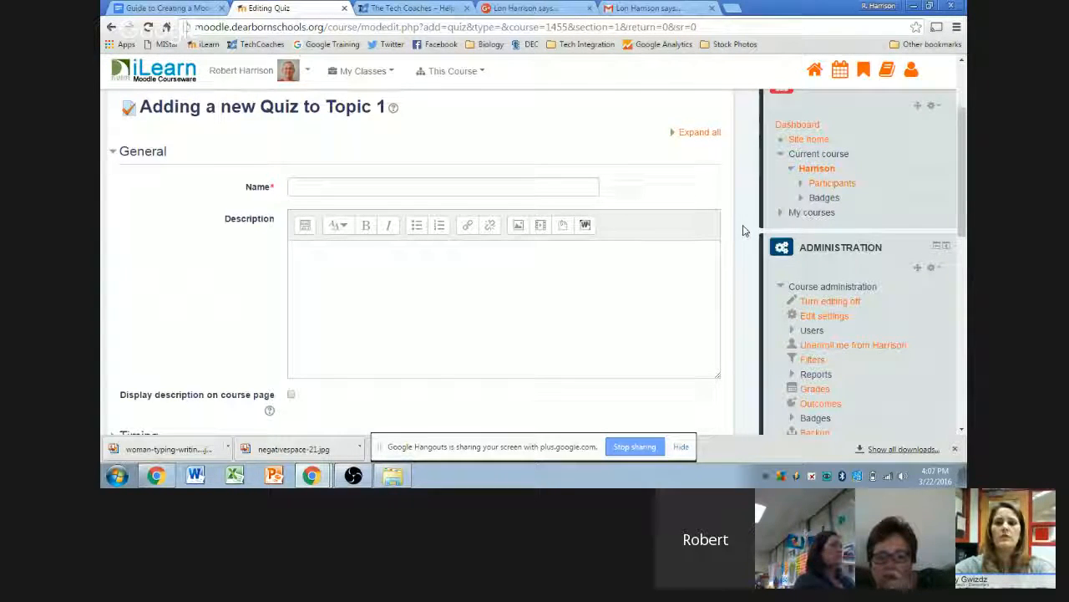
scroll(749, 205, "down", 5)
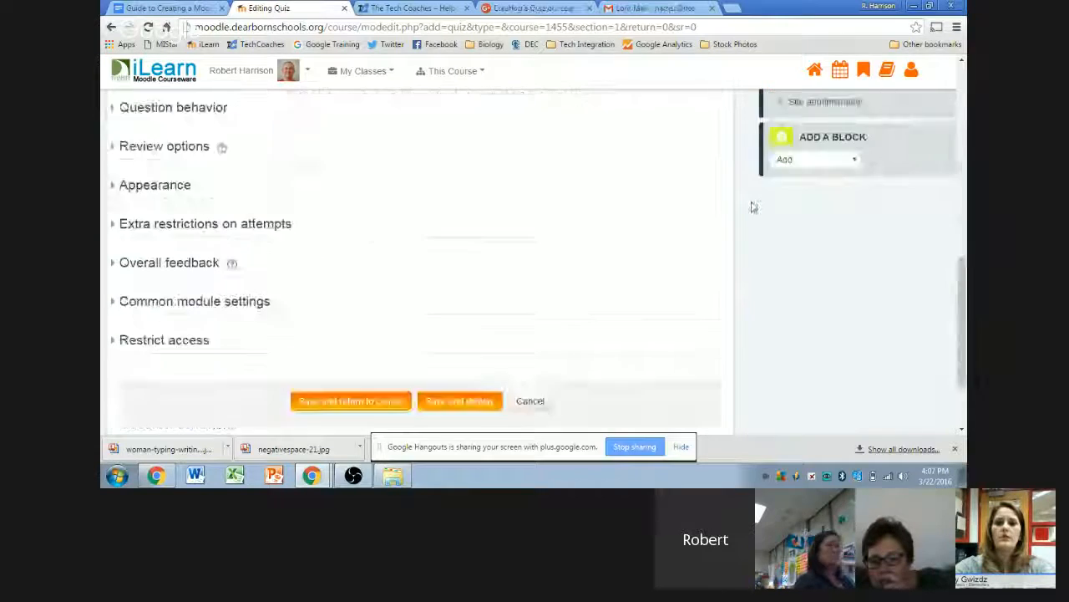
scroll(748, 205, "up", 5)
left_click(432, 184)
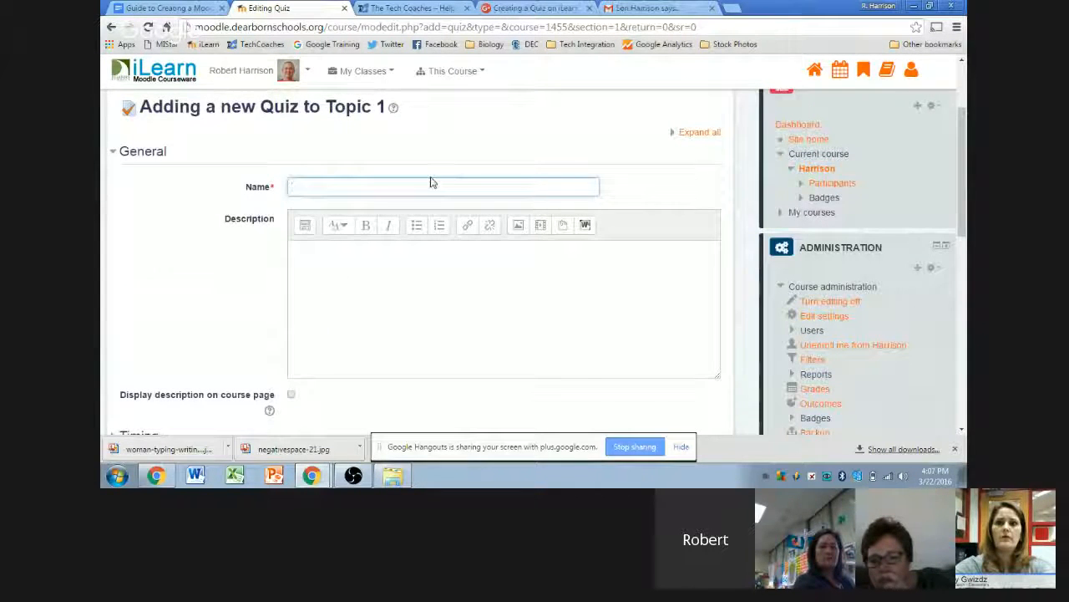
type("Tech Coach Sample")
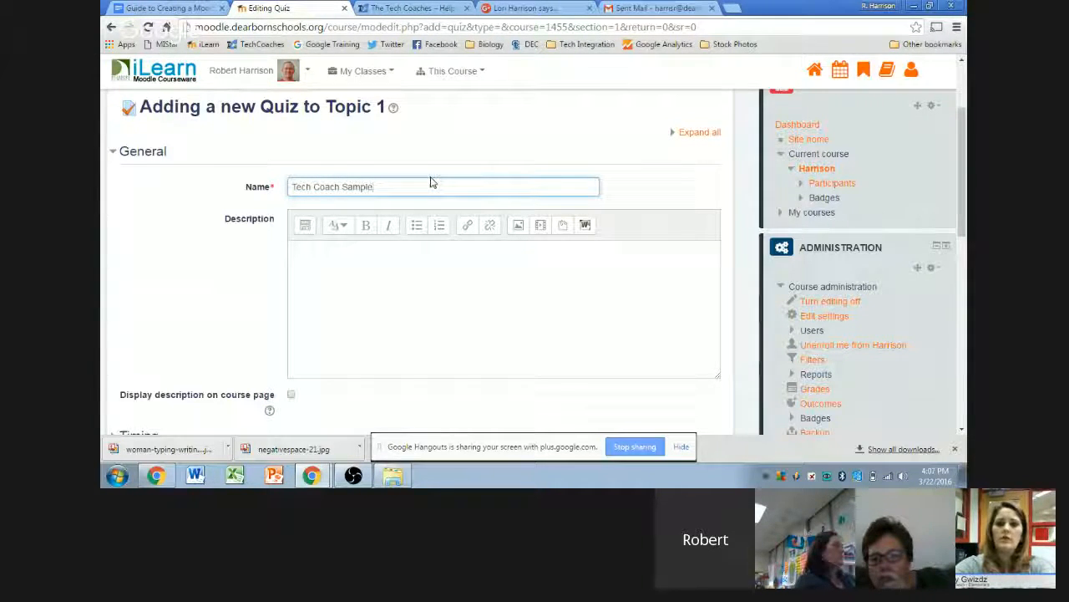
left_click(727, 174)
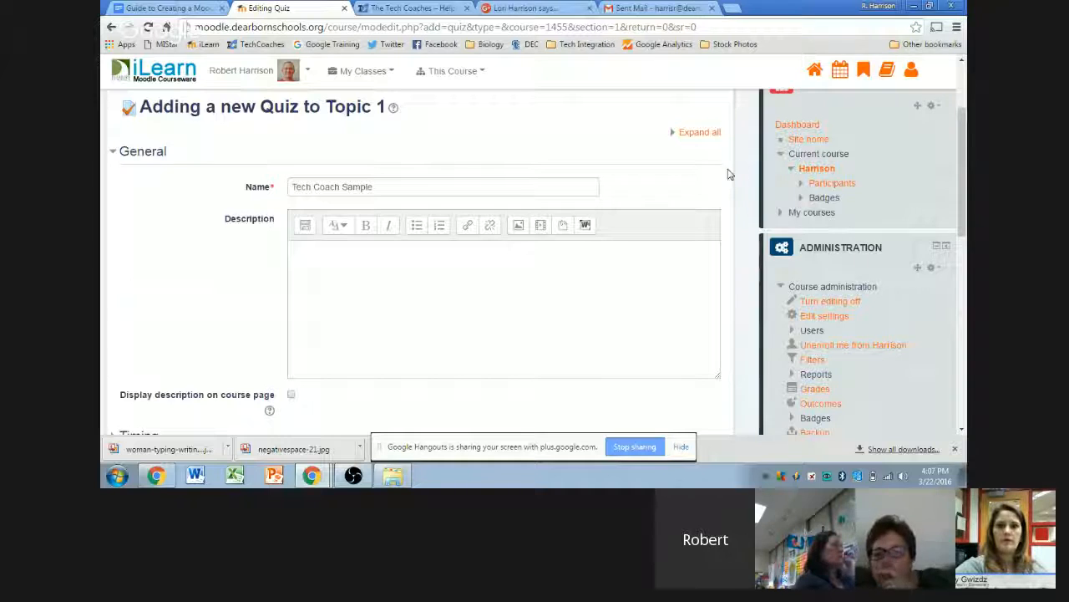
scroll(731, 173, "down", 10)
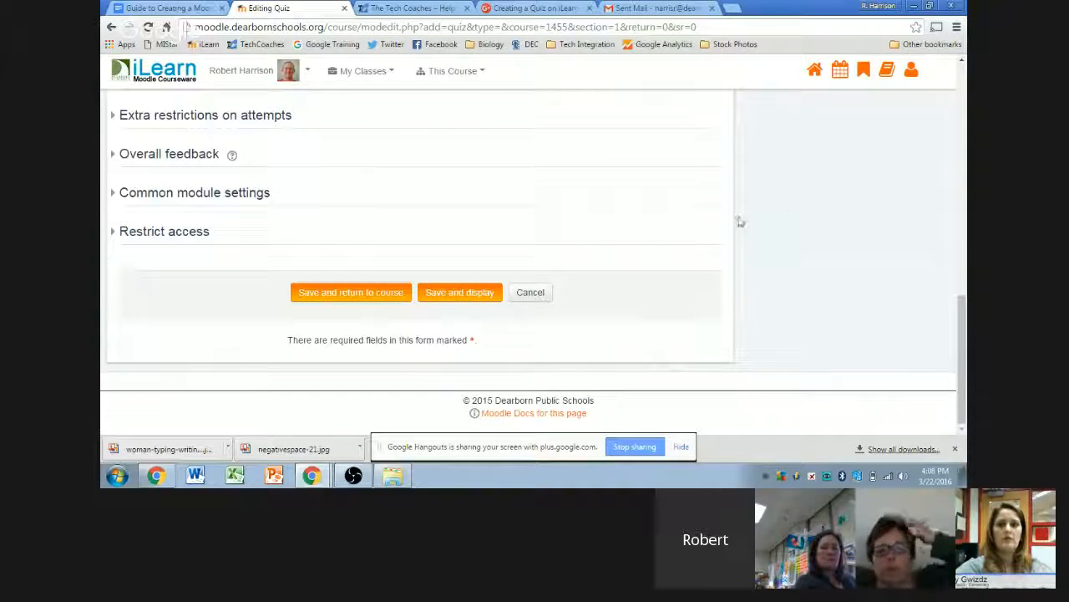
scroll(740, 227, "up", 4)
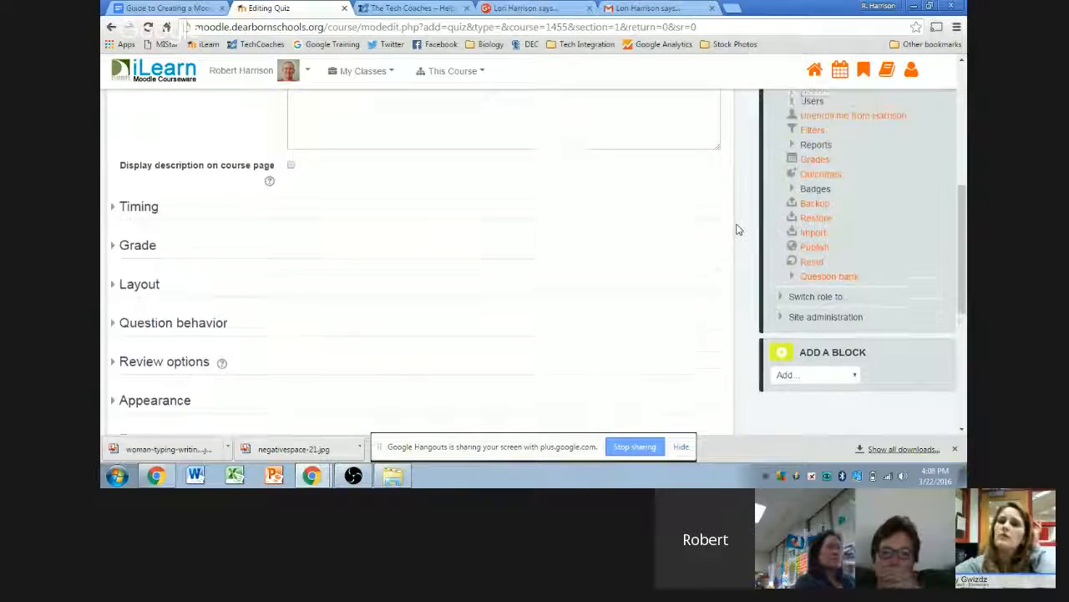
scroll(737, 229, "up", 3)
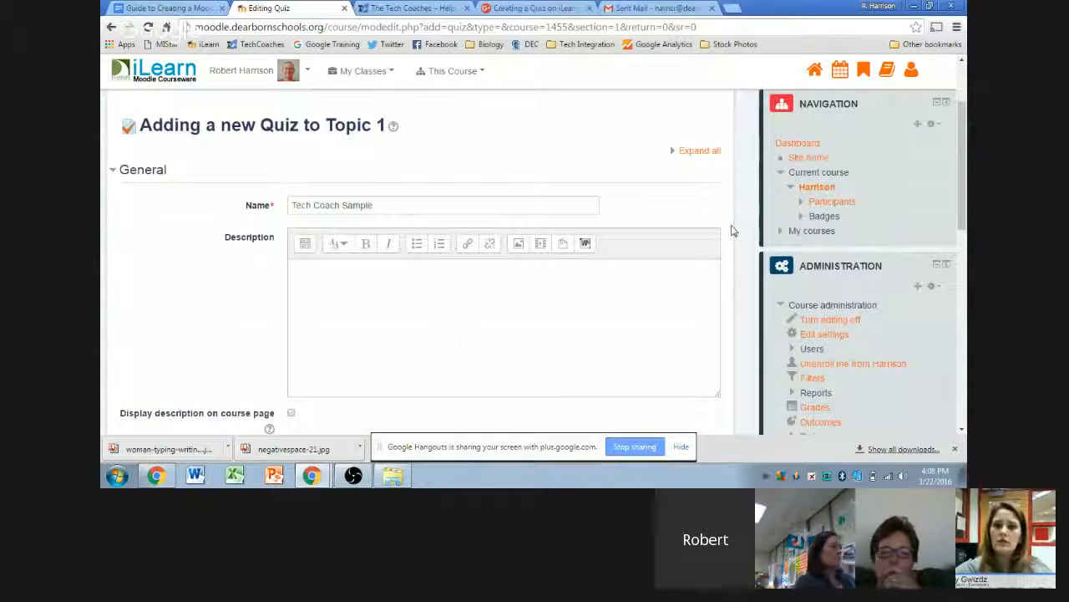
scroll(733, 227, "down", 1)
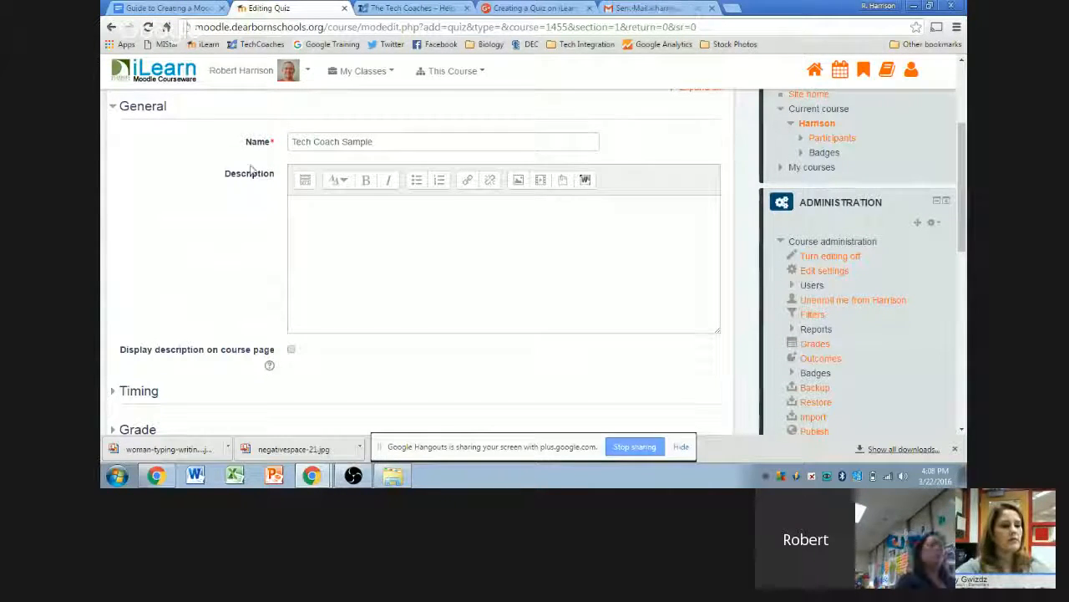
- Enter the description 'This quiz covers chapters 10 and 11. Please put your books away and sit quietly...'
left_click(299, 224)
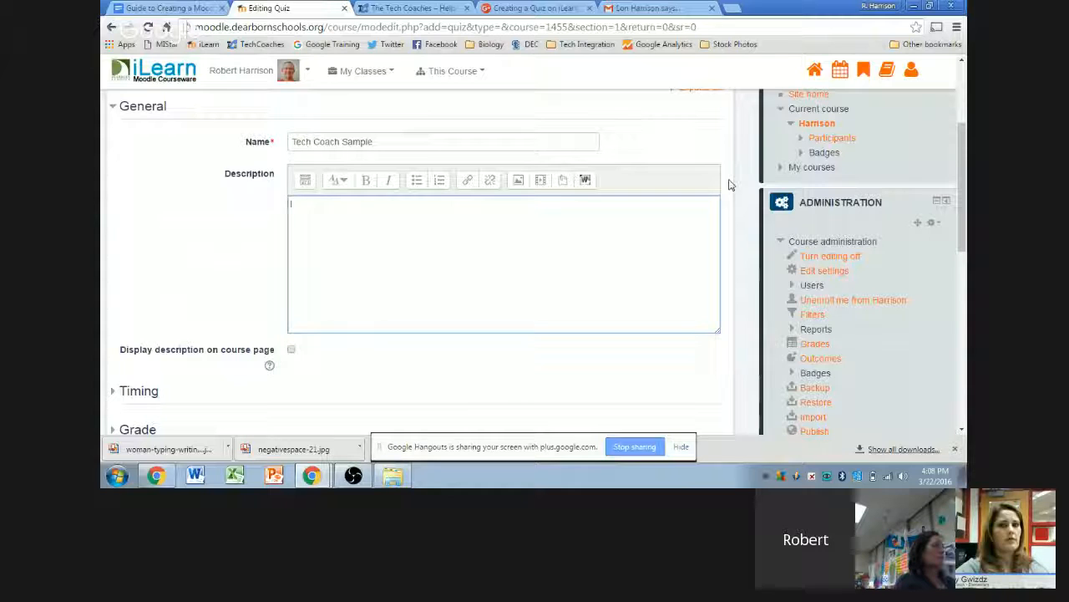
type("This quiz cover")
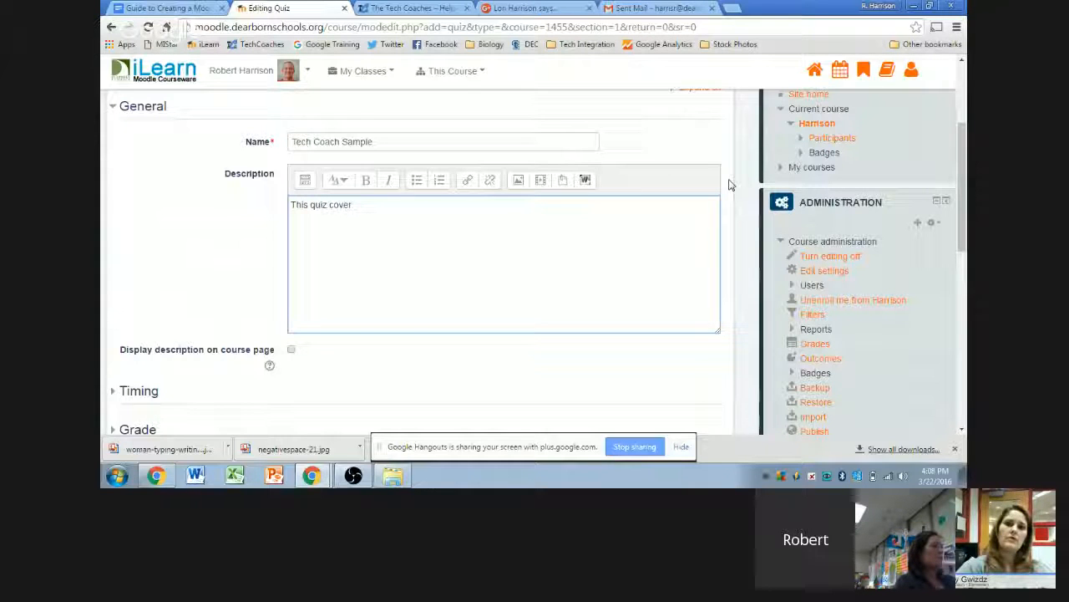
key("BackSpace")
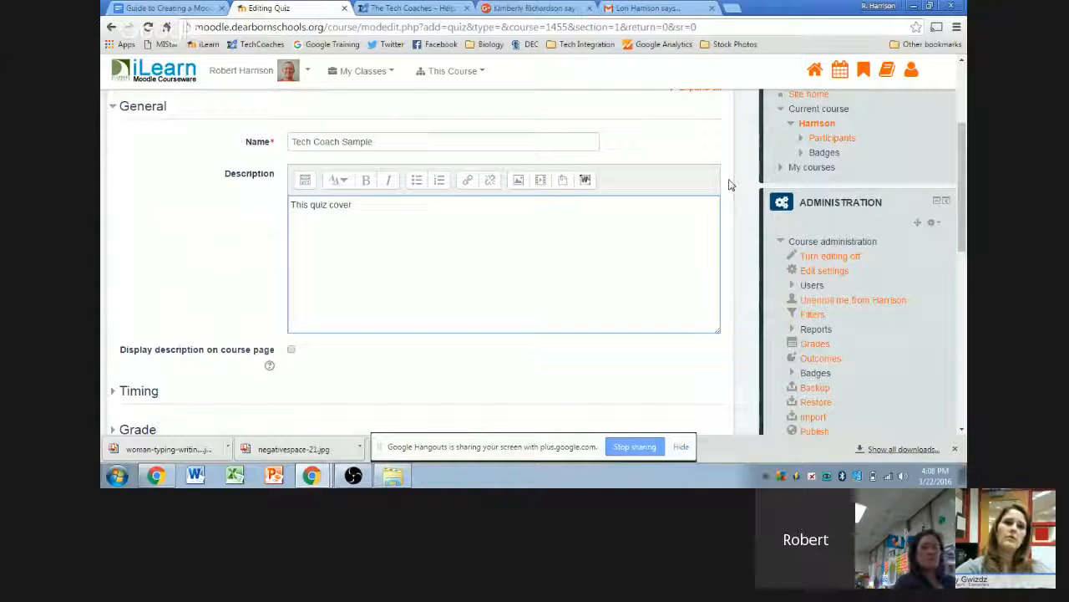
type("s")
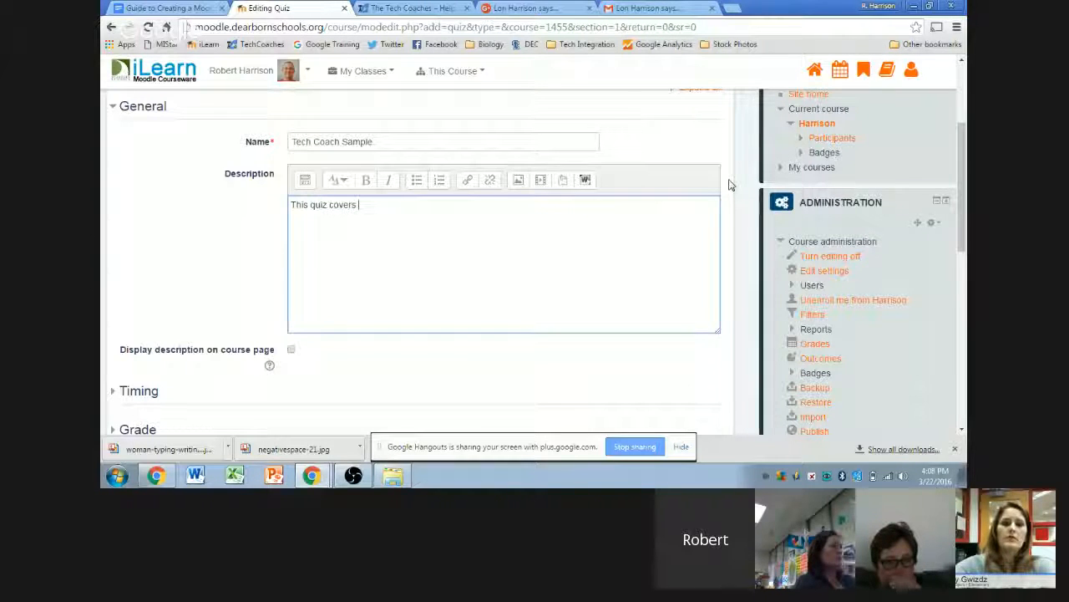
type("chapters 10 and 11. Please put your bo")
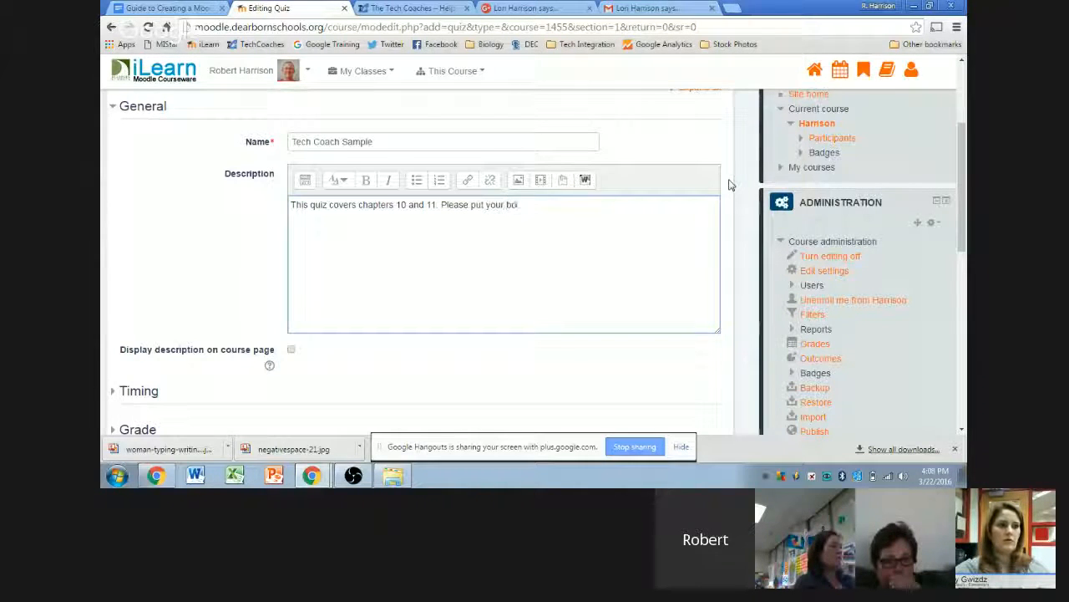
type("oks away and ")
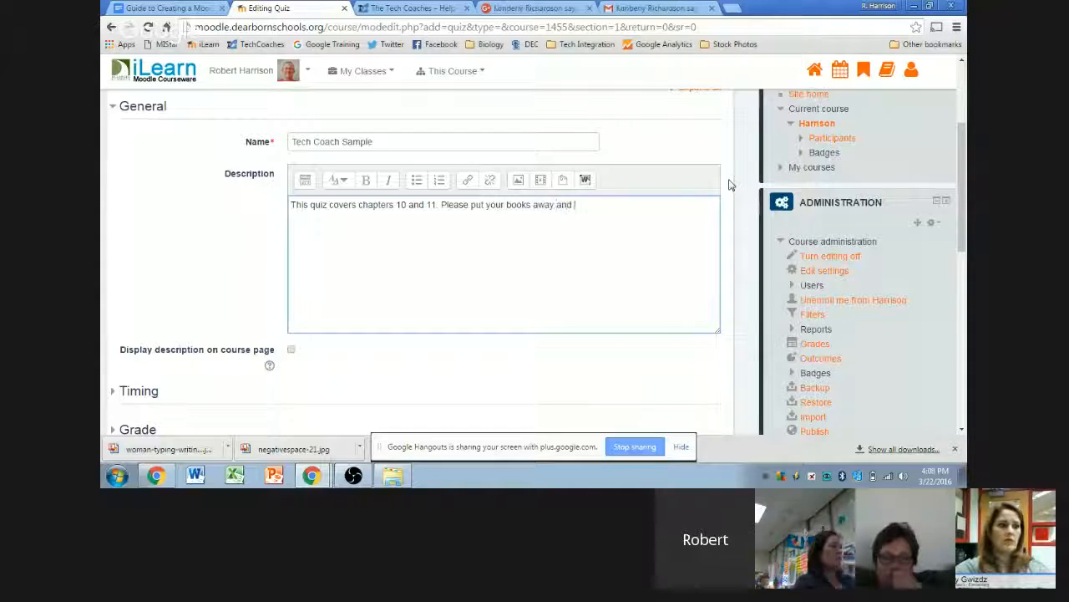
type("sit quietly!")
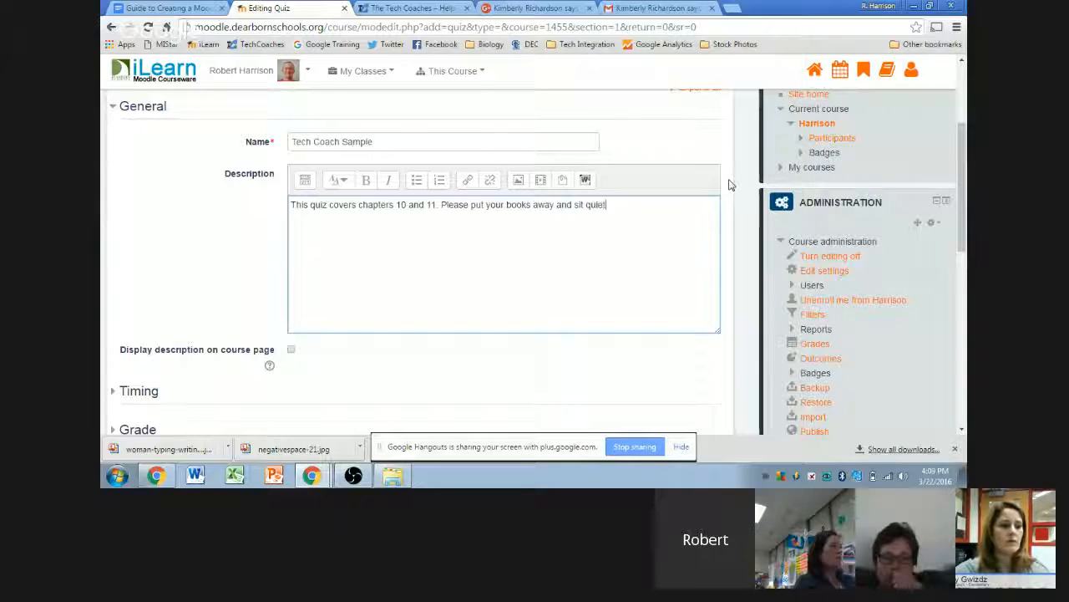
type(" until I tell you to start.")
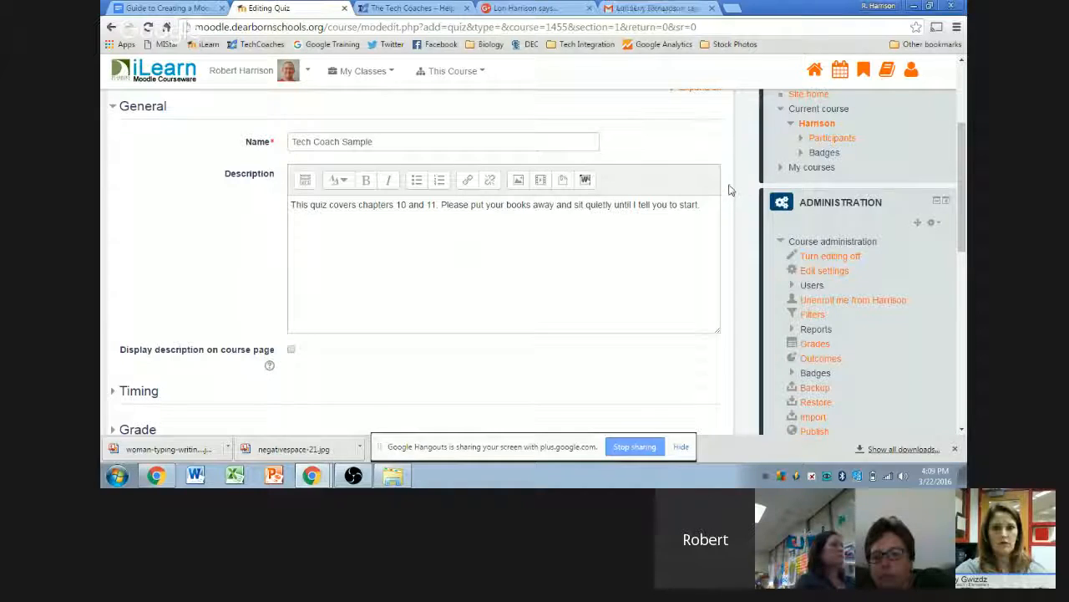
scroll(728, 188, "down", 1)
- Read the help note on displaying the description on the course page, then dismiss it
scroll(727, 184, "up", 2)
scroll(726, 182, "up", 1)
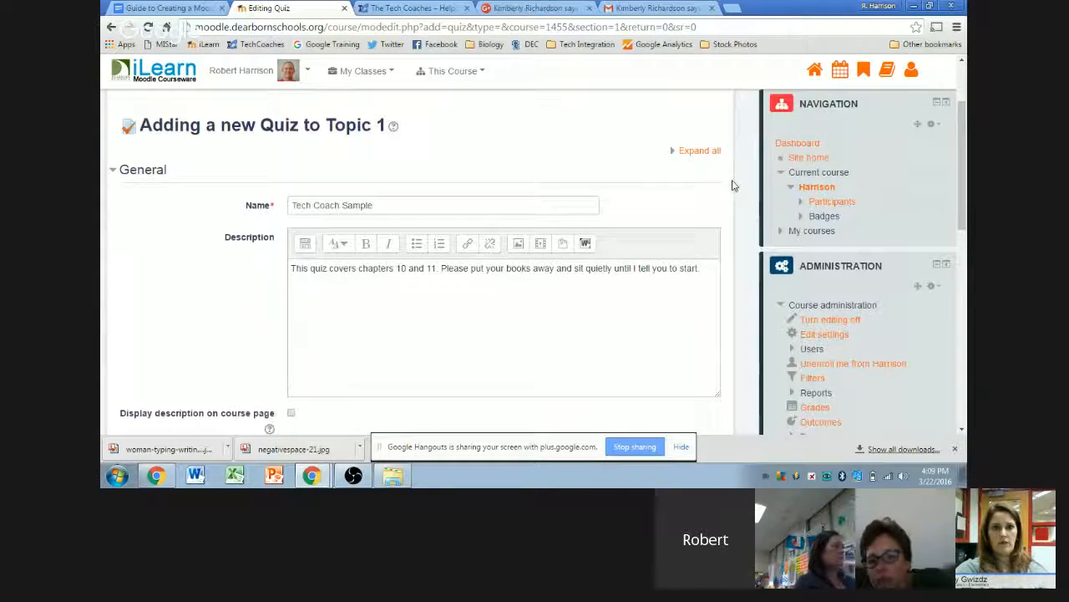
scroll(727, 186, "down", 1)
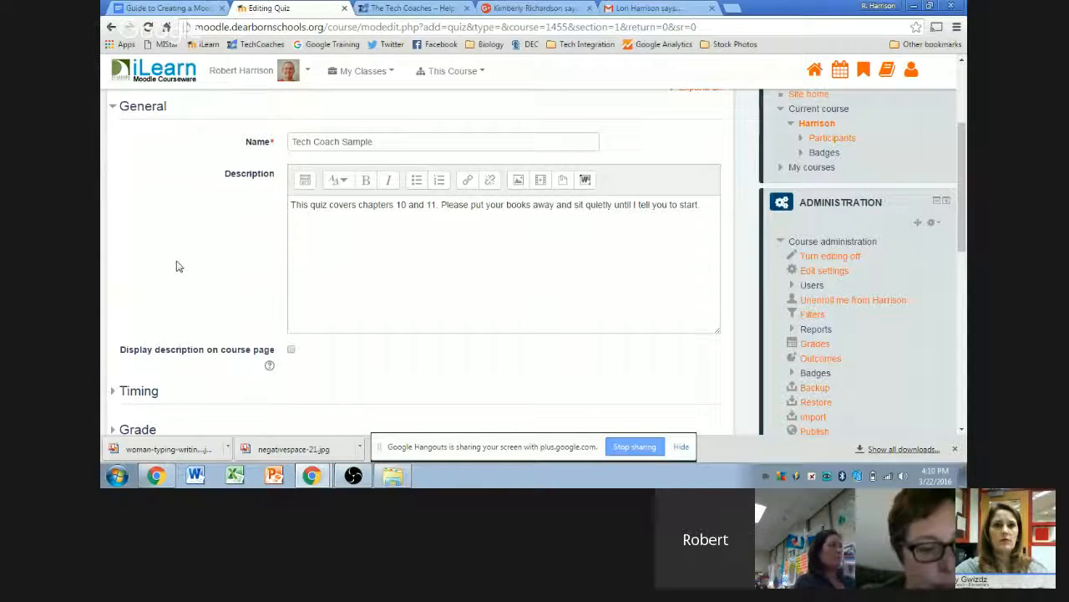
scroll(177, 266, "down", 1)
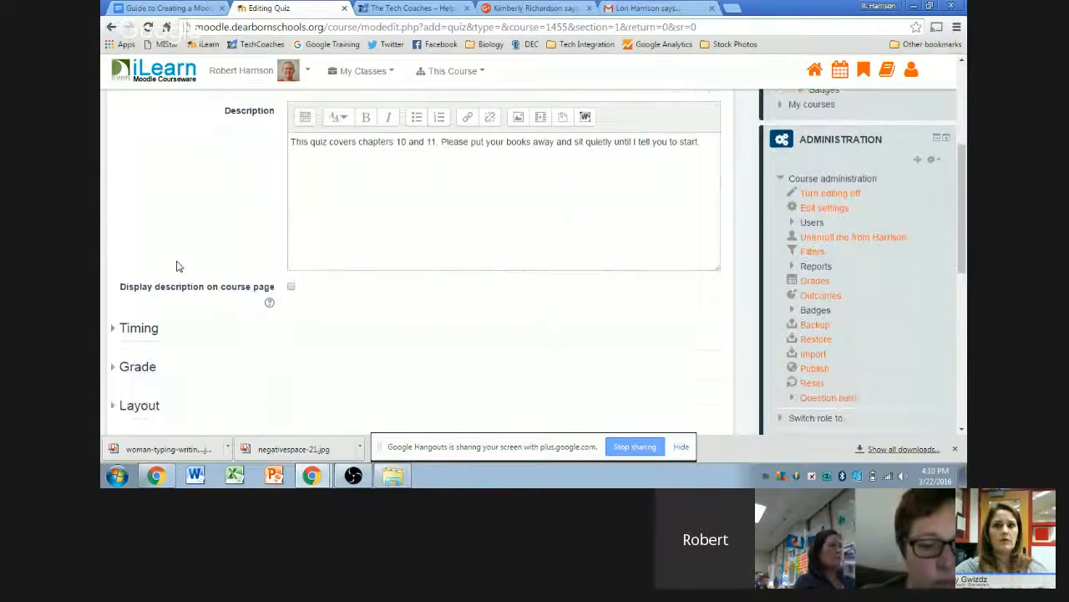
left_click(269, 303)
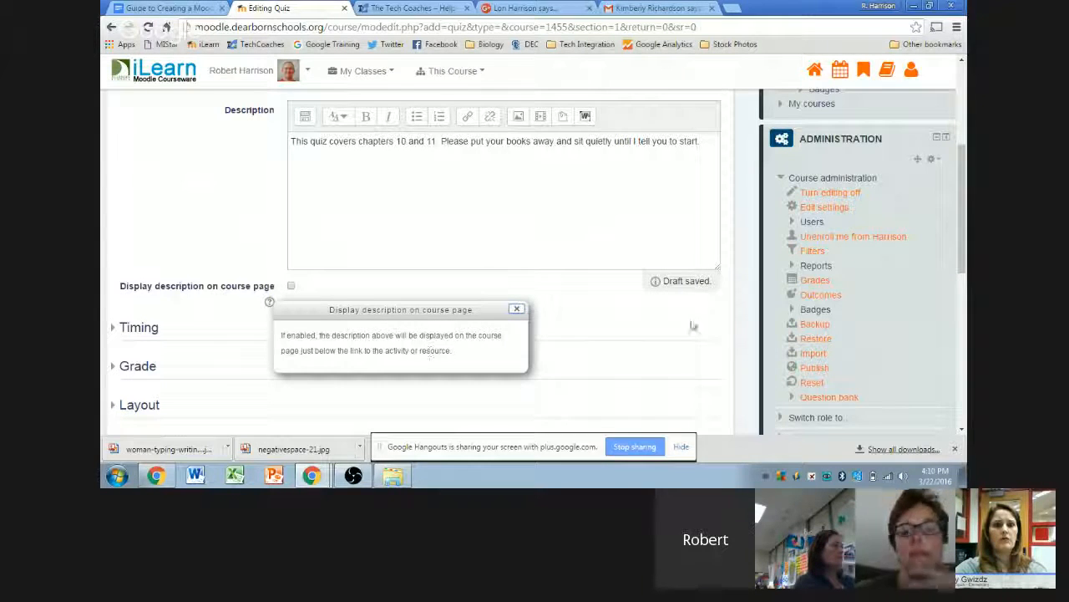
left_click(728, 249)
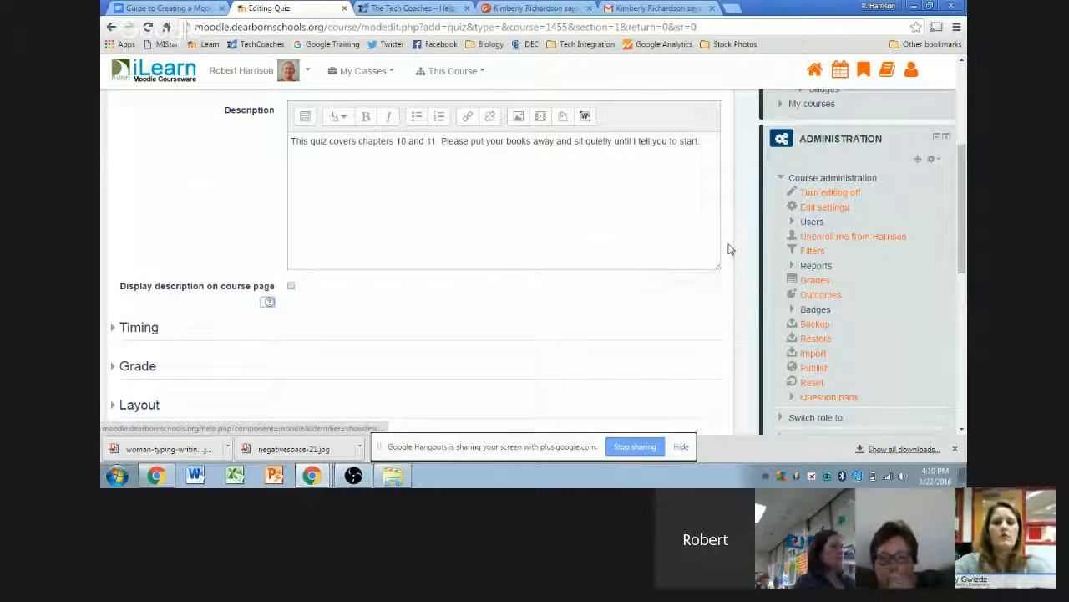
scroll(733, 223, "up", 1)
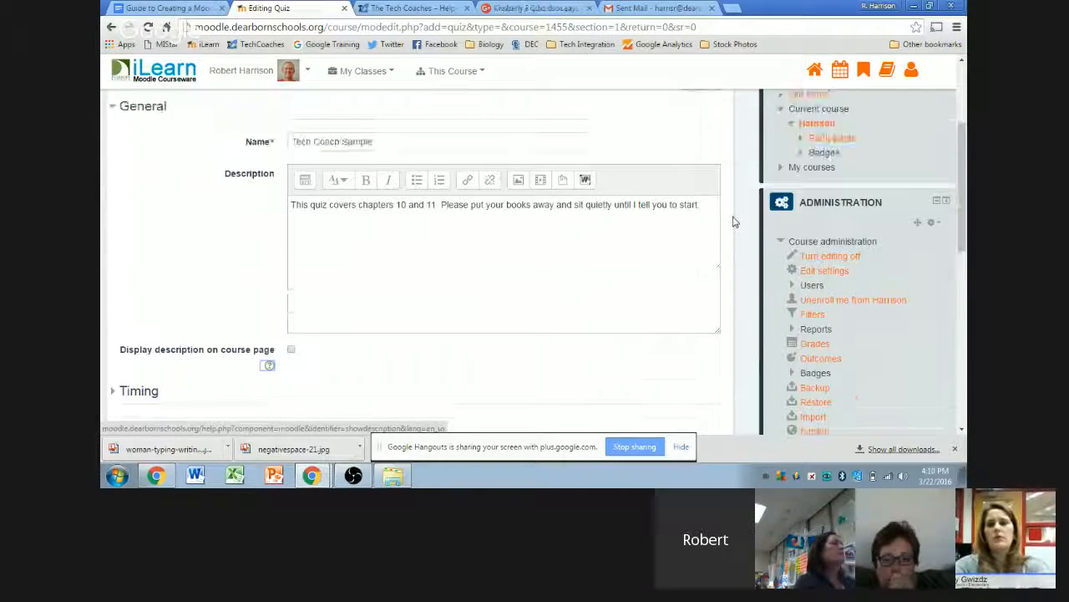
scroll(733, 221, "down", 1)
scroll(732, 222, "up", 1)
scroll(733, 221, "down", 2)
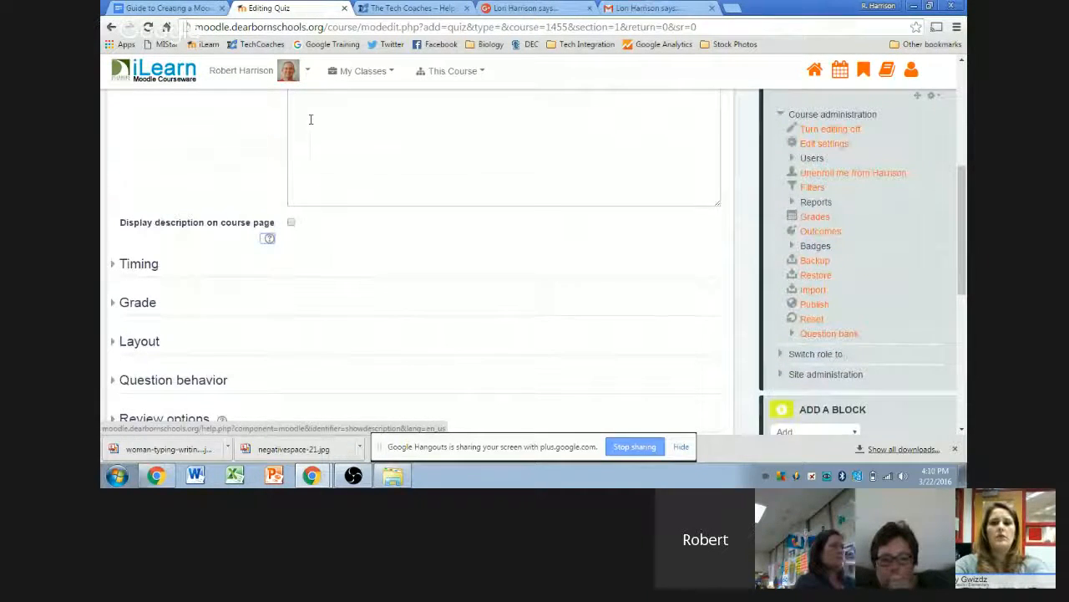
scroll(170, 182, "up", 1)
scroll(170, 184, "down", 1)
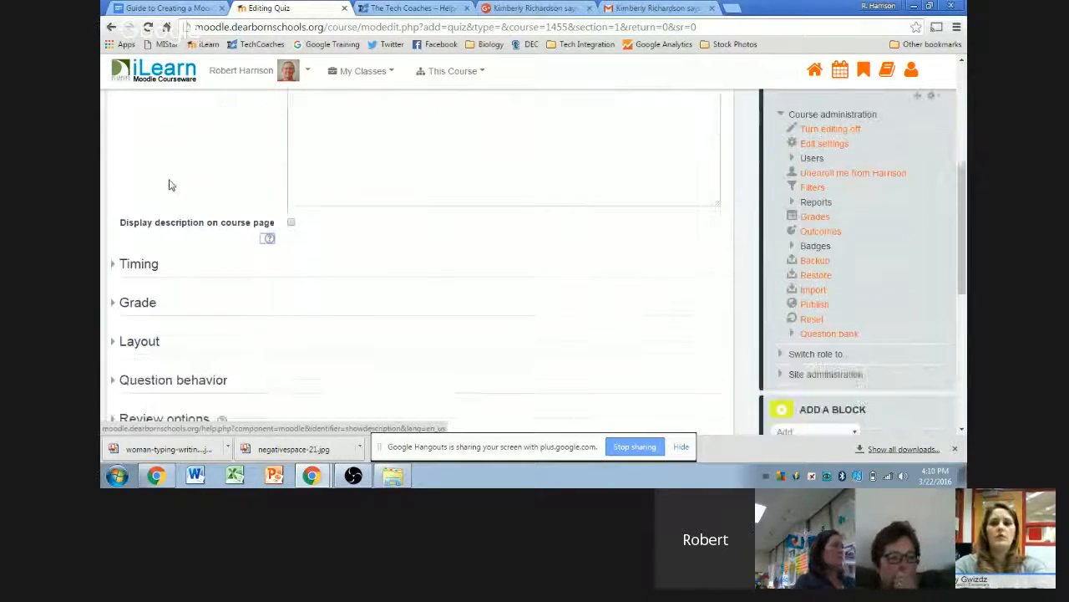
- Expand Timing and enable the quiz opening time, keeping 22 March 2016 at 16:06
left_click(135, 264)
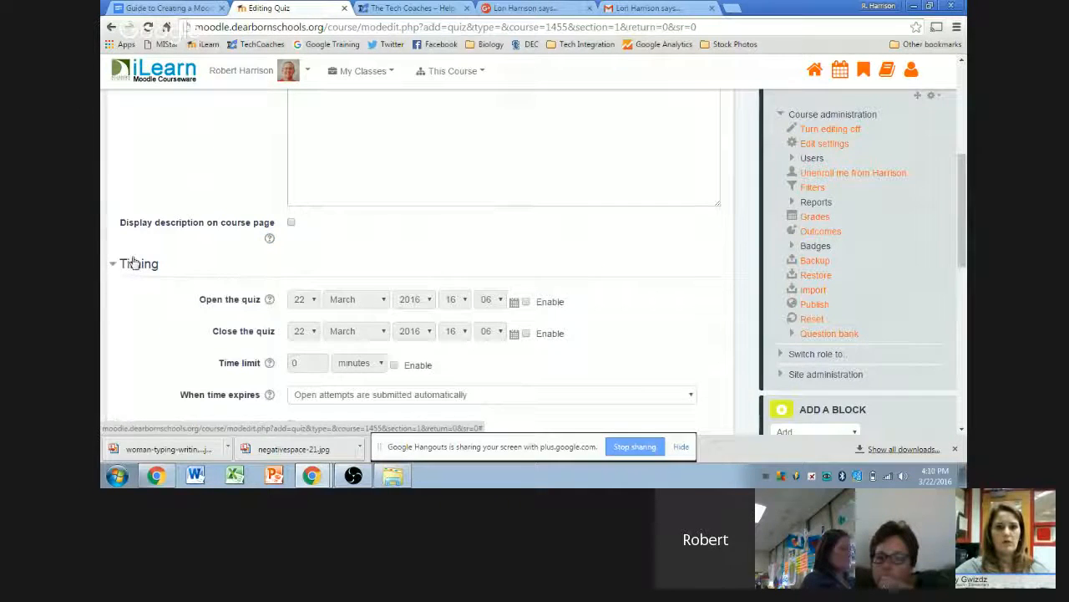
scroll(150, 206, "down", 2)
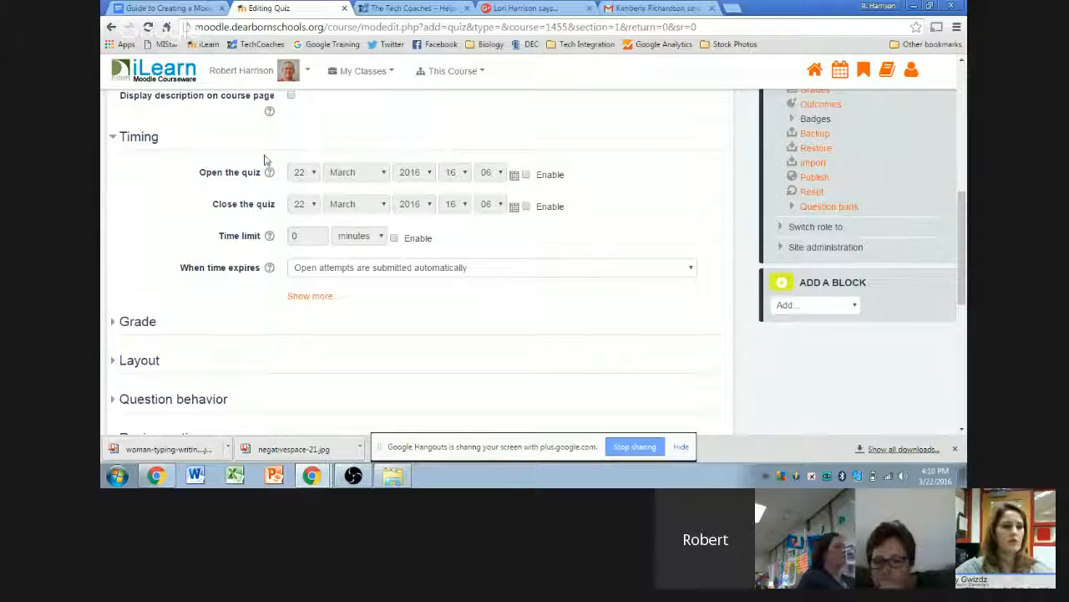
left_click(526, 174)
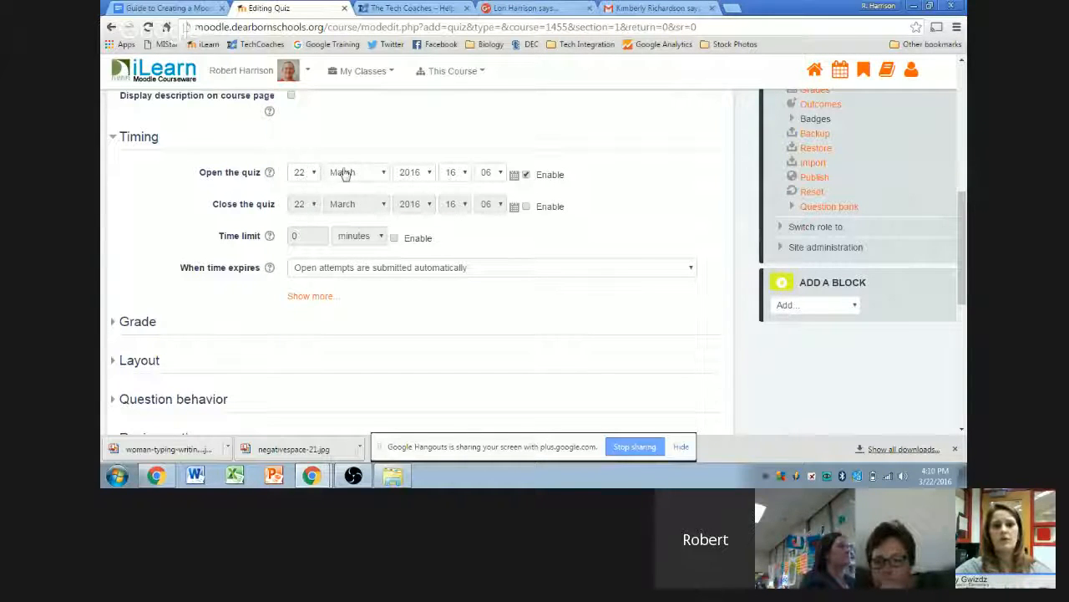
left_click(466, 173)
left_click(465, 172)
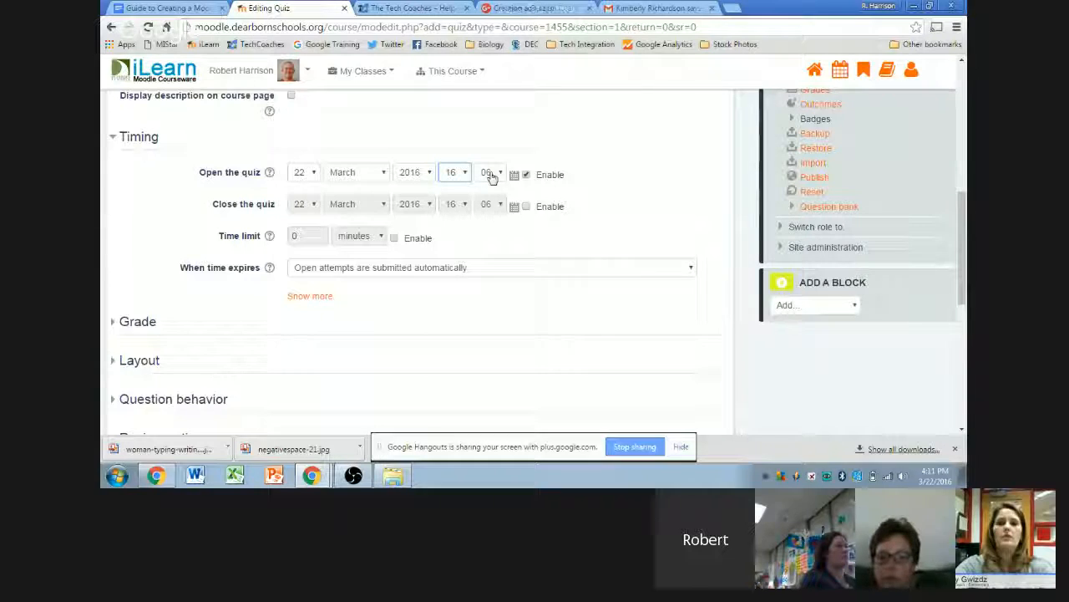
scroll(607, 145, "down", 1)
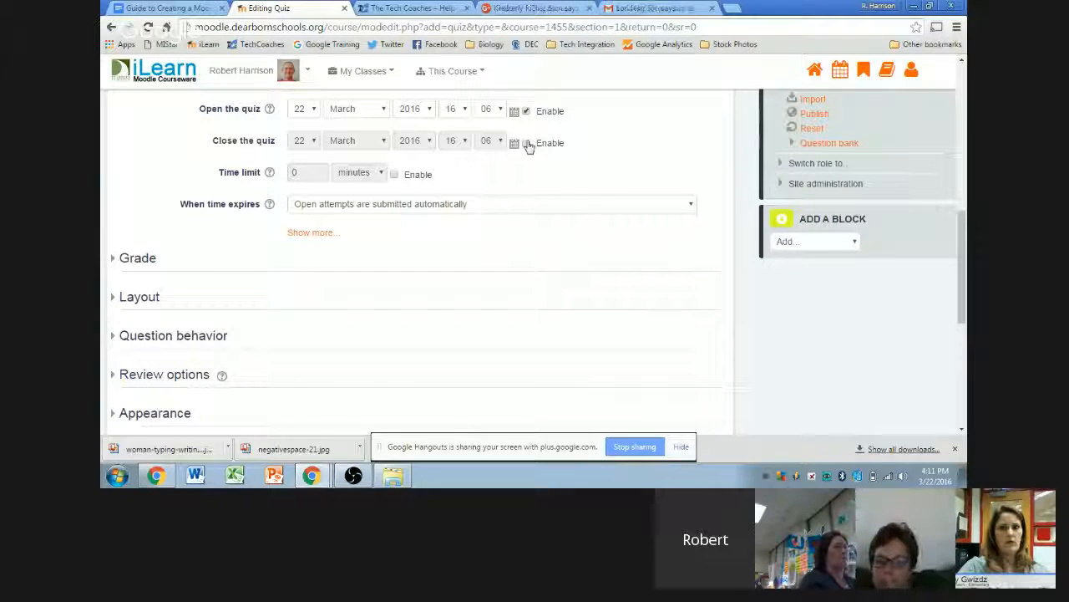
- Enable the quiz closing time and set it to 20:06 on 22 March 2016
left_click(526, 143)
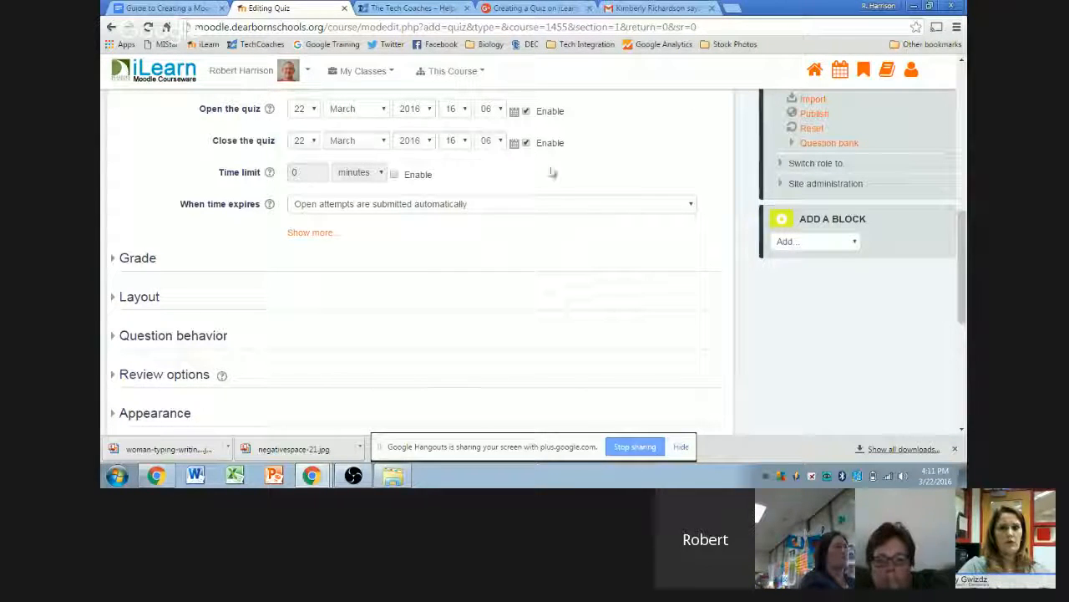
left_click(460, 142)
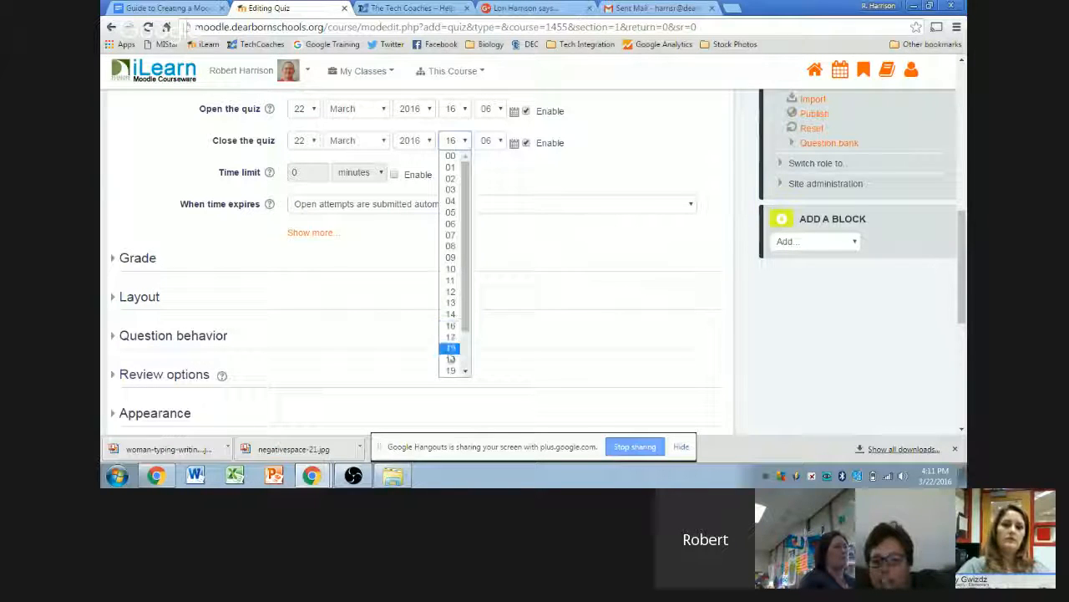
scroll(450, 343, "down", 2)
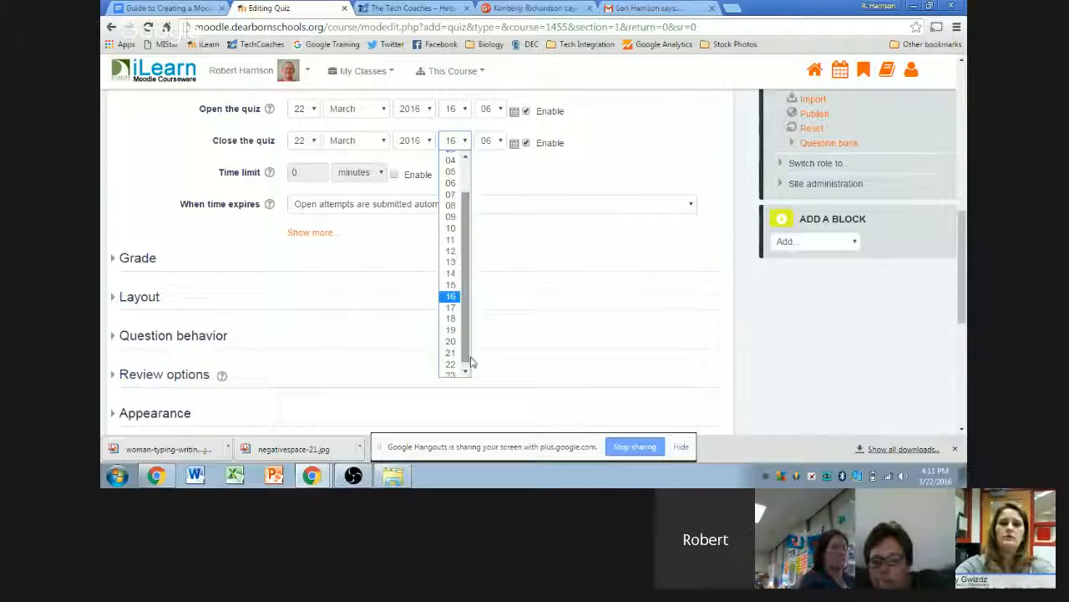
left_click(451, 343)
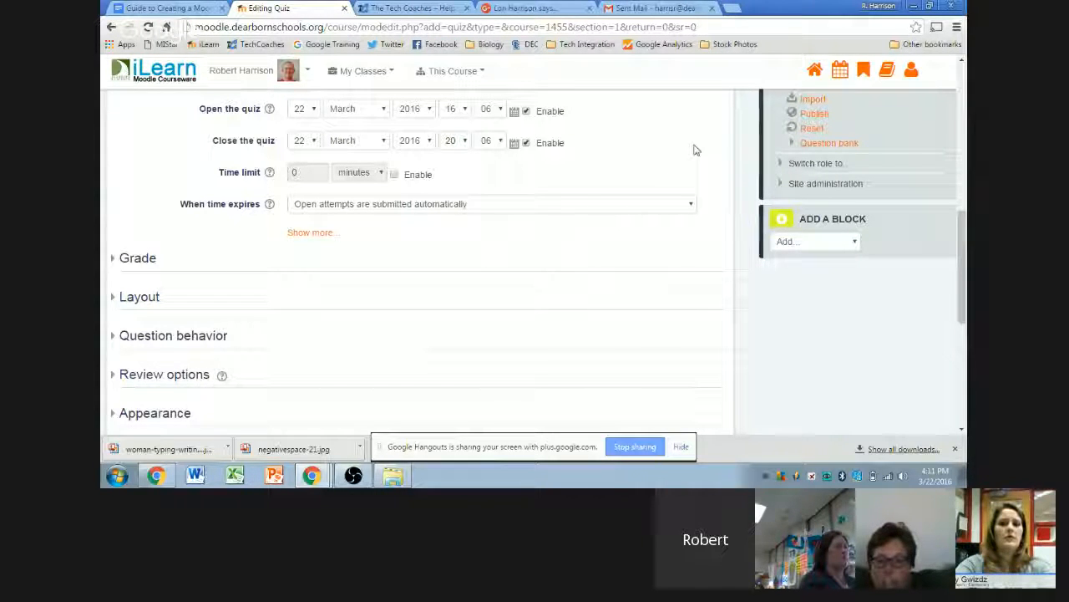
left_click(394, 174)
double_click(297, 173)
type("10")
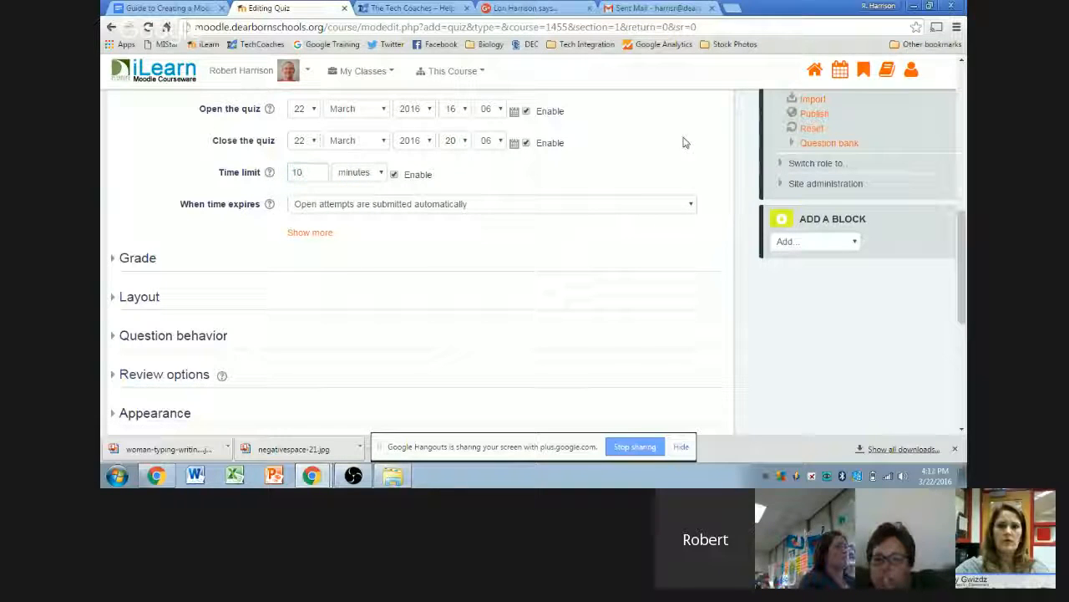
left_click(382, 173)
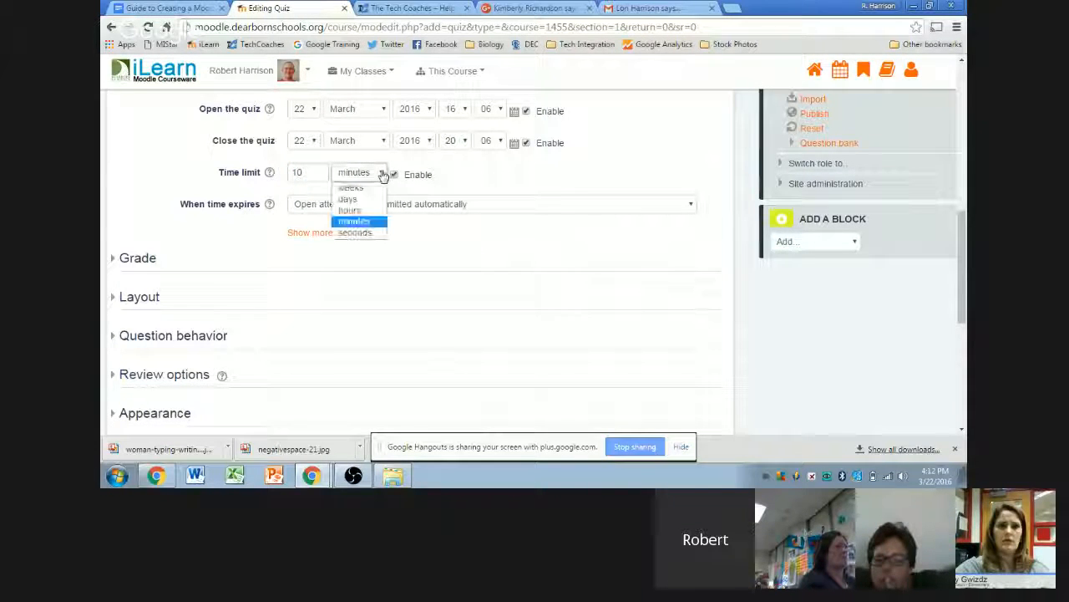
left_click(724, 155)
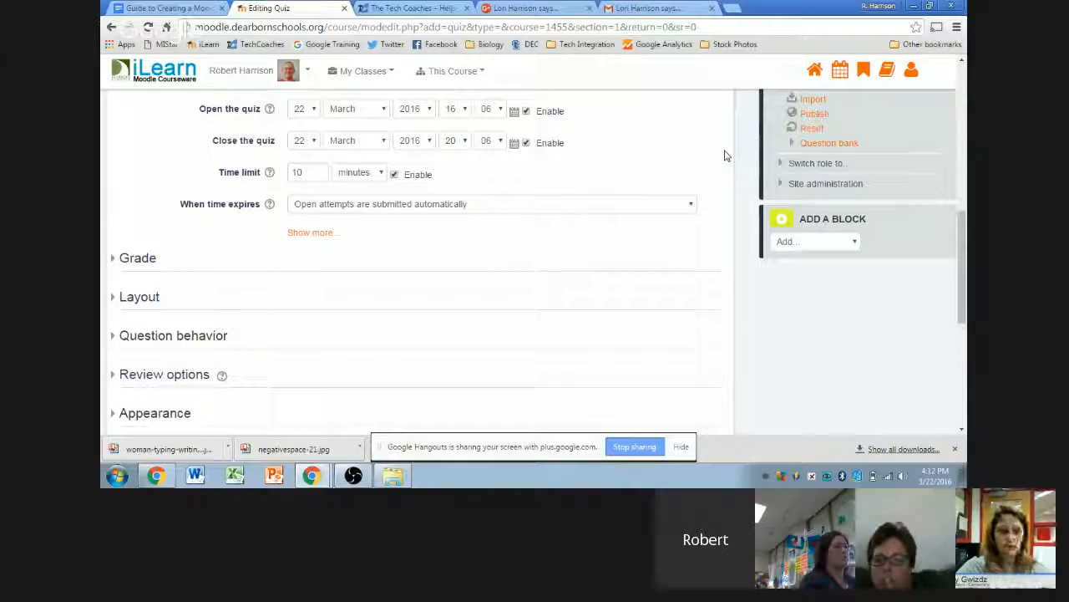
scroll(694, 152, "down", 1)
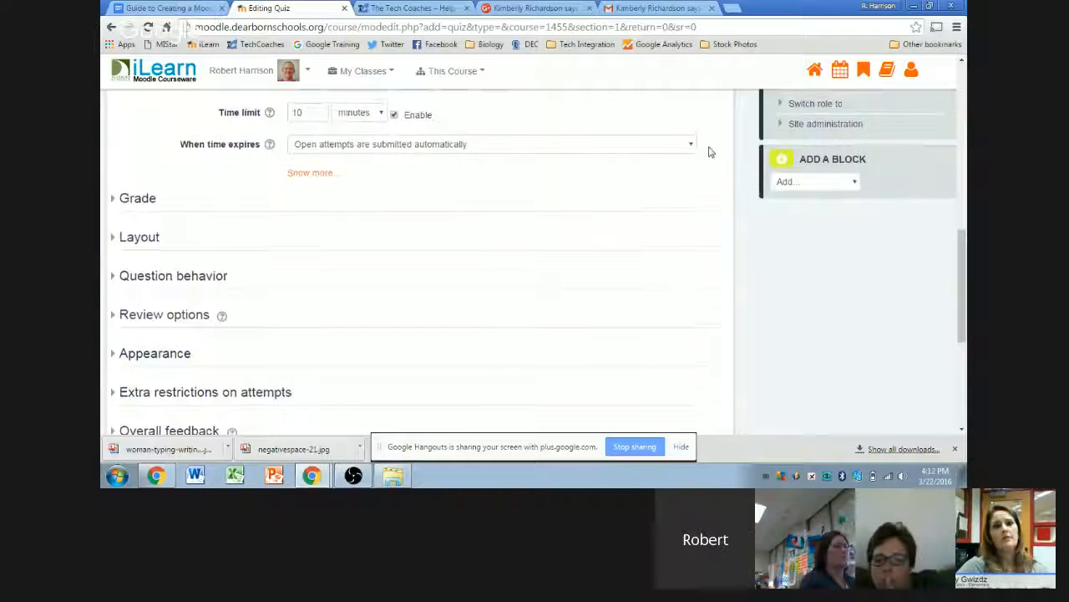
scroll(707, 151, "up", 1)
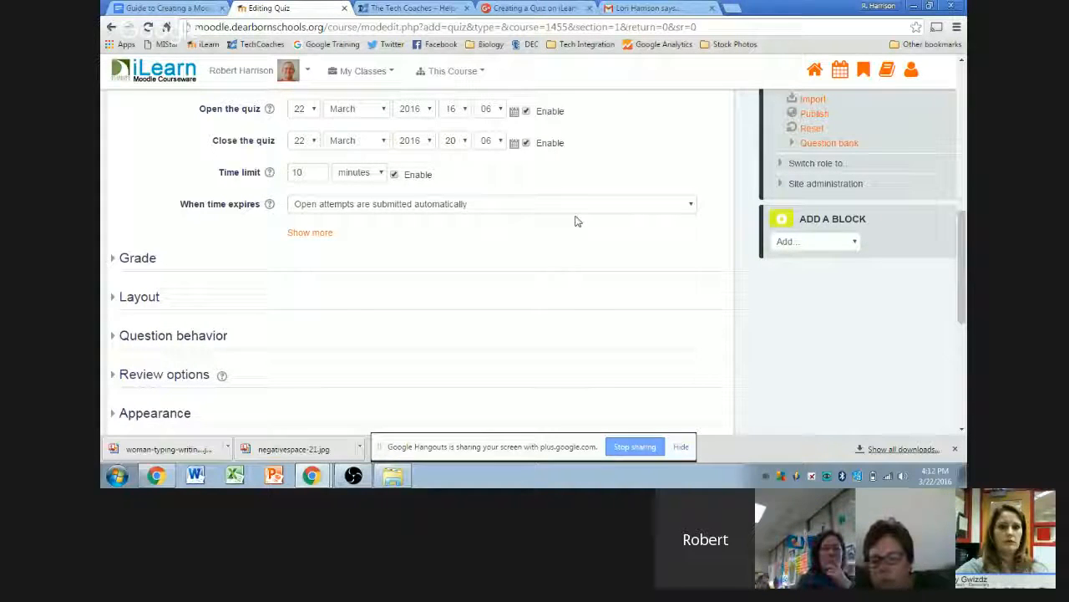
left_click(300, 235)
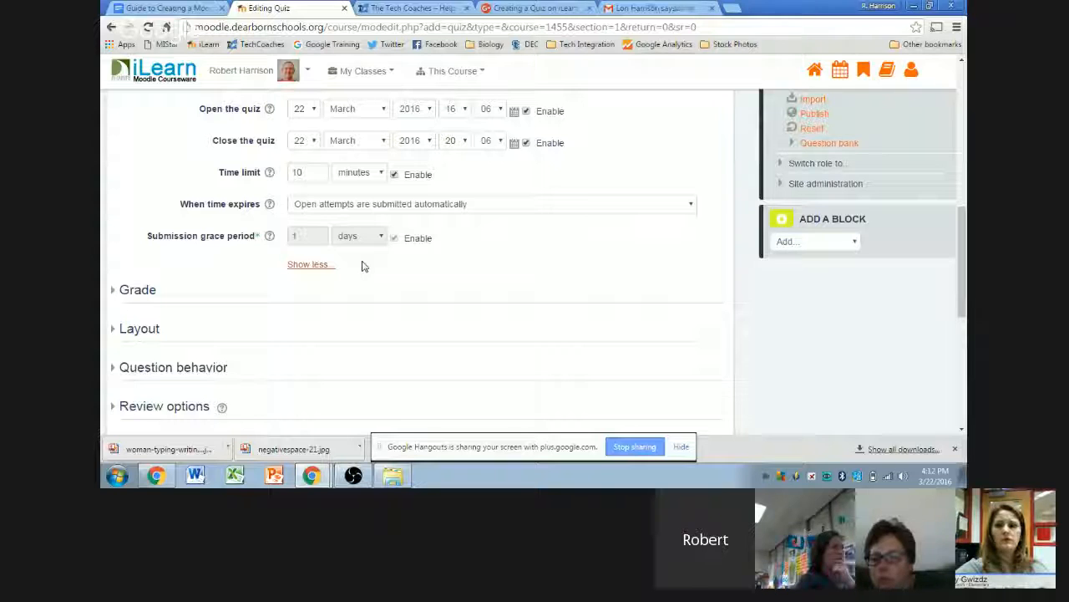
left_click(305, 265)
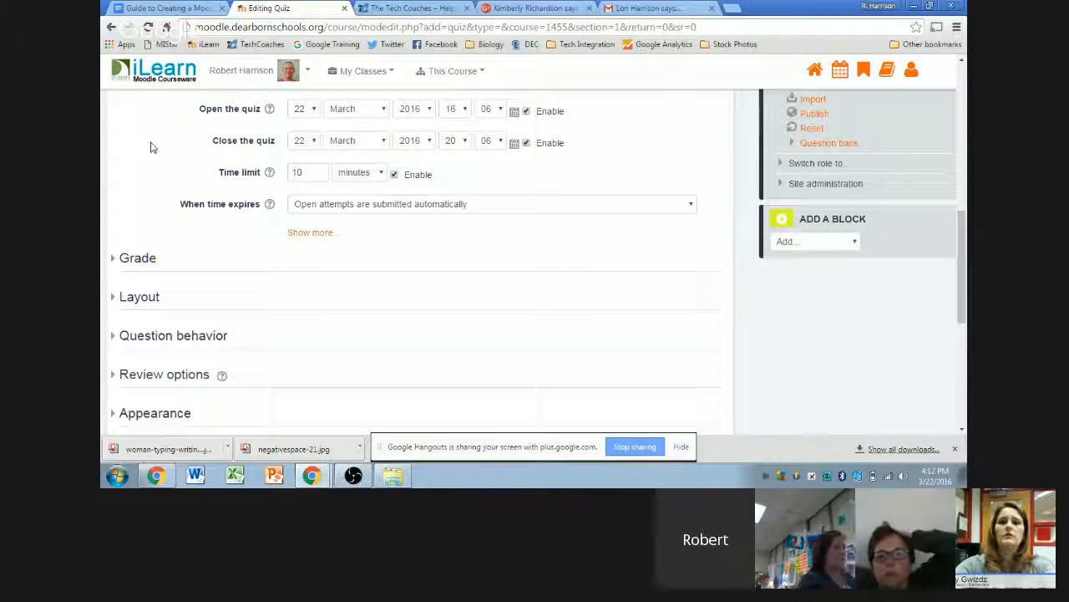
scroll(153, 146, "up", 3)
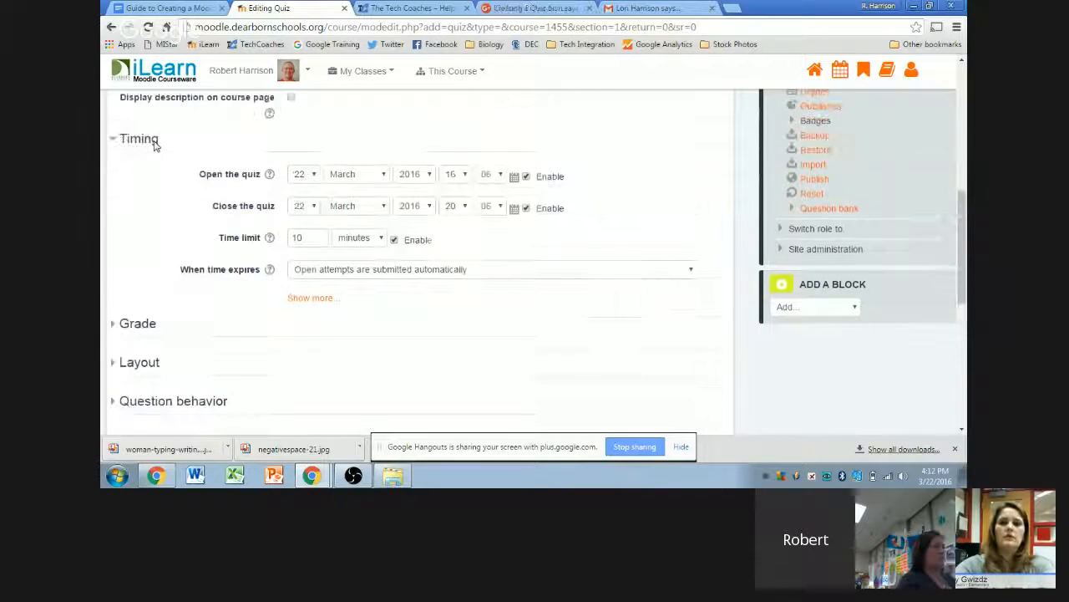
scroll(164, 177, "down", 1)
scroll(165, 177, "down", 1)
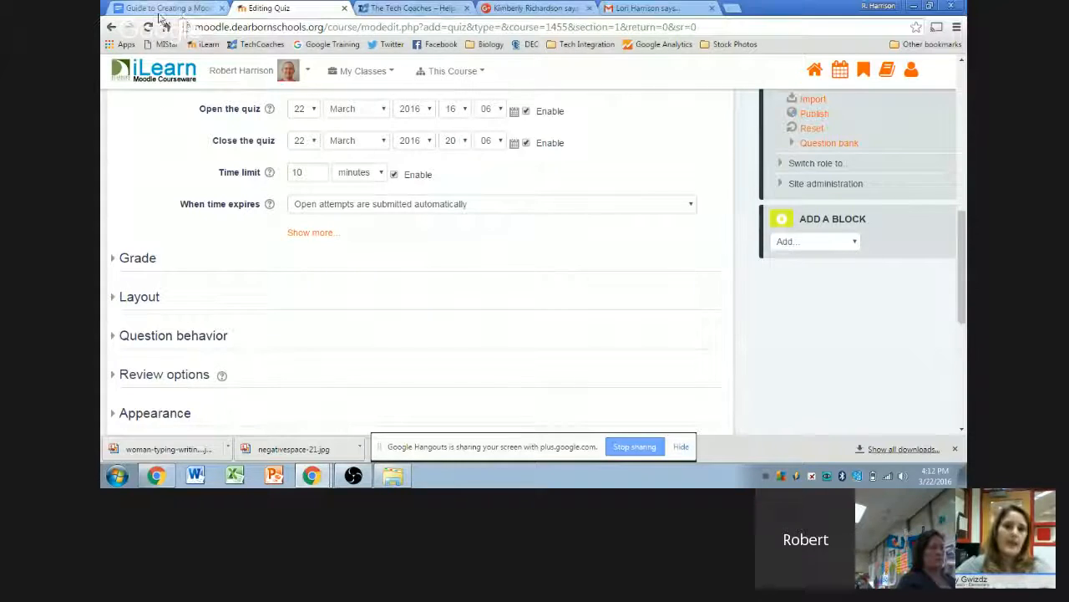
mouse_move(329, 476)
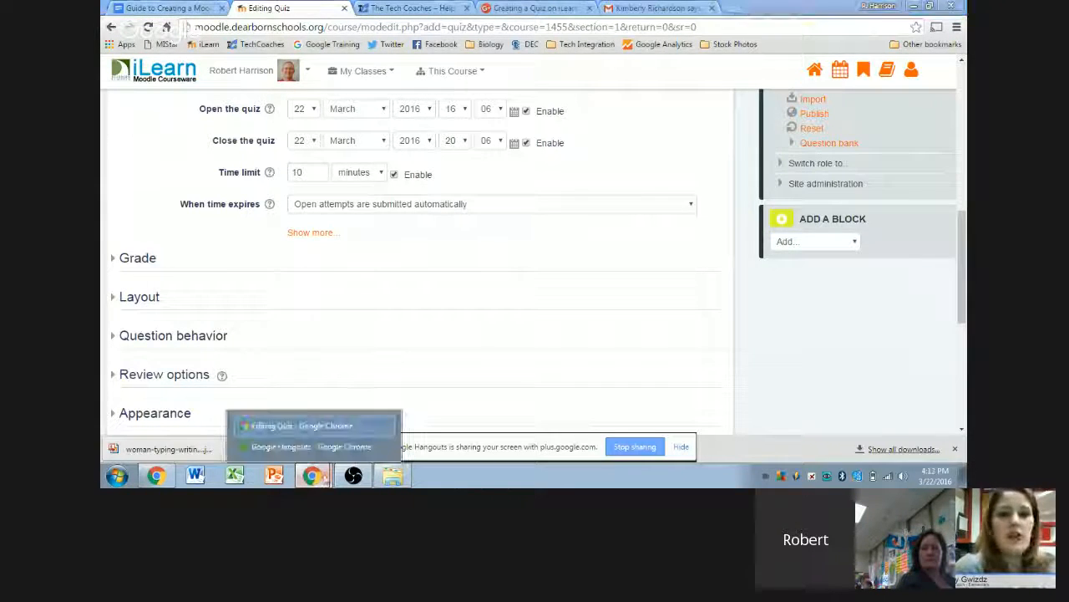
- Open the Tech Coaches blog in a new browser tab
left_click(328, 444)
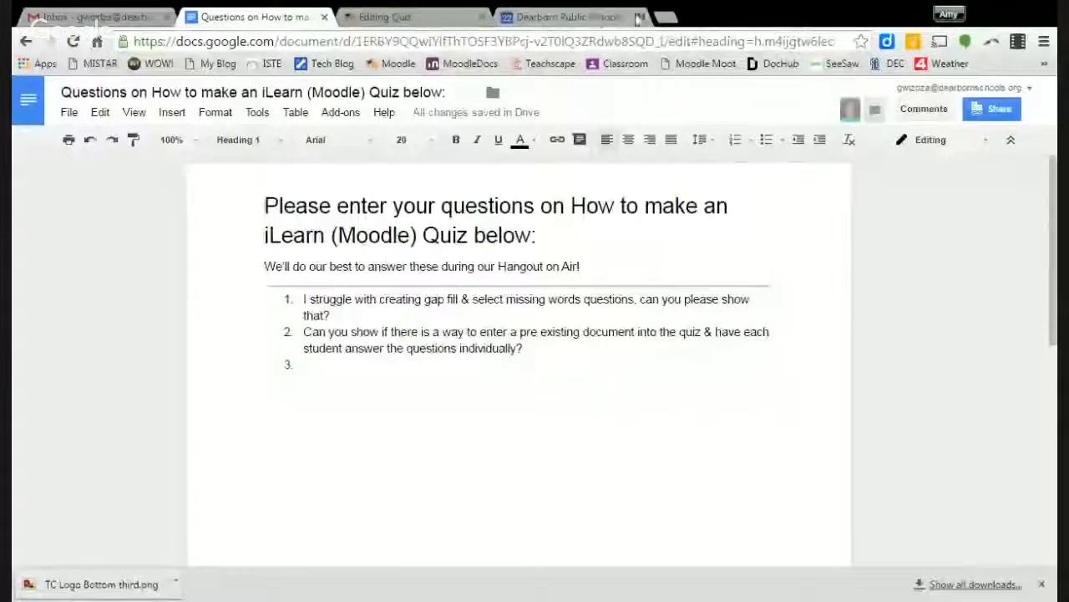
key("ctrl+t")
left_click(342, 64)
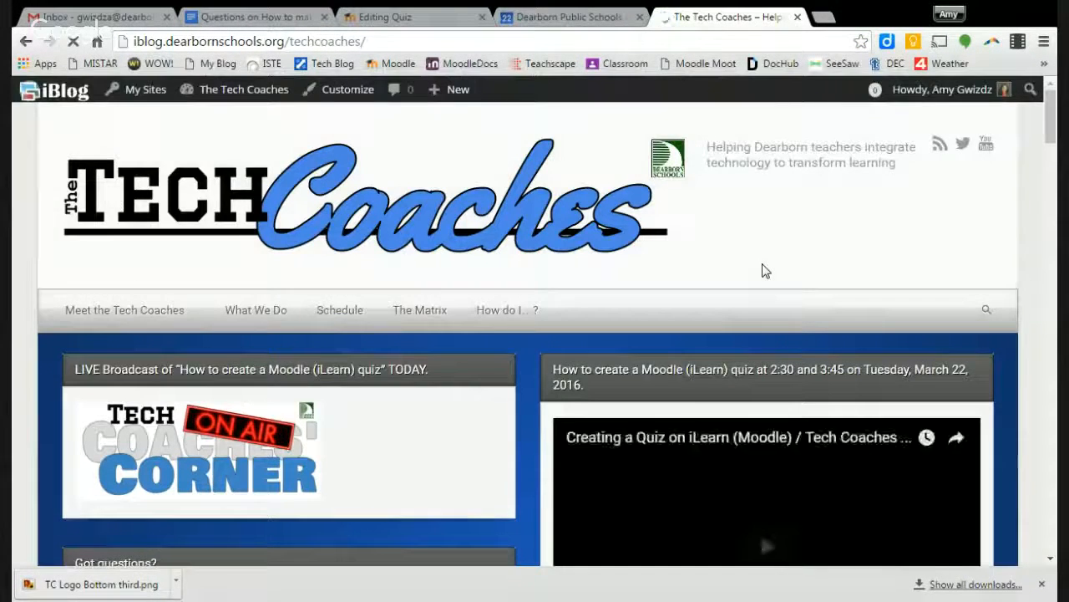
- Open the questions document from the blog's 'Got questions?' HERE link and close its chat panel
scroll(762, 271, "down", 3)
scroll(752, 241, "up", 1)
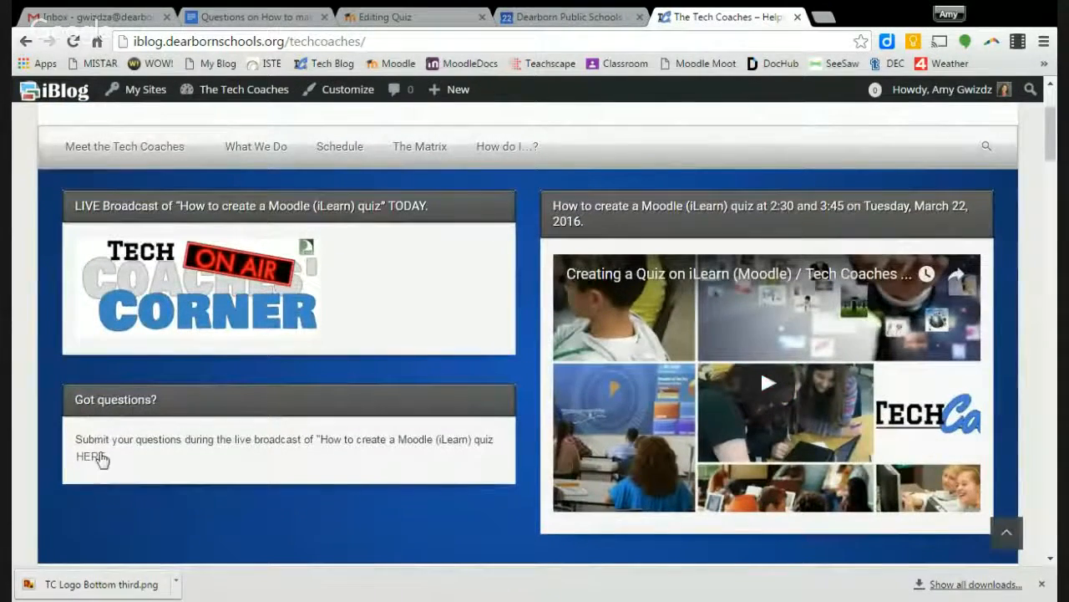
left_click(93, 459)
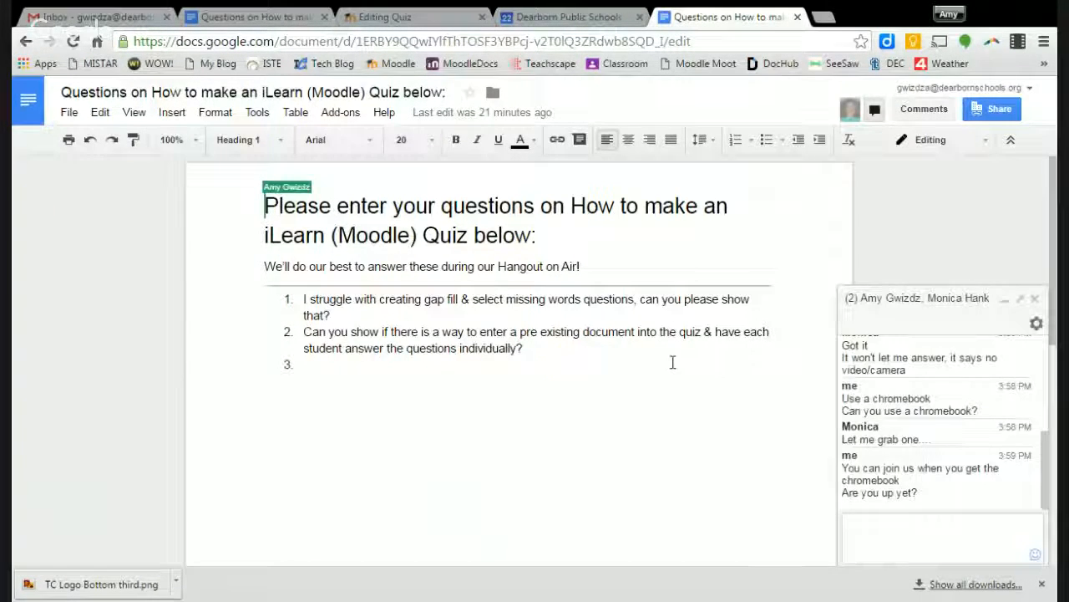
left_click(1035, 298)
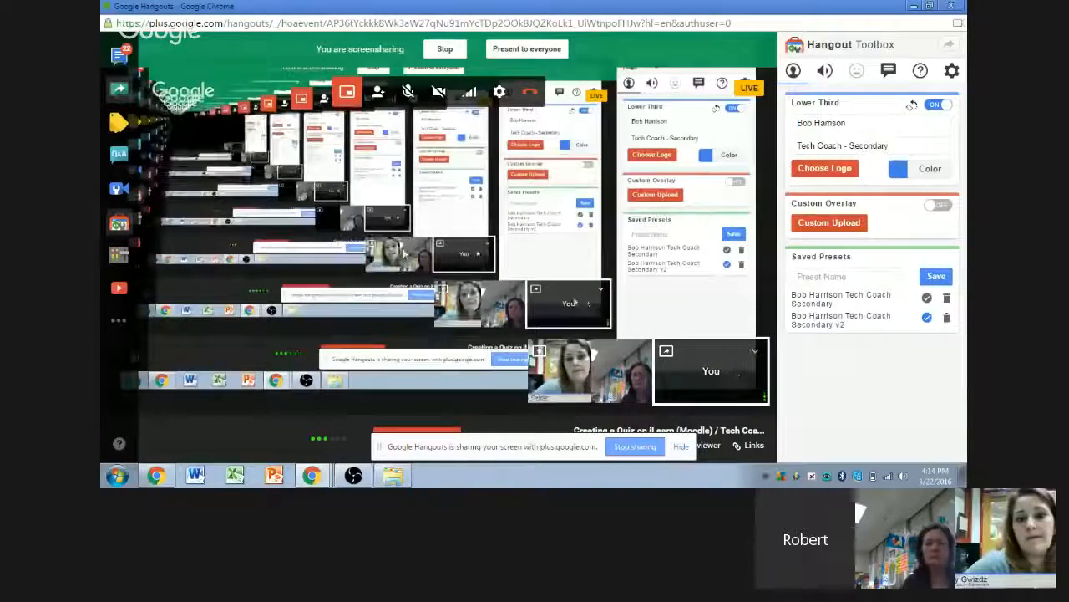
- Bring the Editing Quiz Chrome window back to the front and switch to the Tech Coaches blog tab
mouse_move(311, 475)
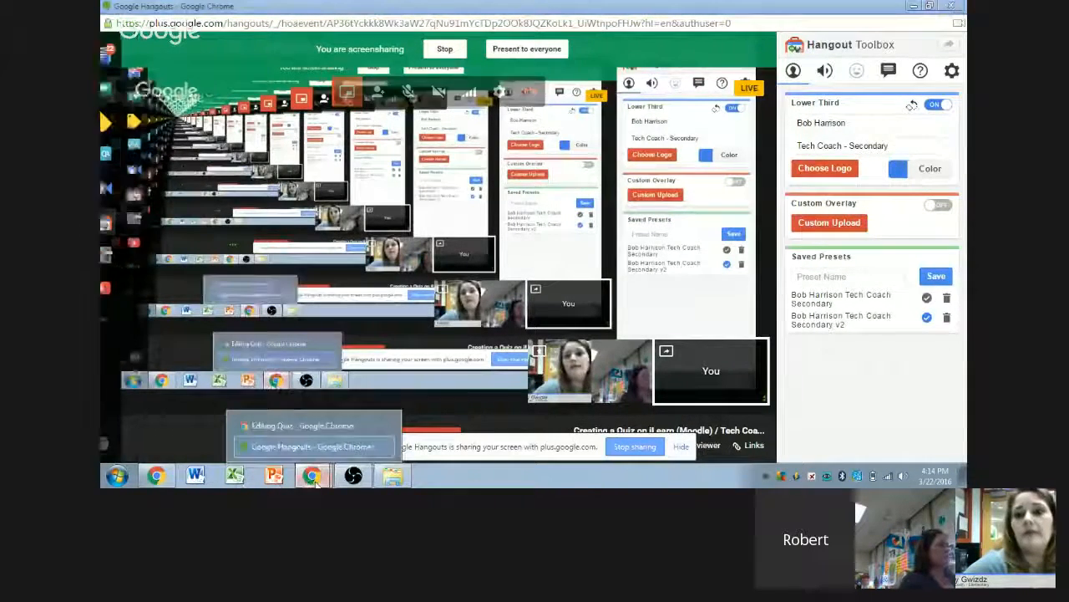
left_click(326, 413)
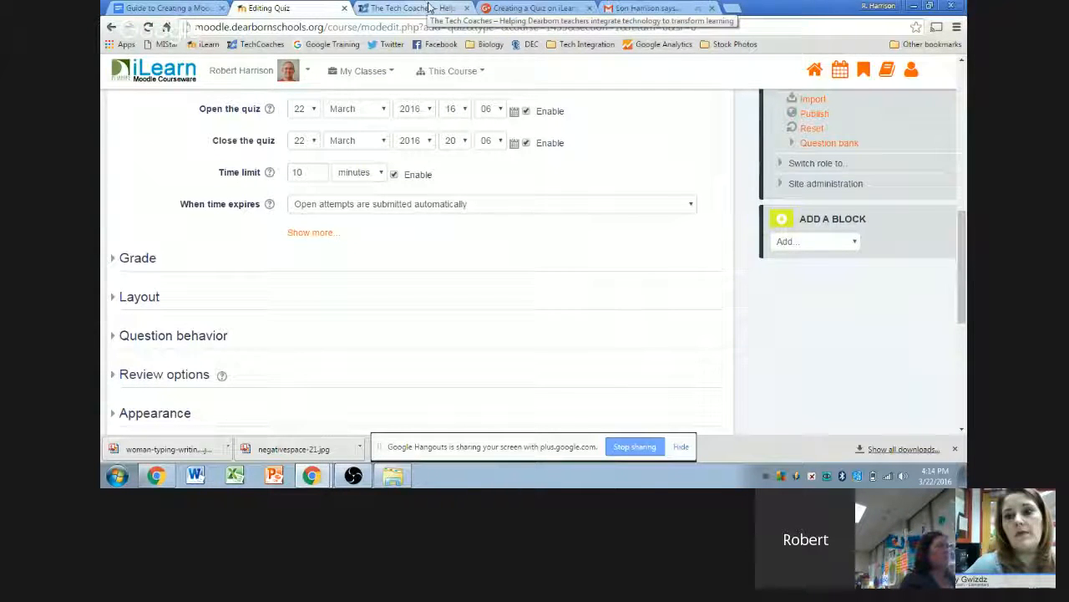
left_click(429, 8)
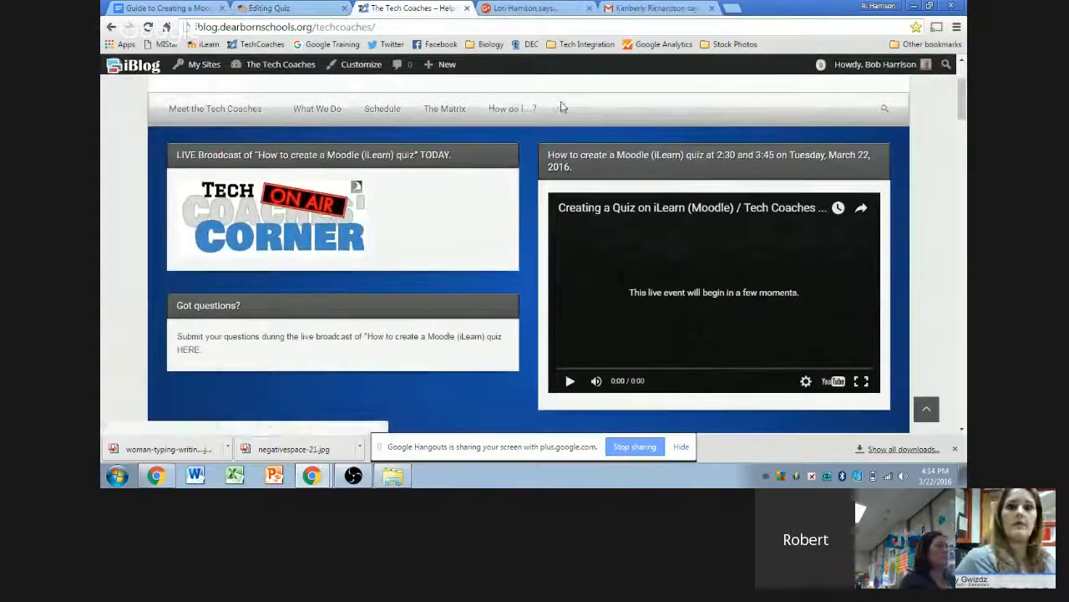
- From the blog's How do I…? page, open the 'How do I create a quiz on iLearn?' guide
scroll(561, 107, "up", 2)
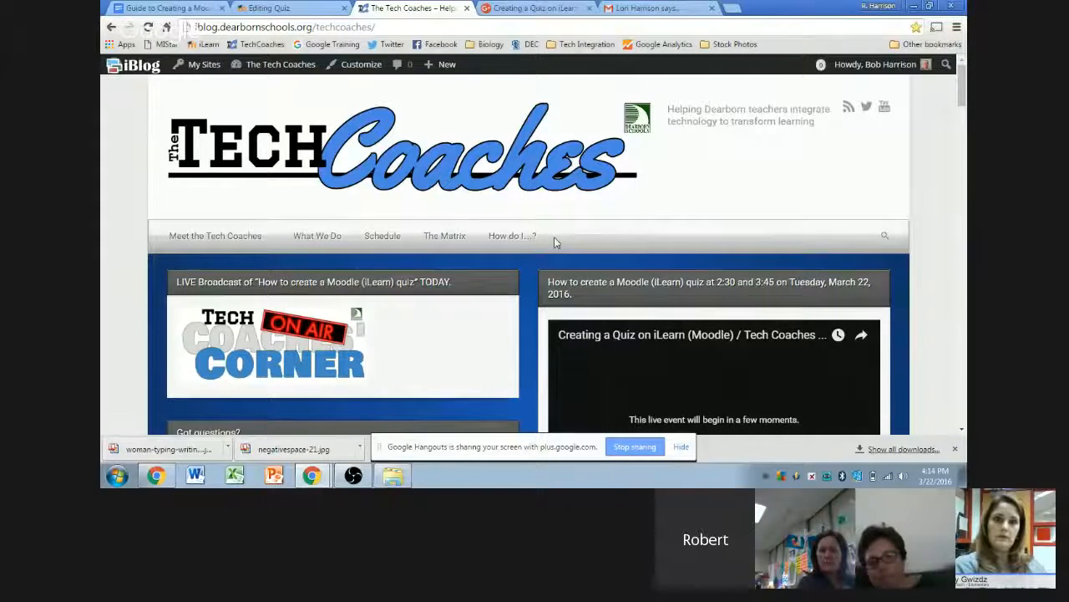
left_click(510, 238)
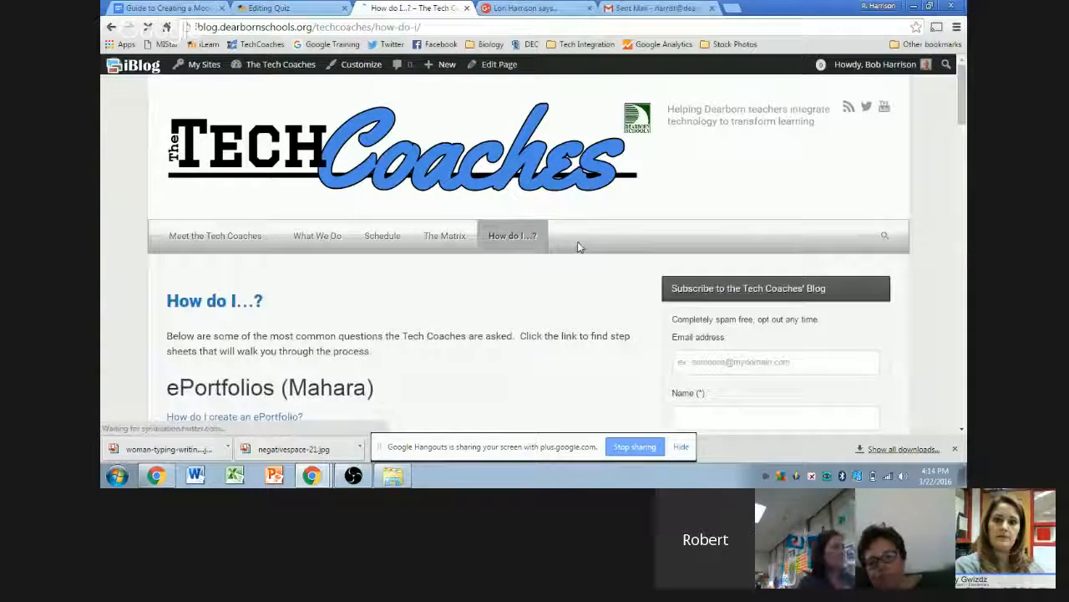
scroll(576, 248, "down", 2)
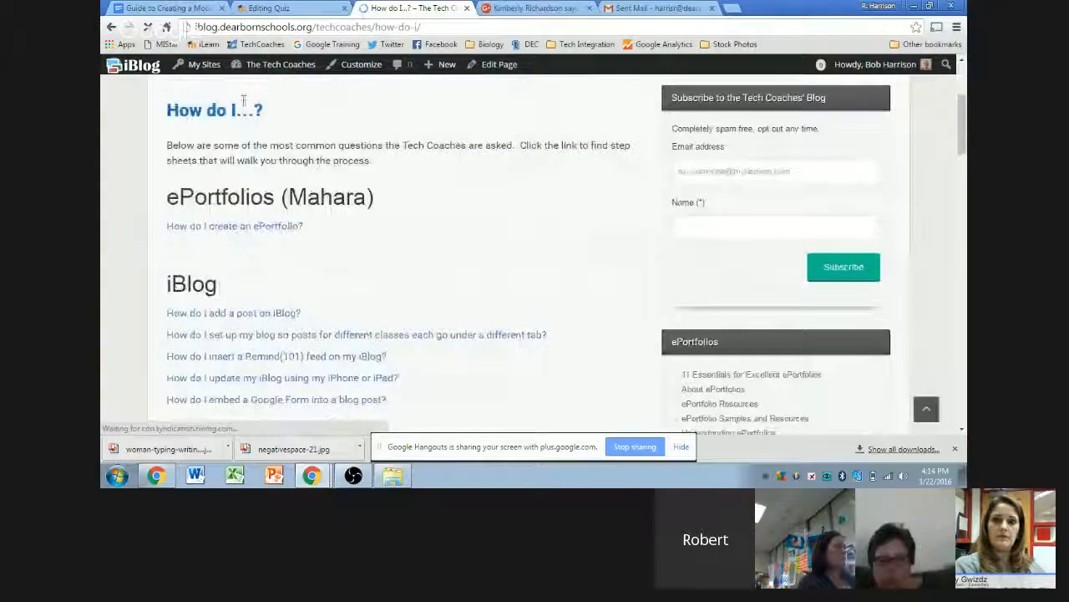
scroll(486, 183, "up", 1)
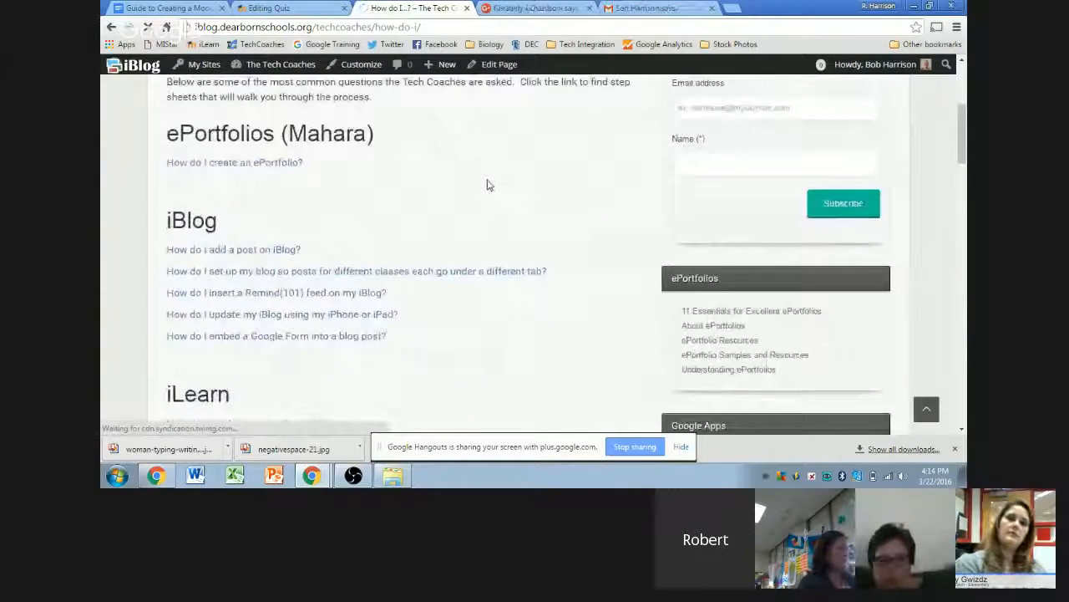
scroll(491, 188, "down", 2)
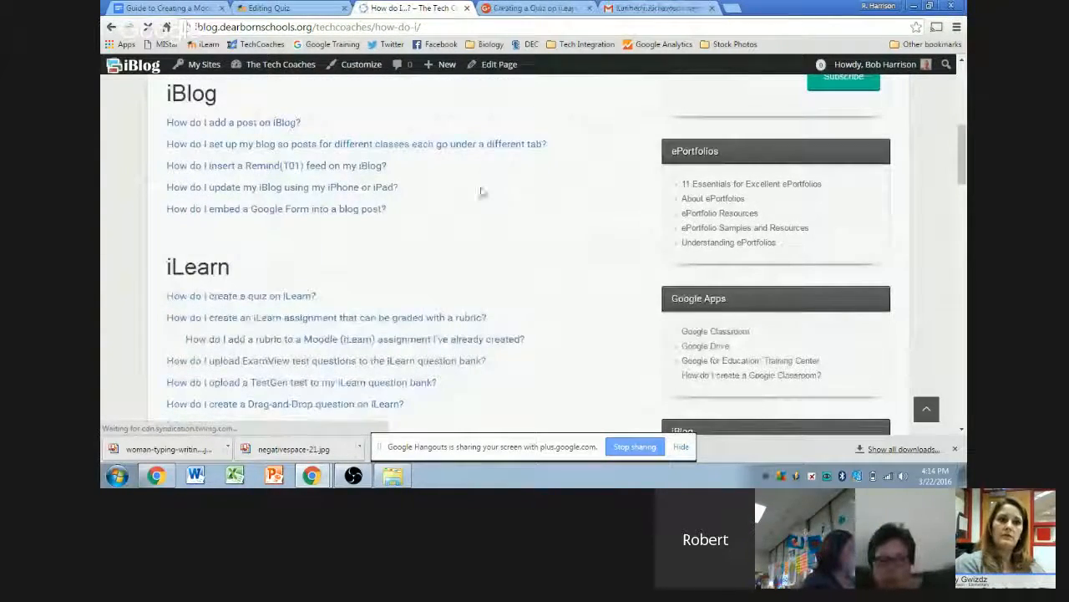
scroll(575, 192, "down", 2)
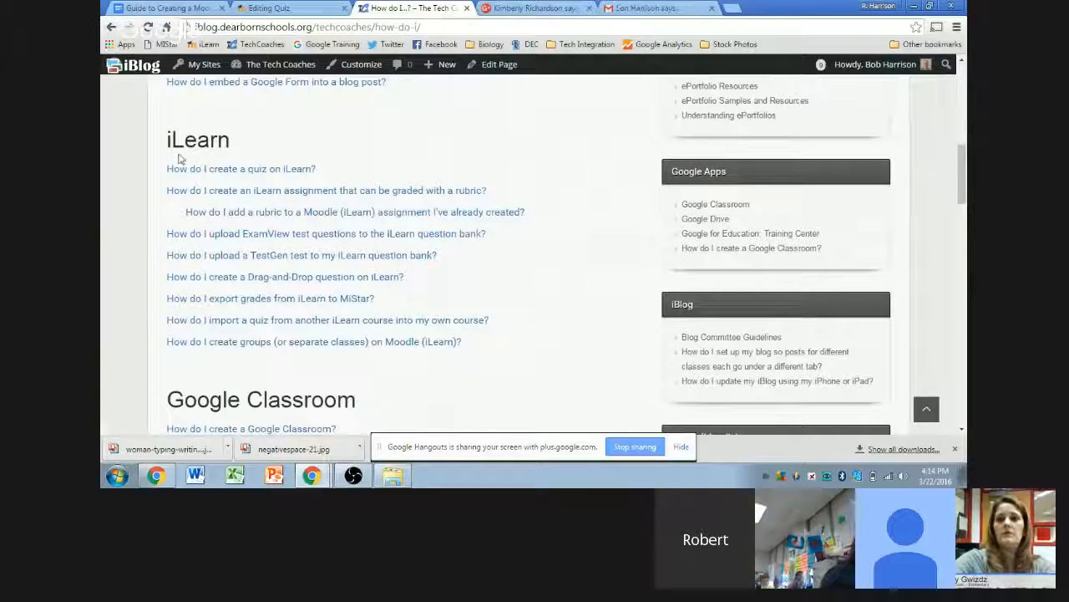
left_click(205, 176)
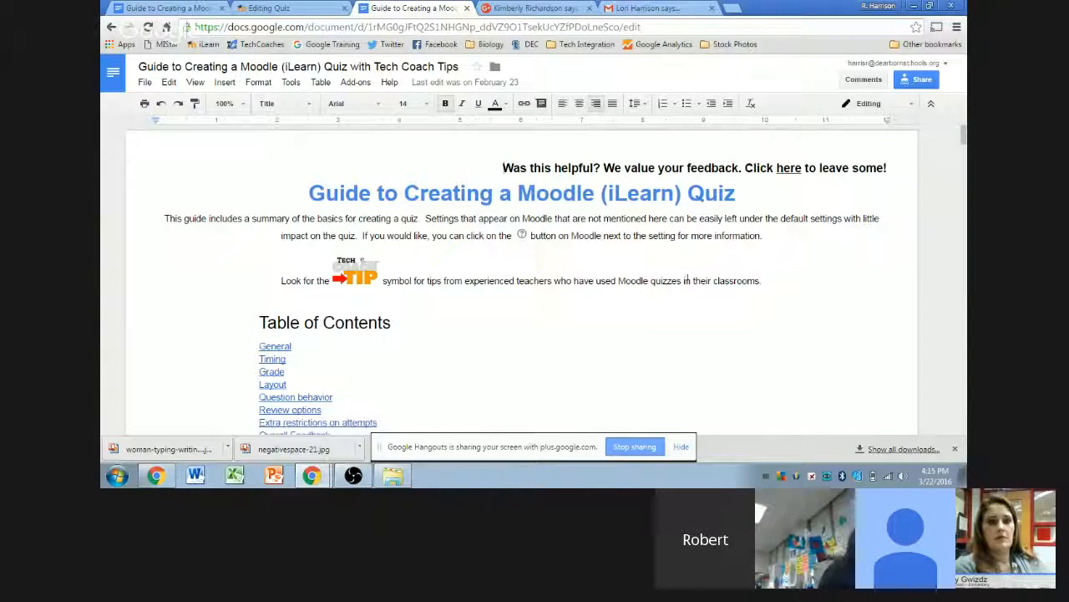
- Skim the Google Docs quiz guide, then go back to the Tech Coaches 'How do I…?' page
scroll(701, 281, "down", 3)
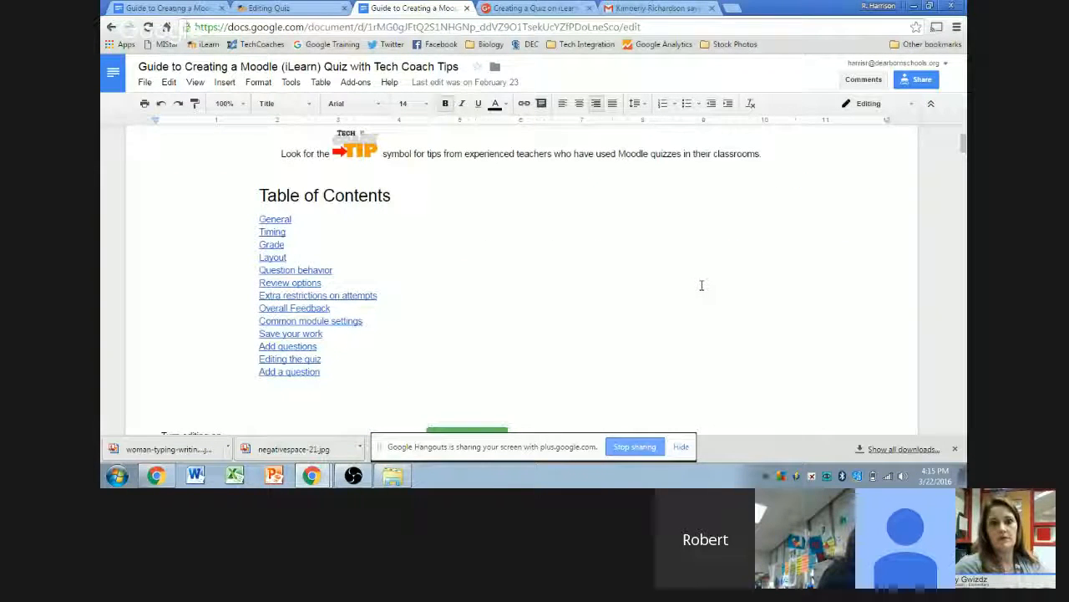
scroll(693, 198, "down", 10)
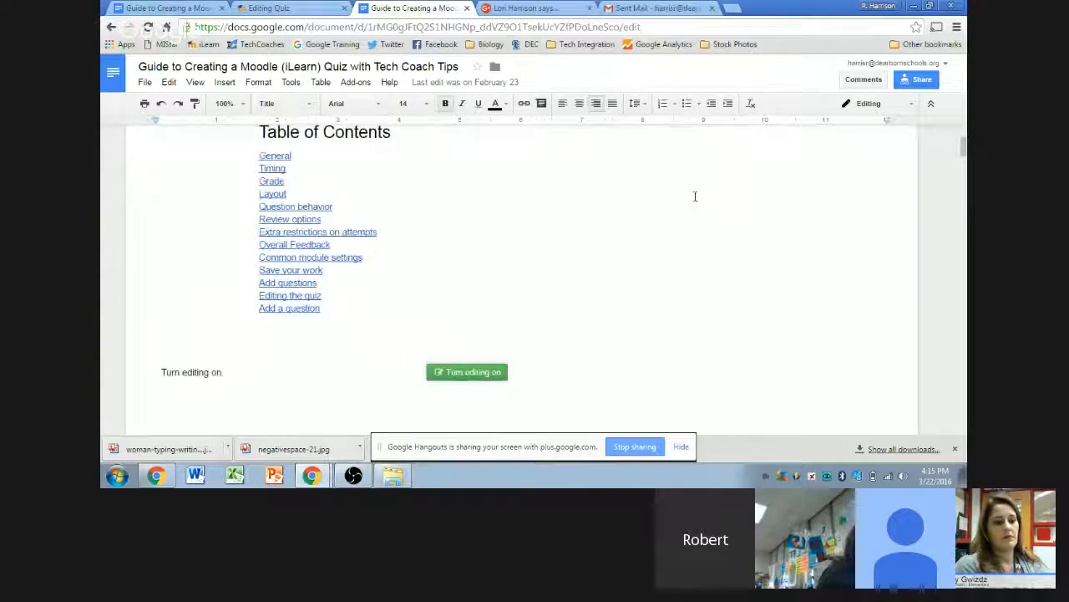
scroll(826, 244, "down", 8)
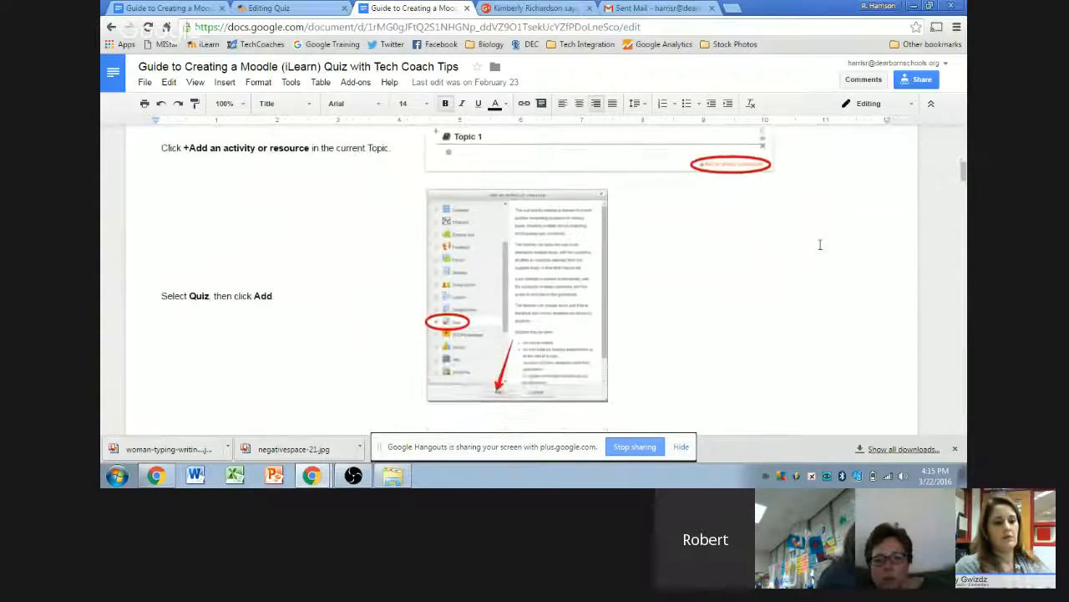
scroll(817, 244, "down", 3)
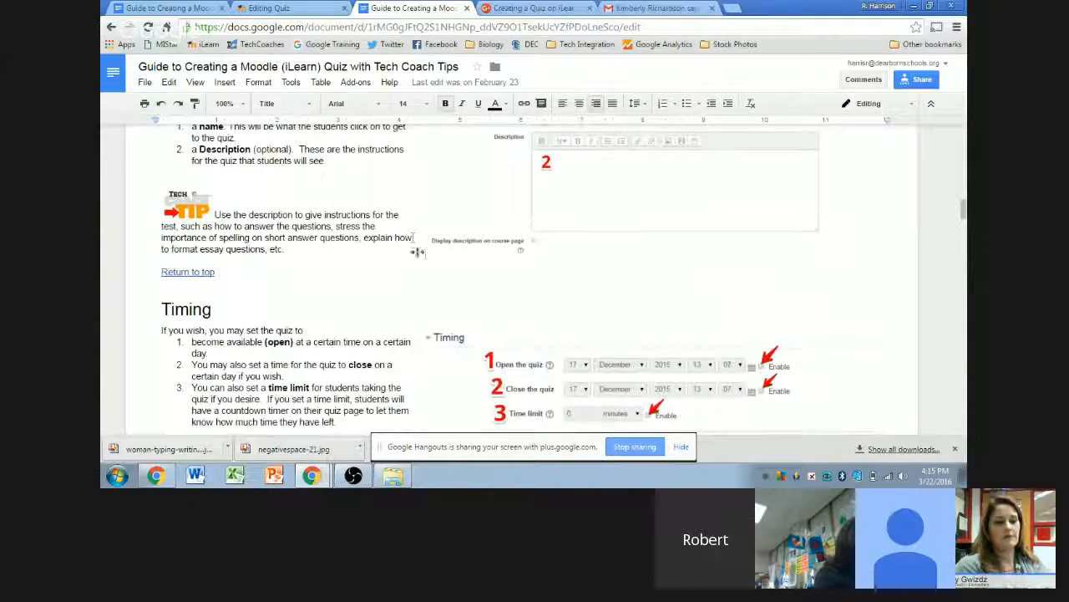
scroll(445, 299, "up", 10)
scroll(445, 299, "up", 3)
scroll(451, 303, "down", 12)
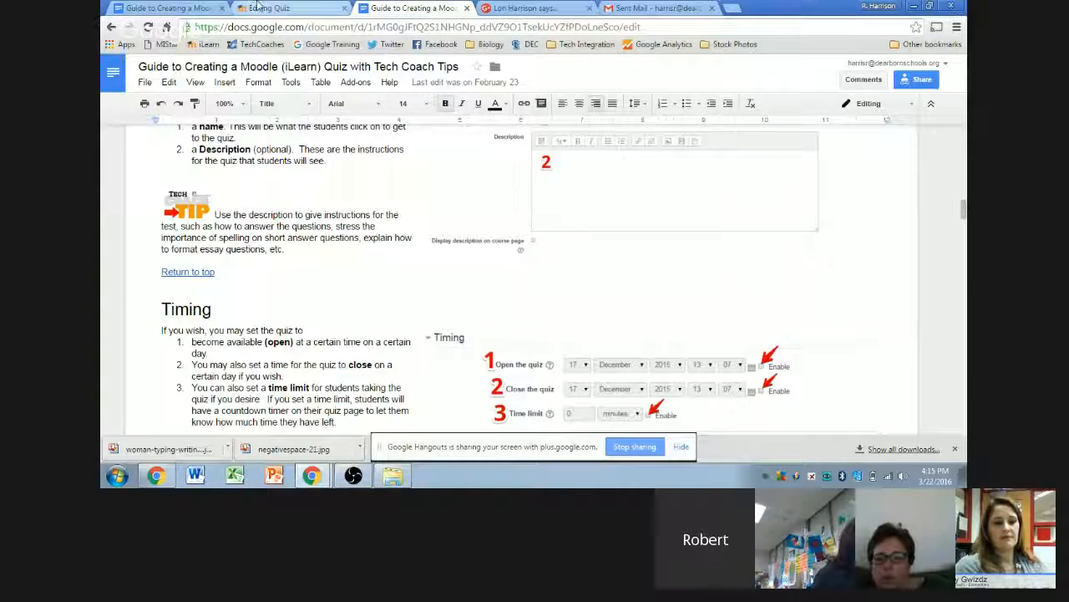
scroll(444, 233, "up", 15)
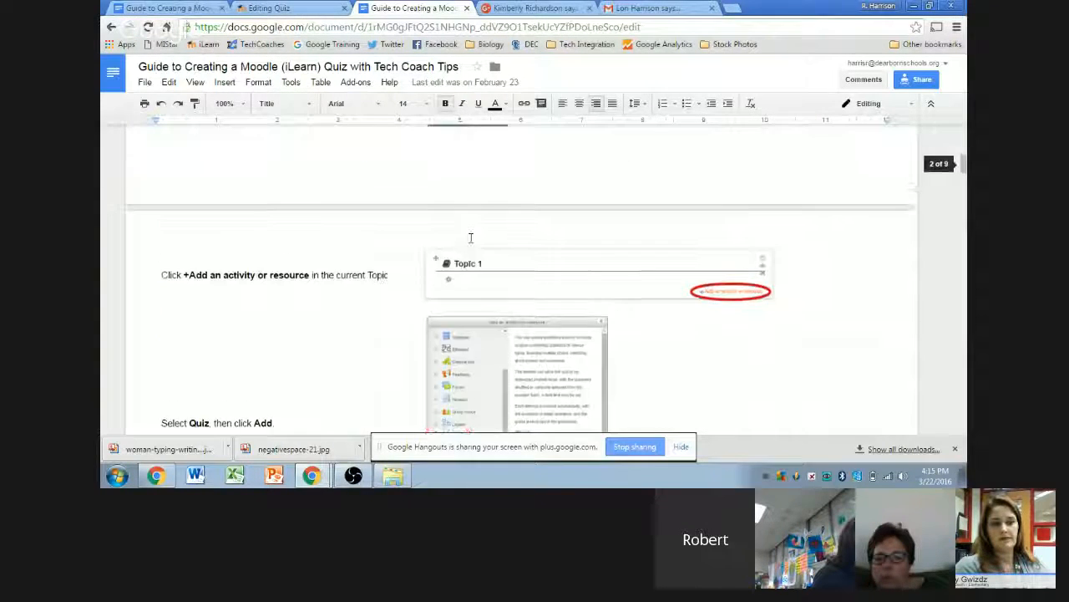
left_click(111, 26)
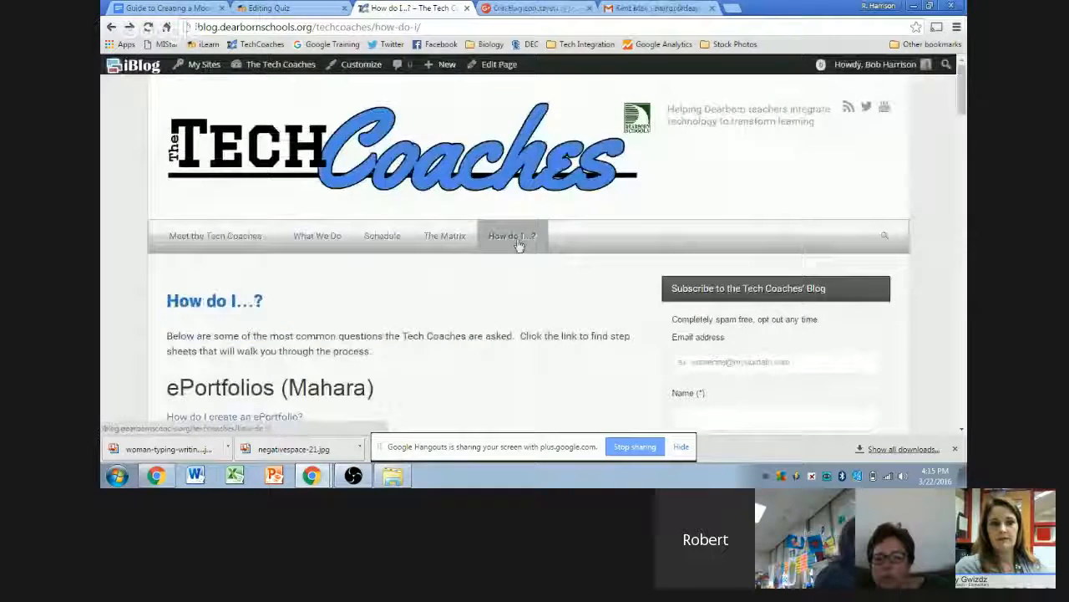
- Return to the Editing Quiz form and expand the Grade settings
left_click(264, 8)
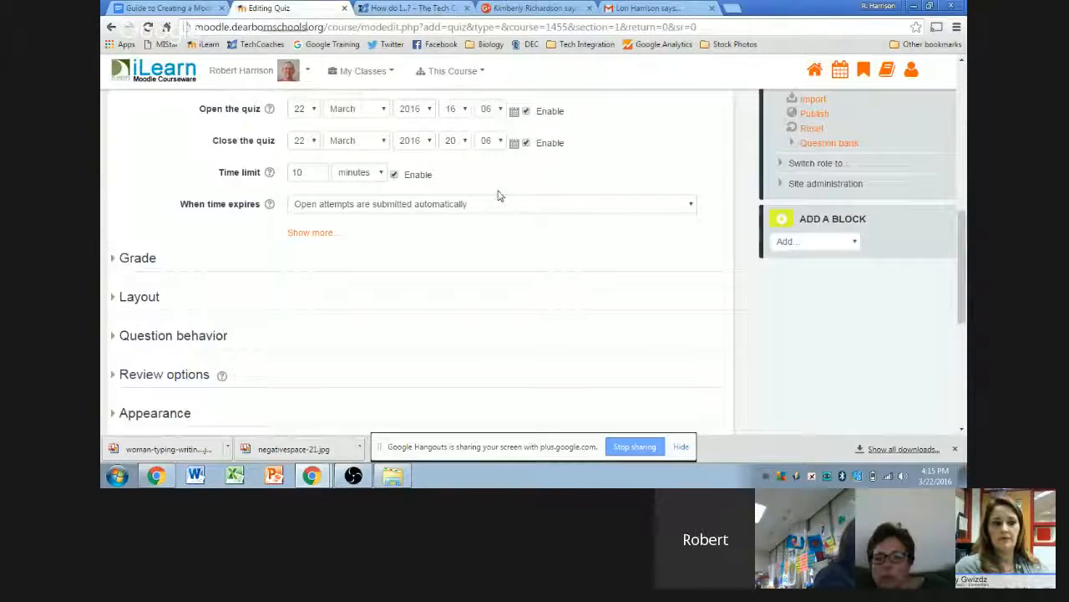
scroll(498, 196, "up", 3)
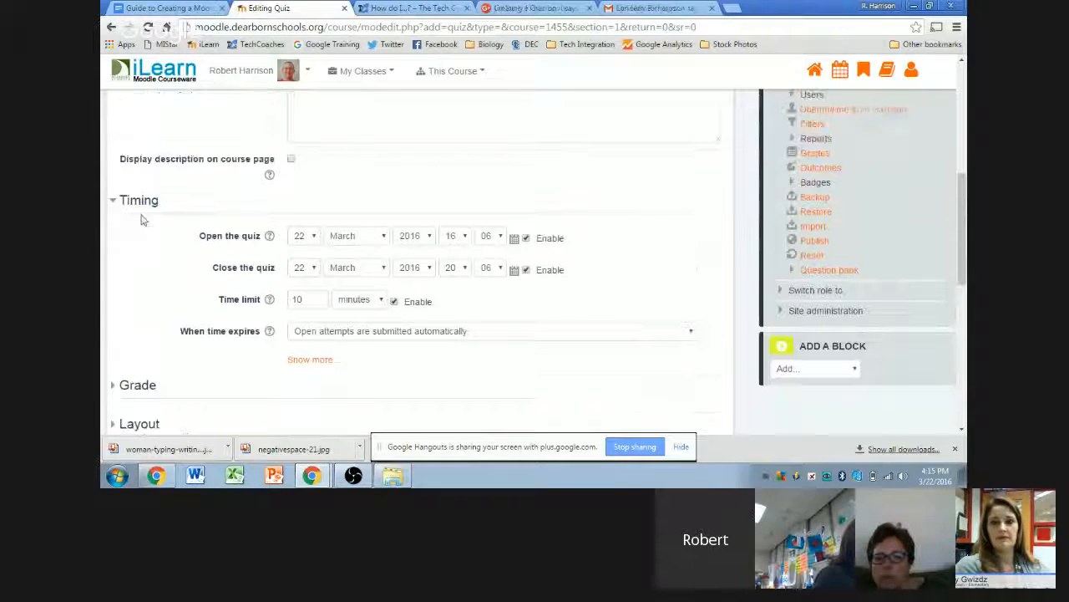
scroll(138, 226, "down", 3)
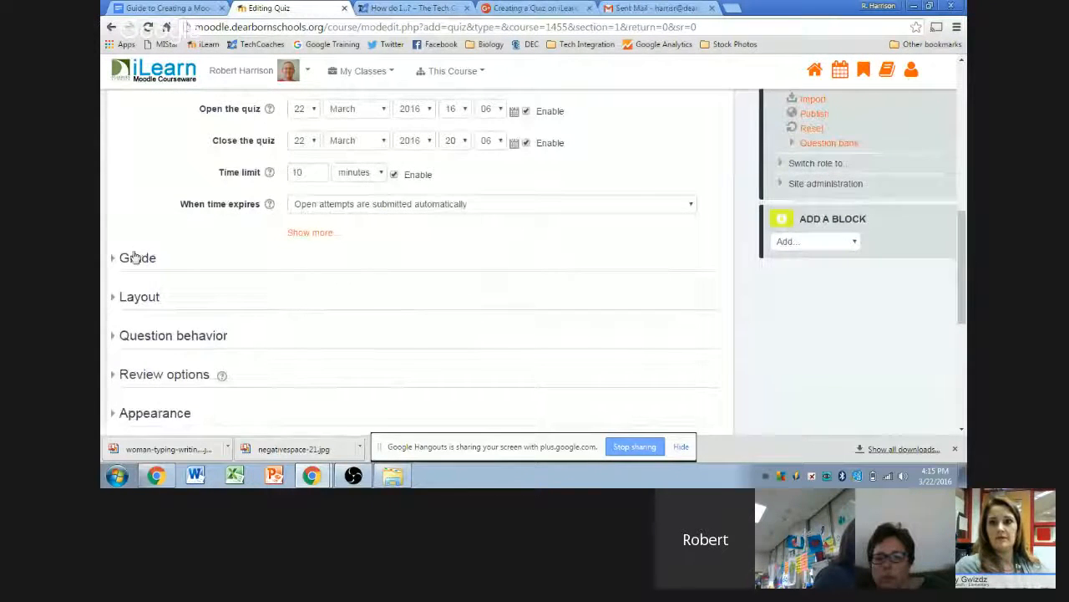
left_click(130, 259)
- Keep the grade category as Not categorized and leave grade to pass empty
scroll(139, 212, "down", 2)
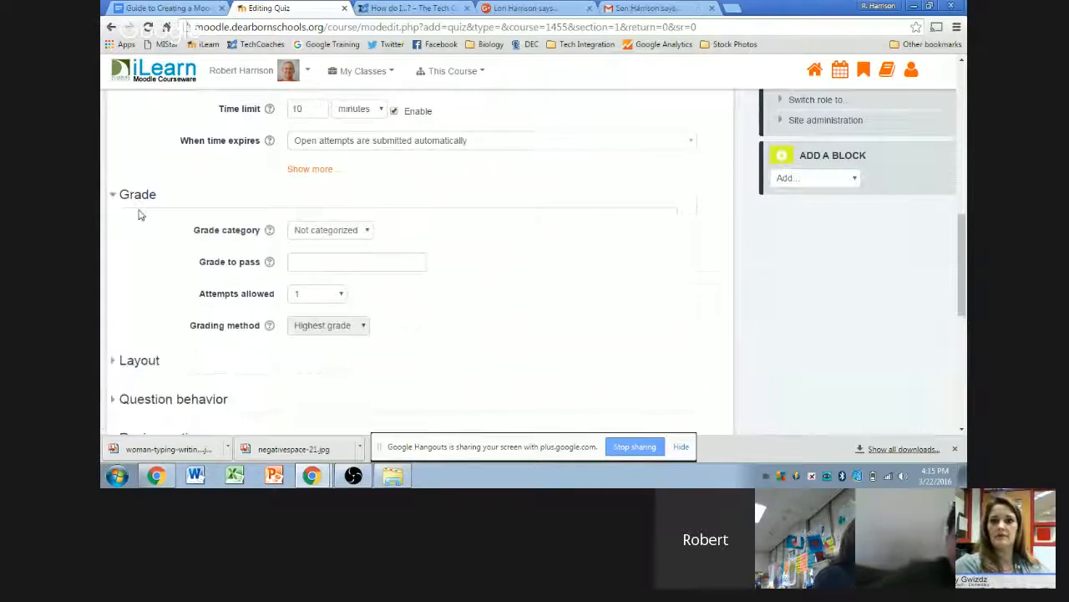
scroll(138, 213, "down", 2)
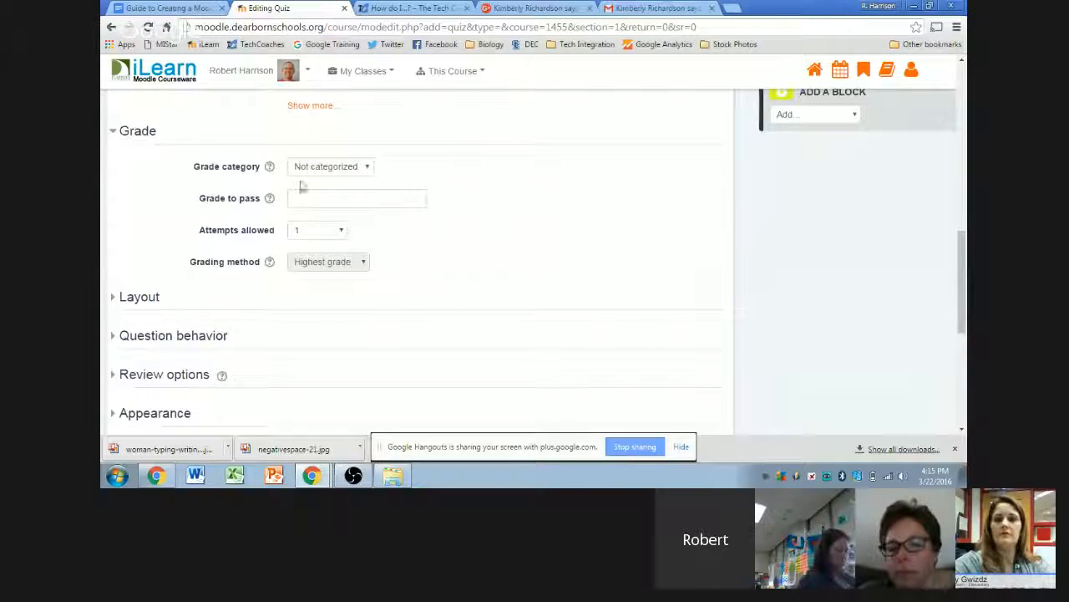
left_click(365, 166)
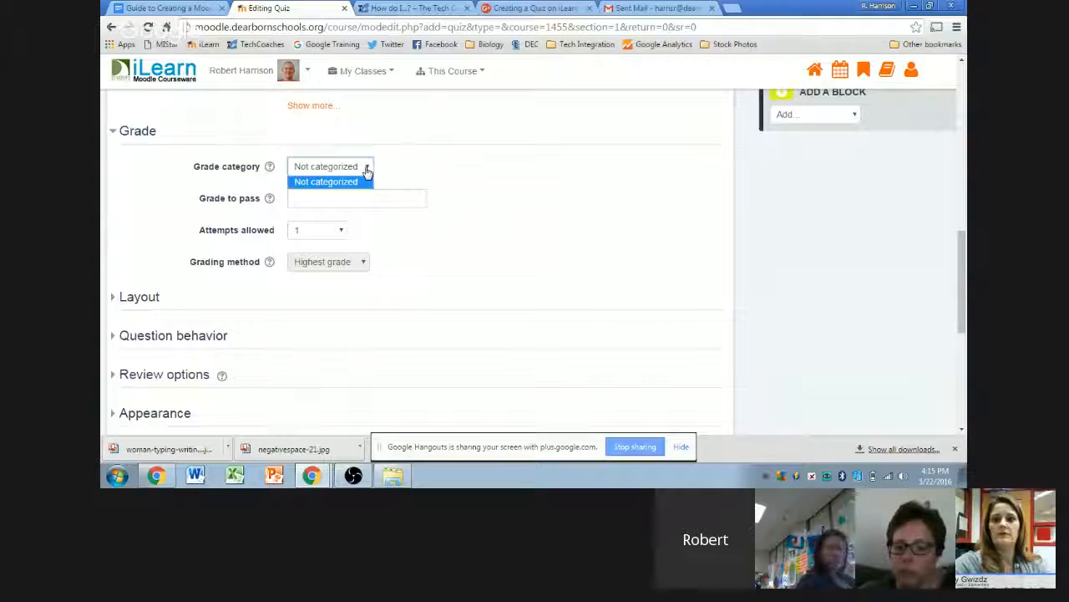
left_click(327, 182)
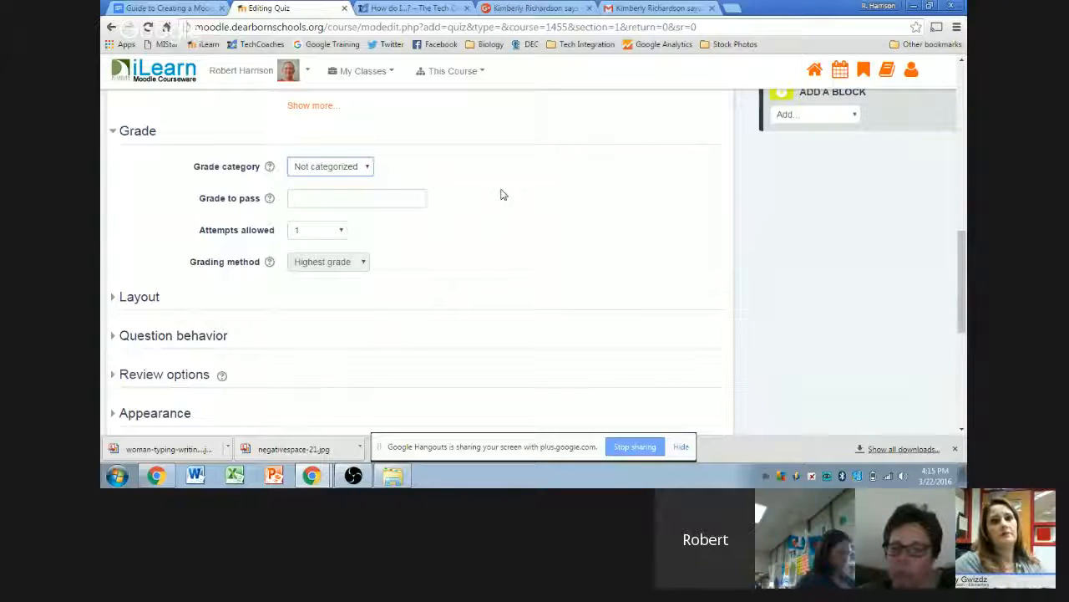
left_click(495, 189)
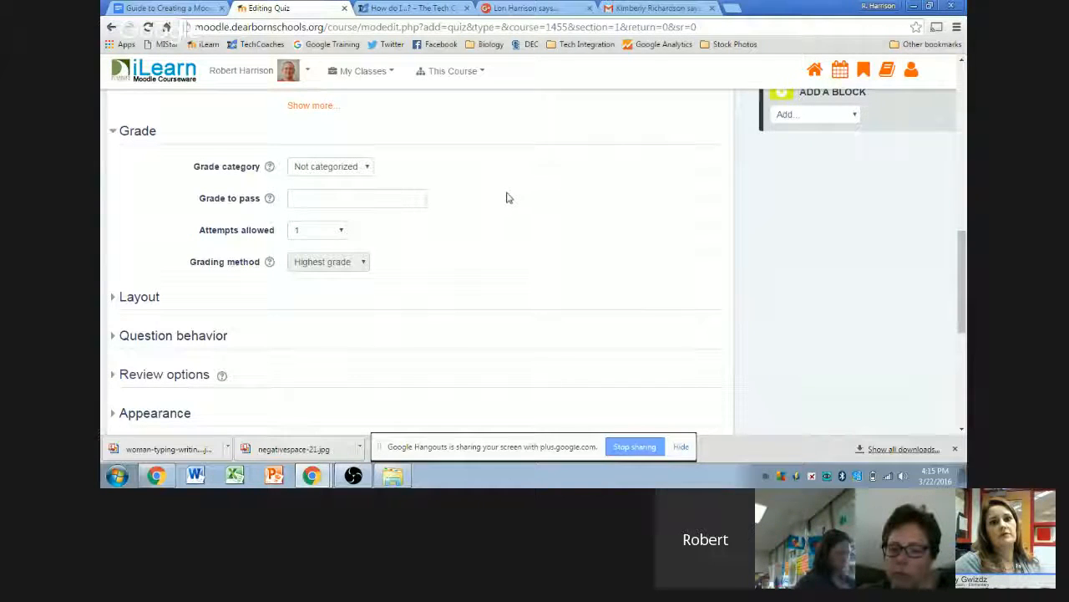
left_click(284, 197)
left_click(617, 206)
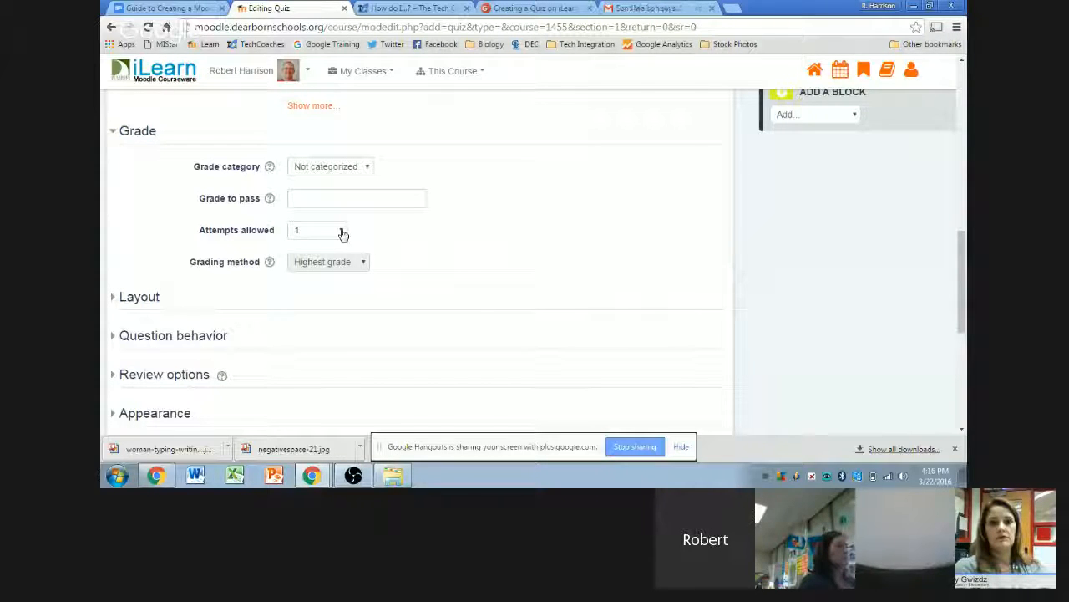
- Set Attempts allowed to Unlimited and collapse the Grade section
left_click(343, 234)
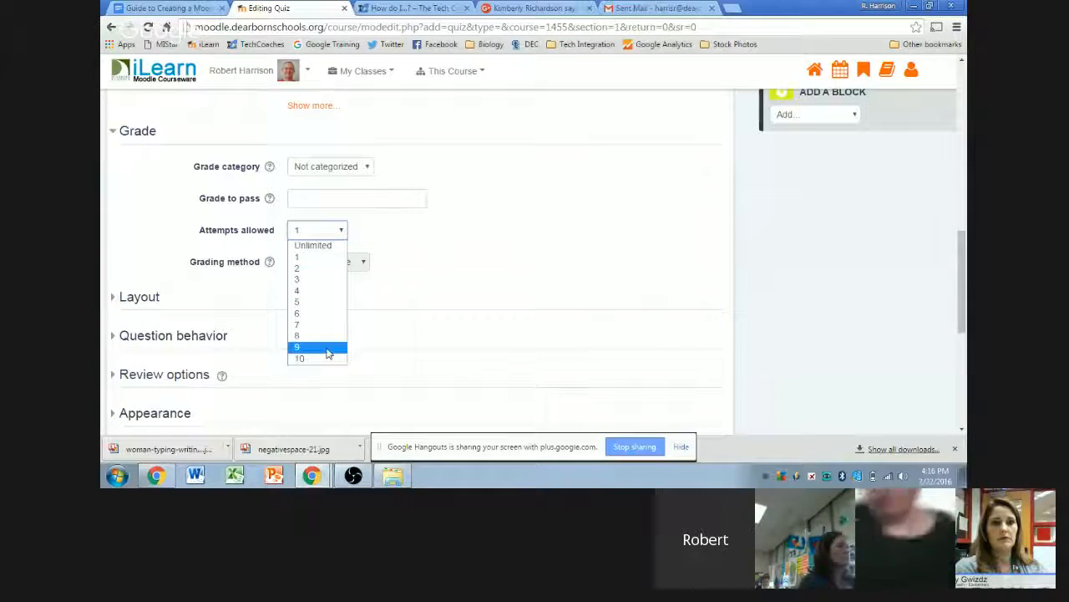
left_click(313, 245)
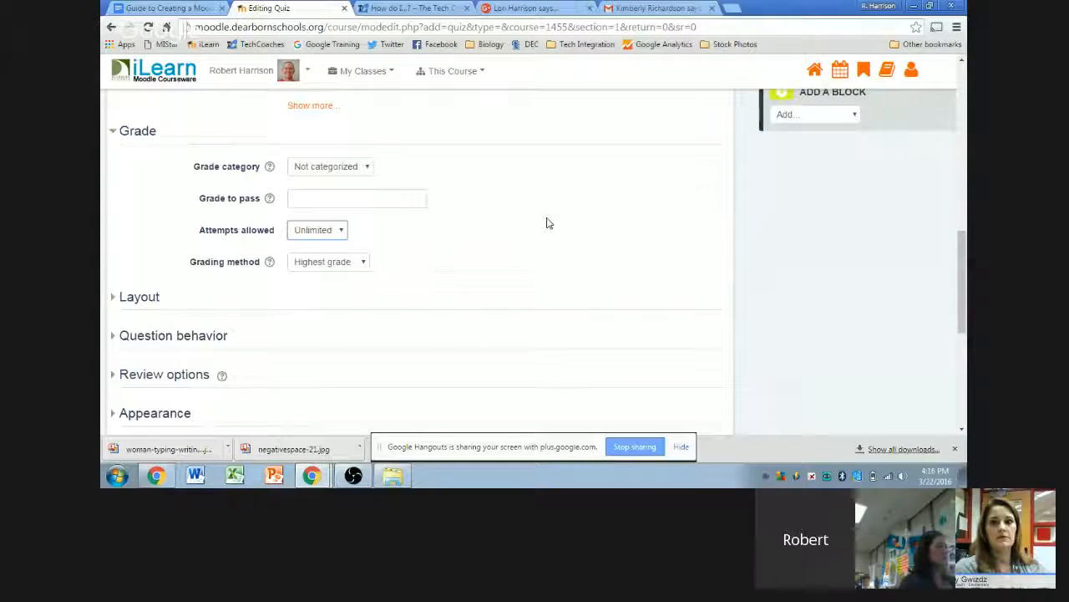
scroll(515, 267, "up", 4)
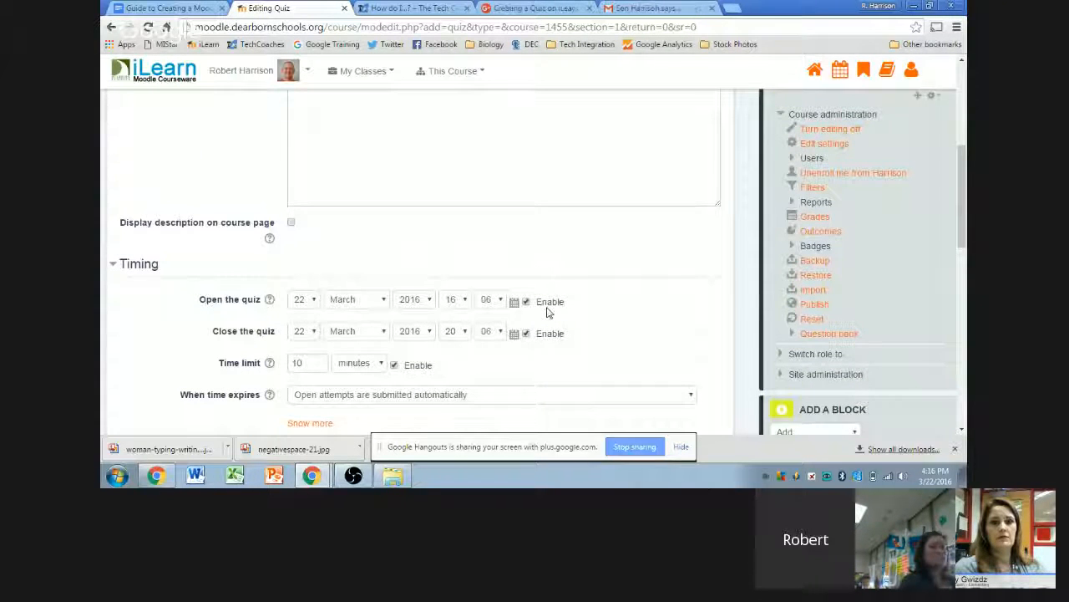
scroll(548, 311, "down", 5)
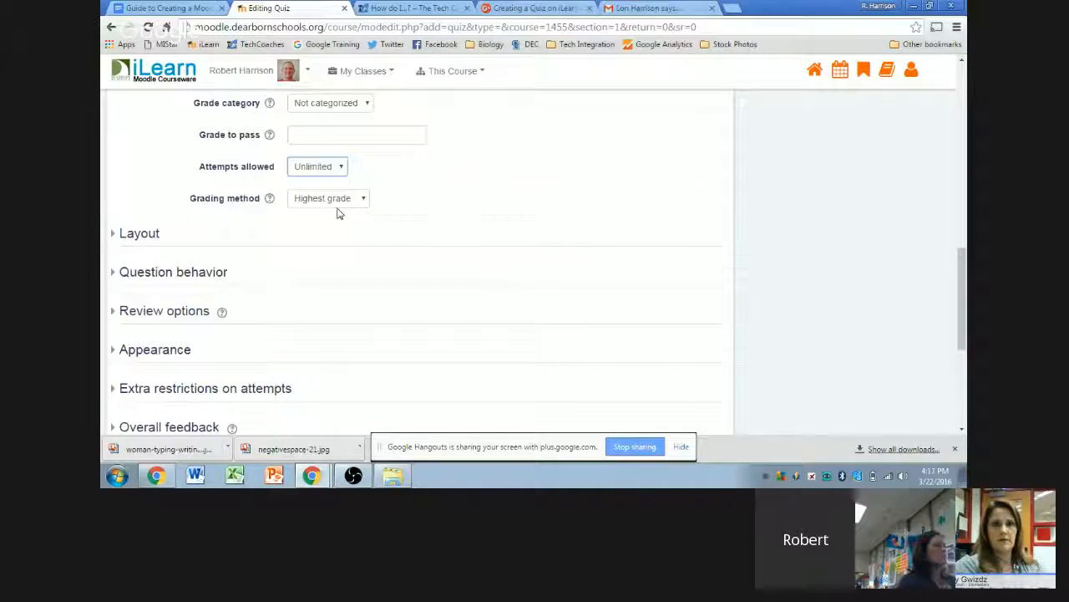
left_click(467, 200)
scroll(499, 212, "up", 1)
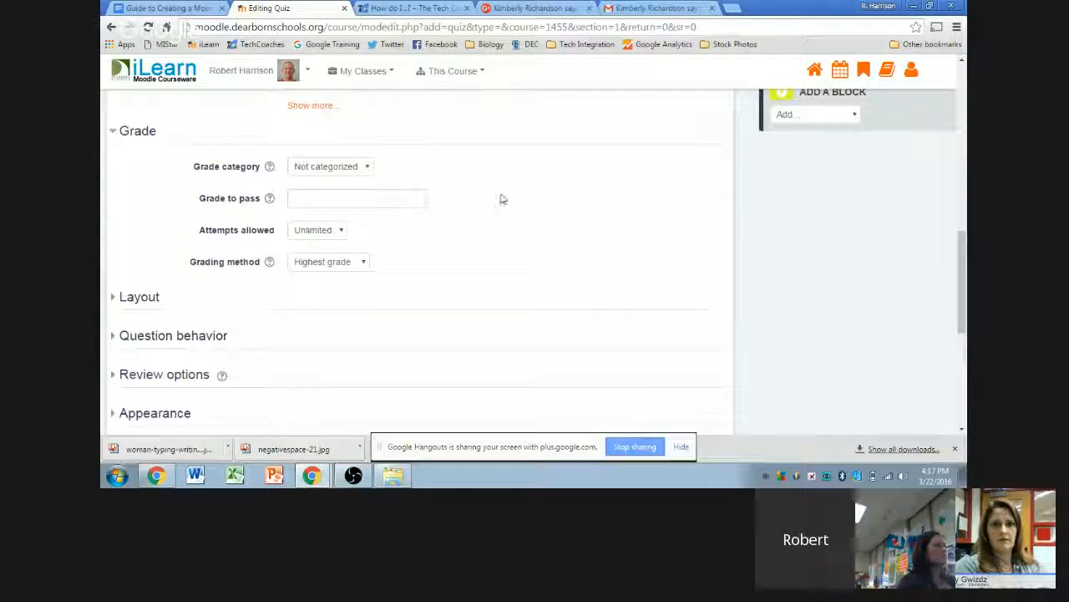
left_click(137, 142)
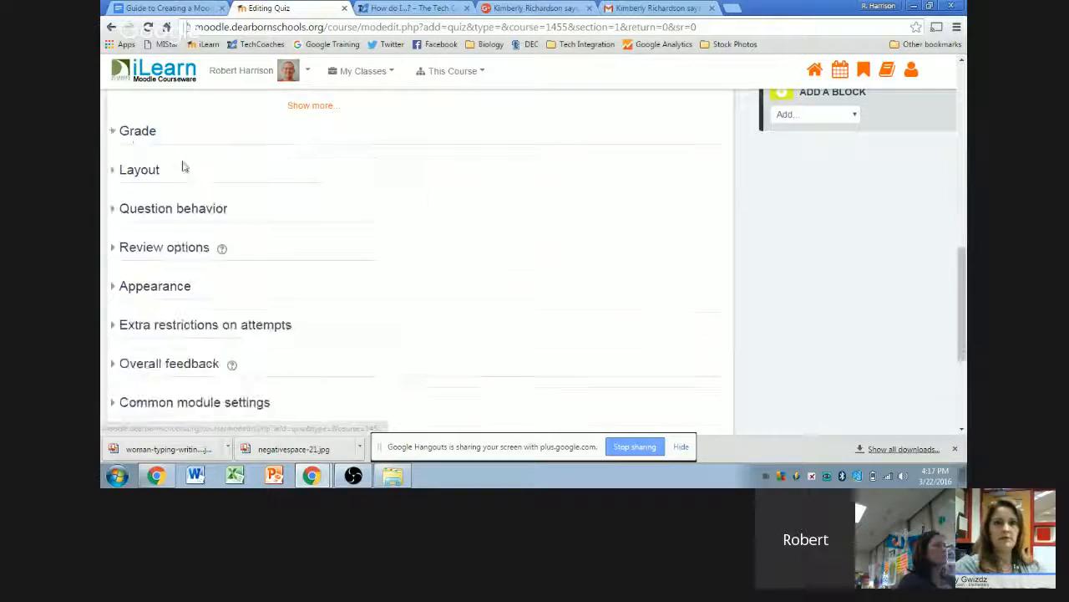
- In the Layout settings, set New page to Every 2 questions
left_click(133, 175)
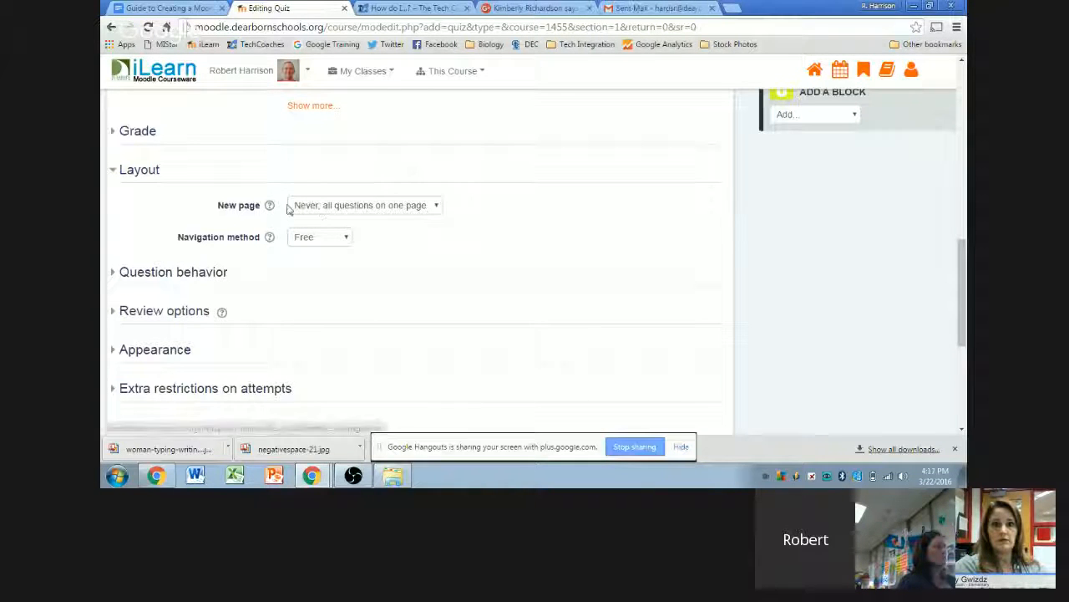
left_click(436, 207)
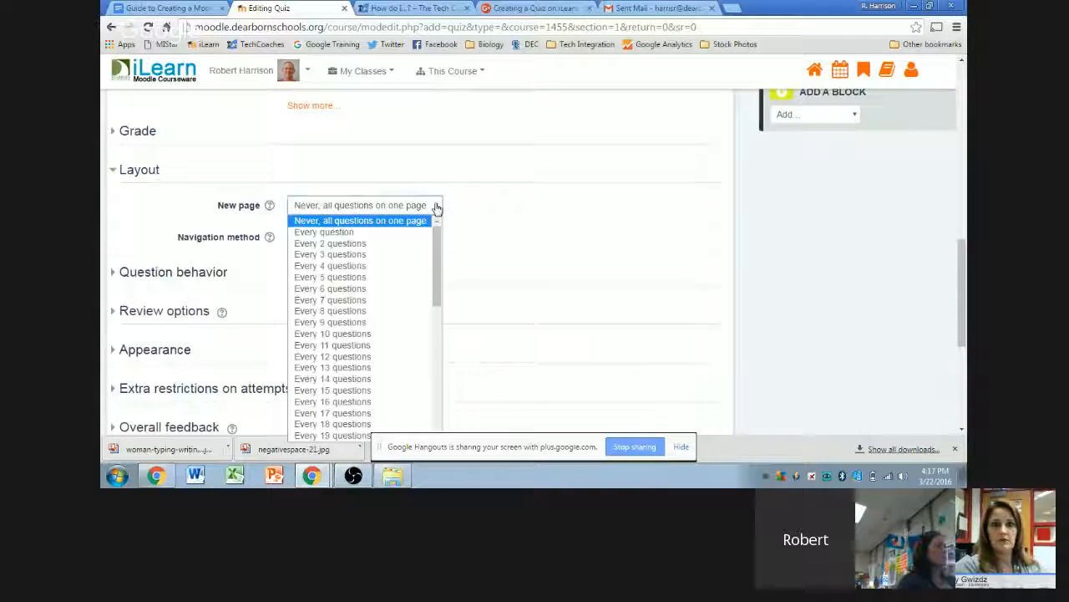
left_click(392, 221)
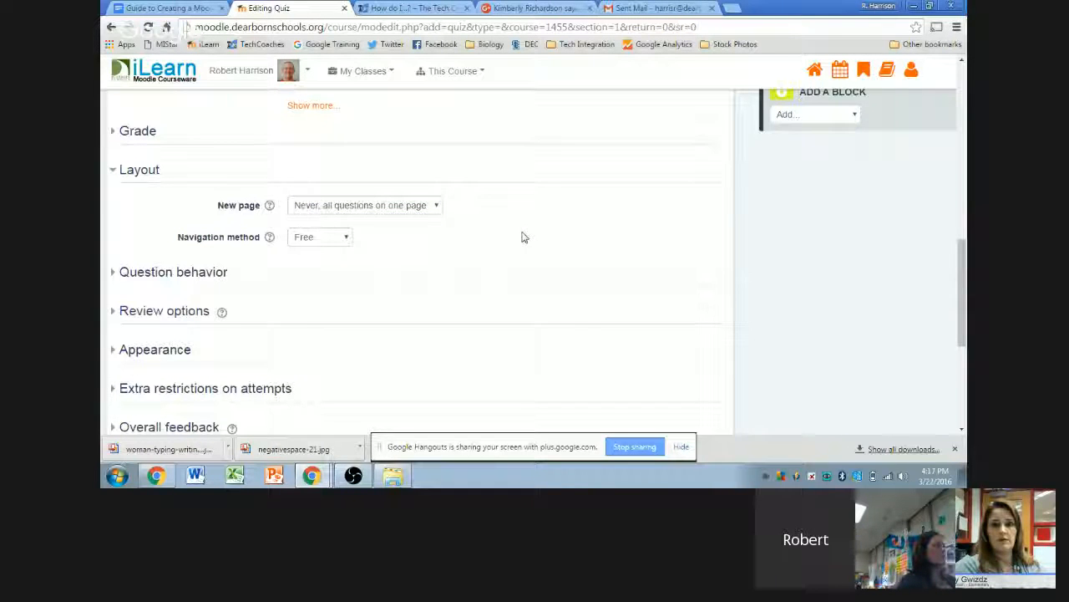
left_click(438, 206)
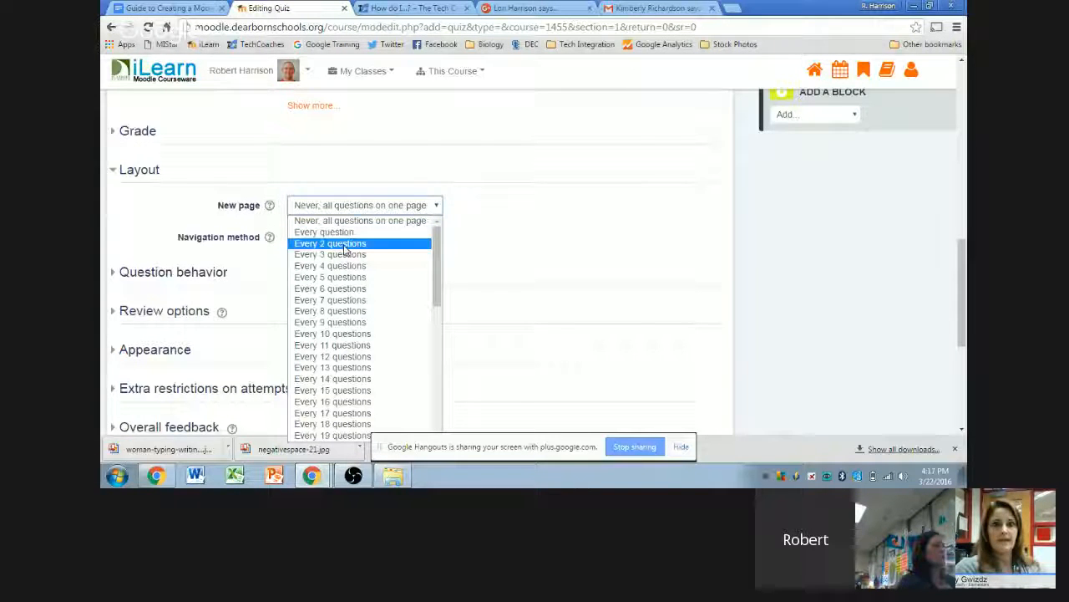
left_click(345, 244)
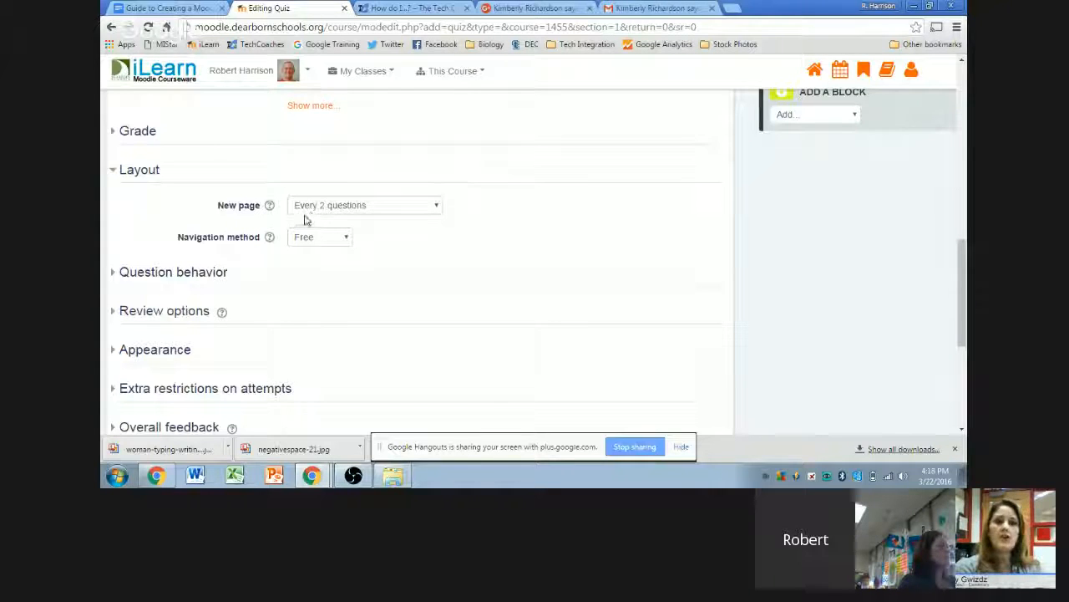
mouse_move(312, 476)
left_click(313, 444)
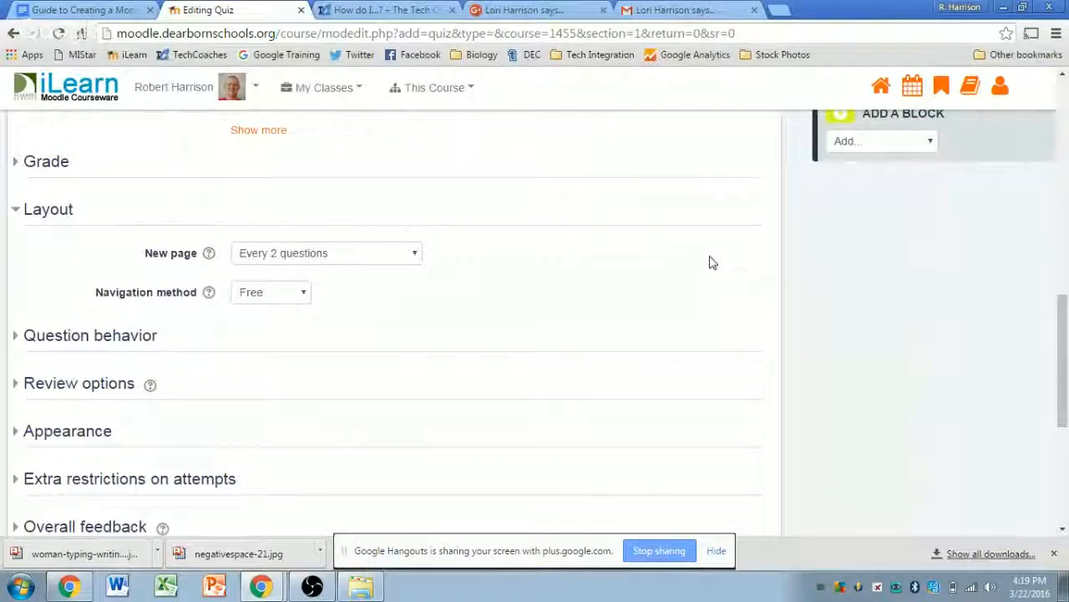
scroll(708, 260, "down", 1)
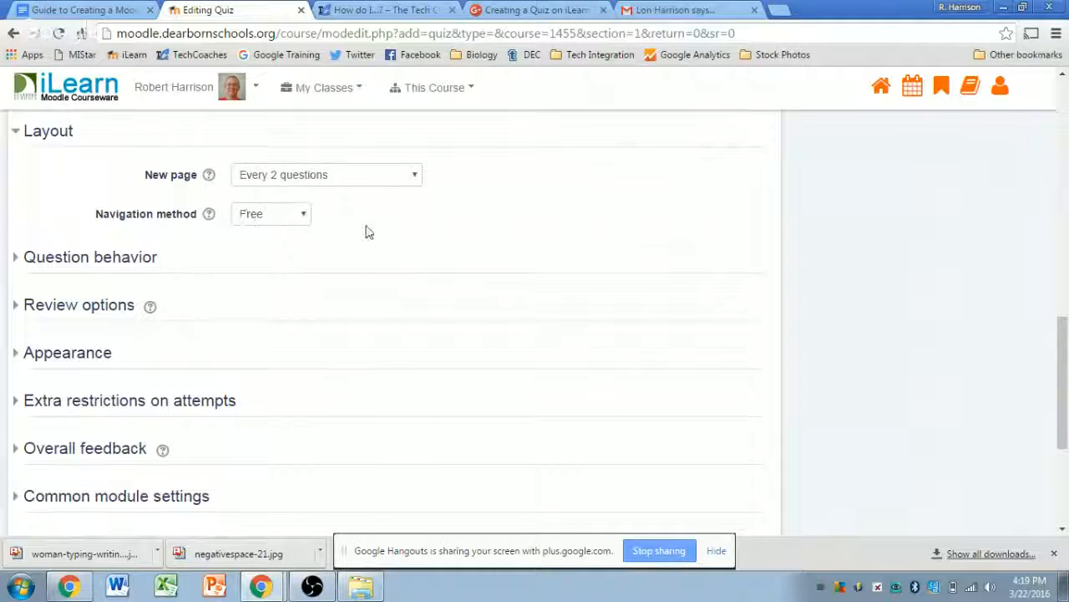
left_click(300, 217)
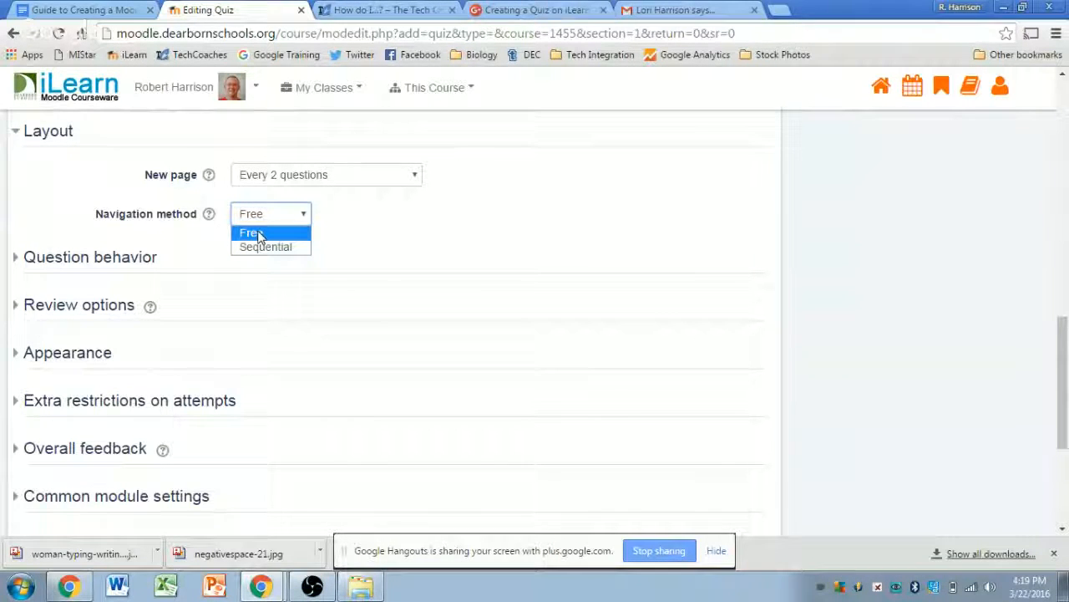
left_click(251, 233)
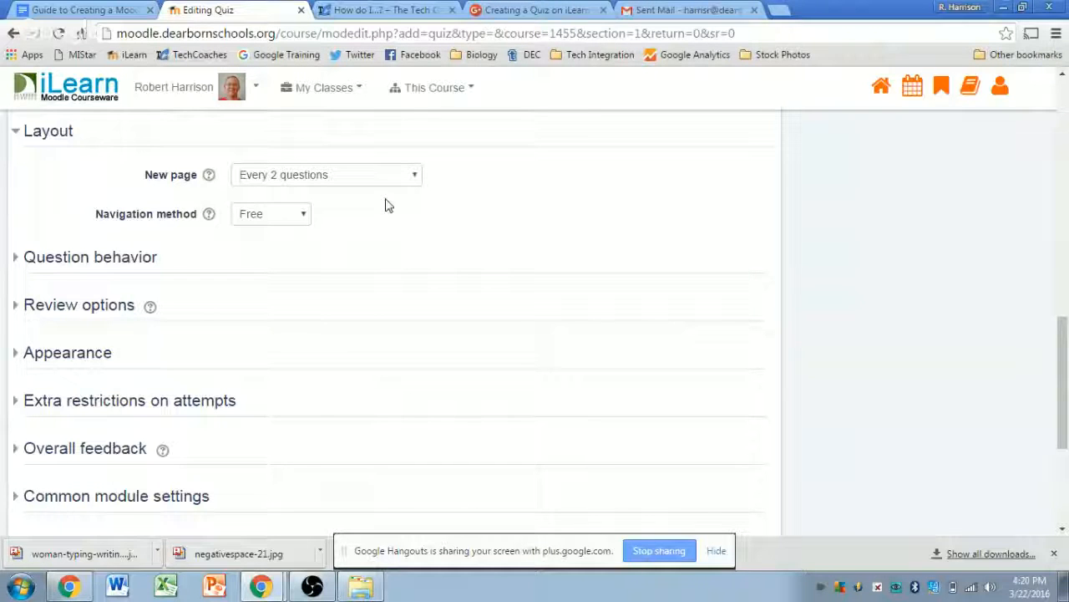
- Expand Question behavior, keep Shuffle within questions at Yes, and view the How questions behave choices
left_click(65, 255)
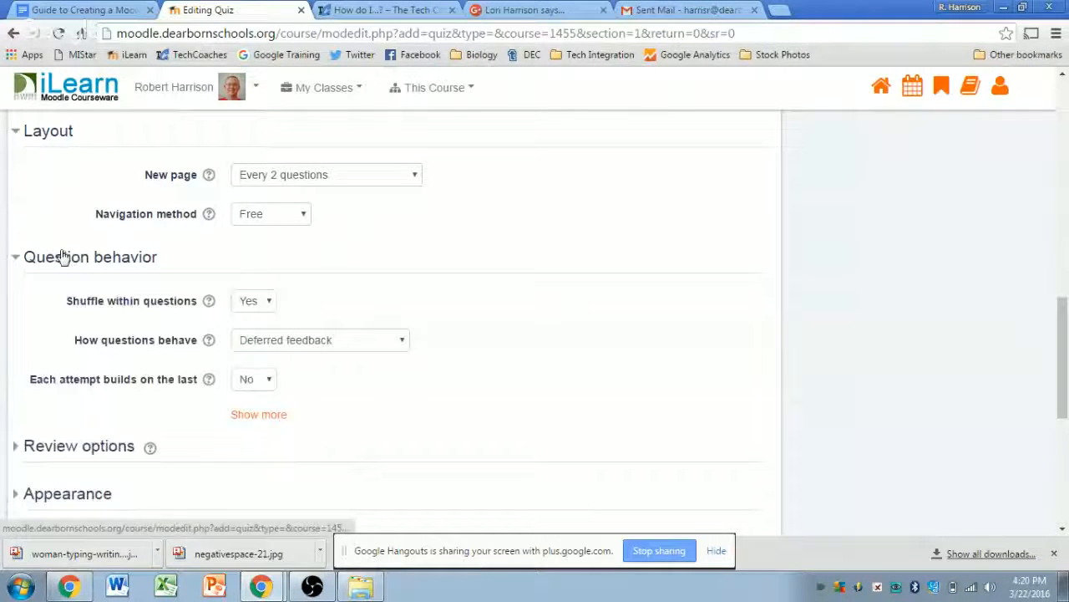
scroll(551, 200, "down", 1)
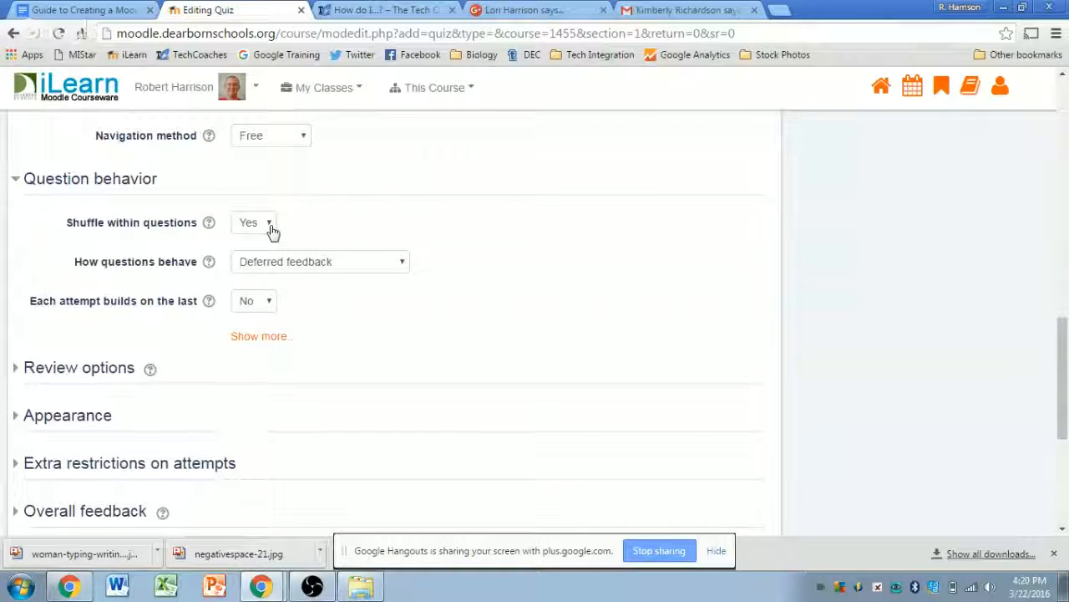
left_click(269, 226)
left_click(269, 229)
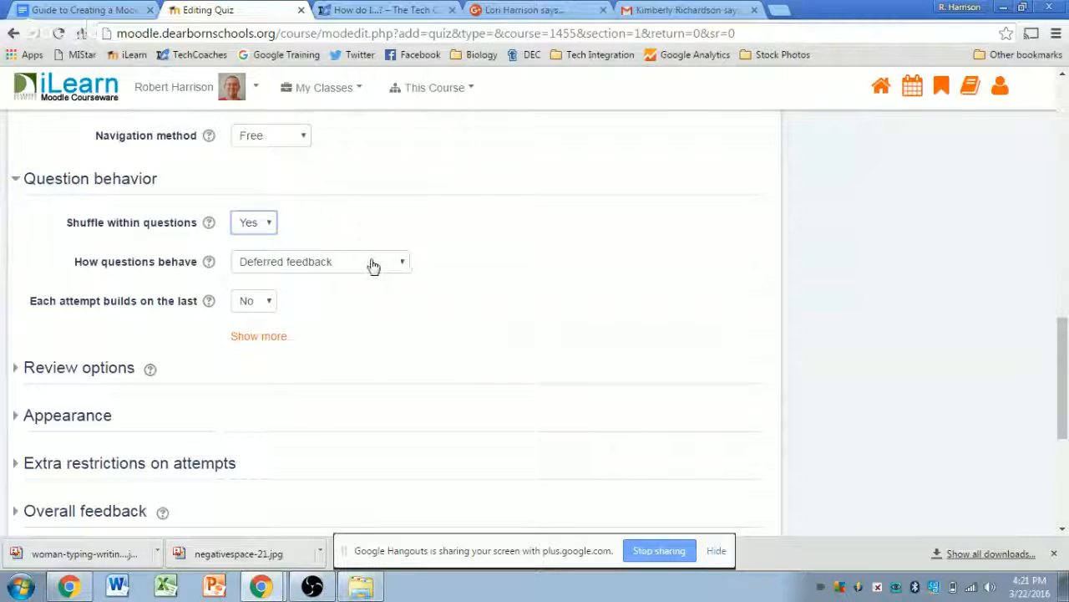
left_click(373, 264)
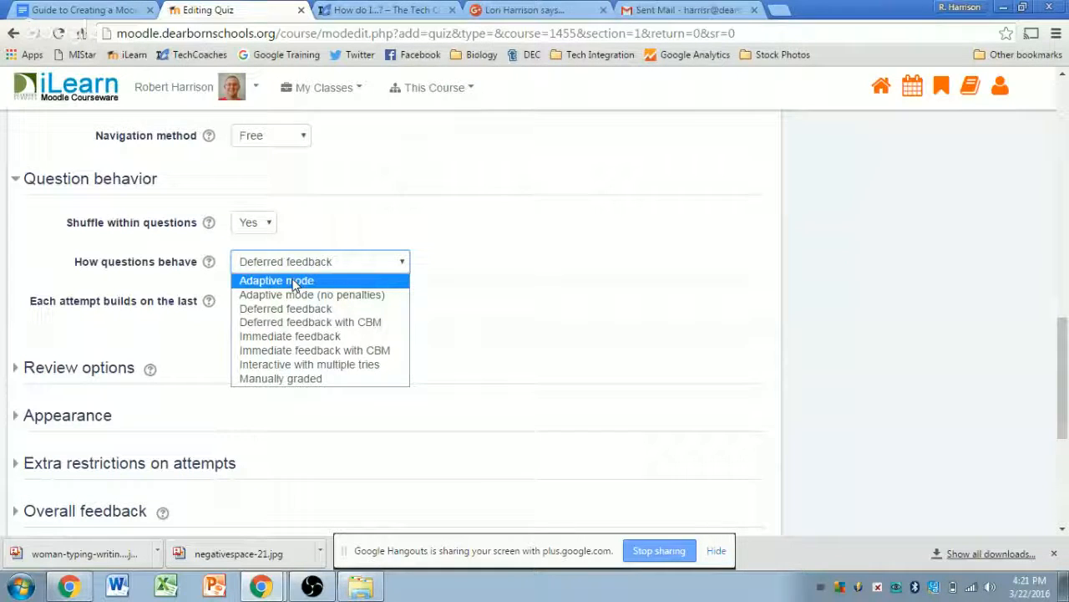
- Try Immediate feedback, then settle How questions behave on Adaptive mode
left_click(294, 281)
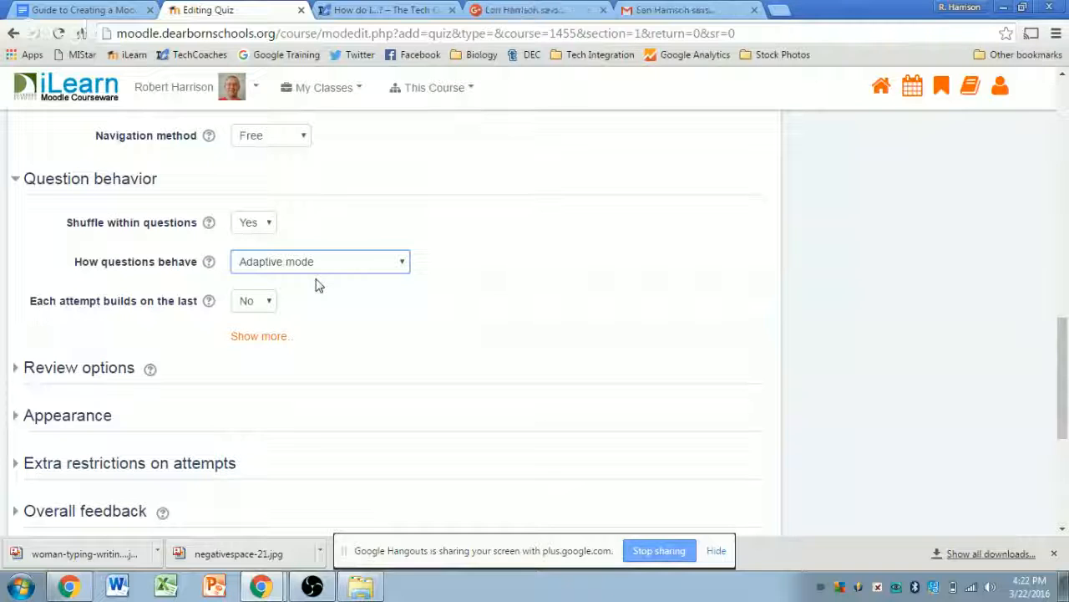
left_click(313, 269)
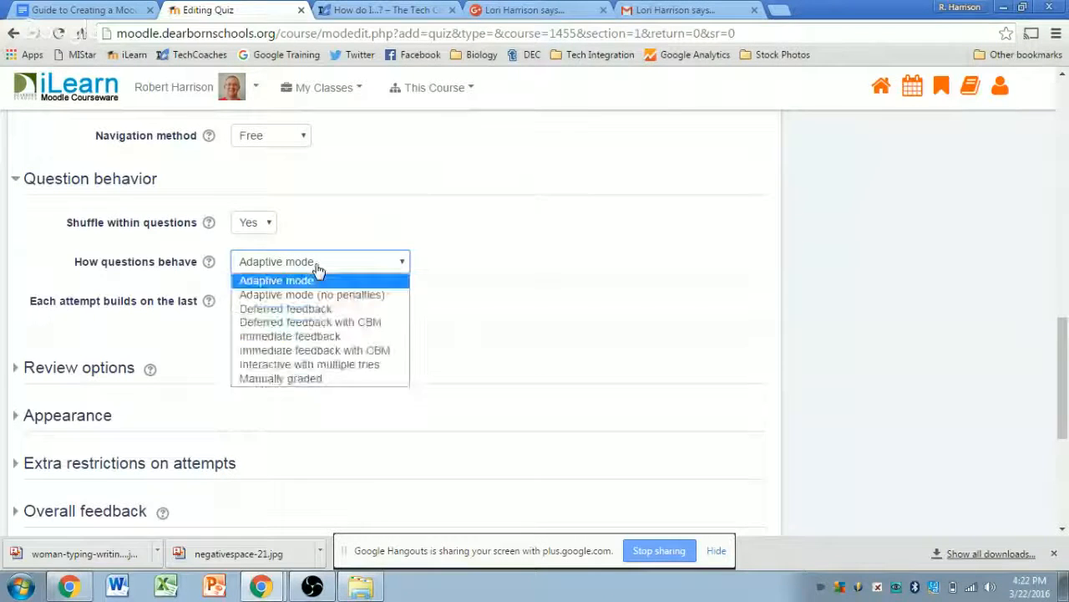
left_click(324, 337)
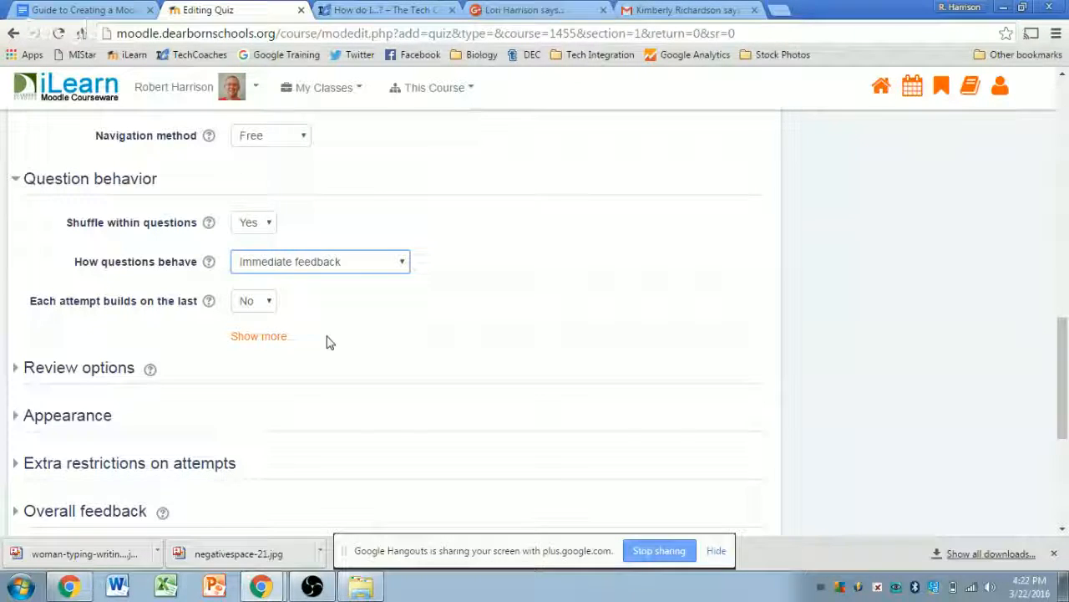
left_click(337, 262)
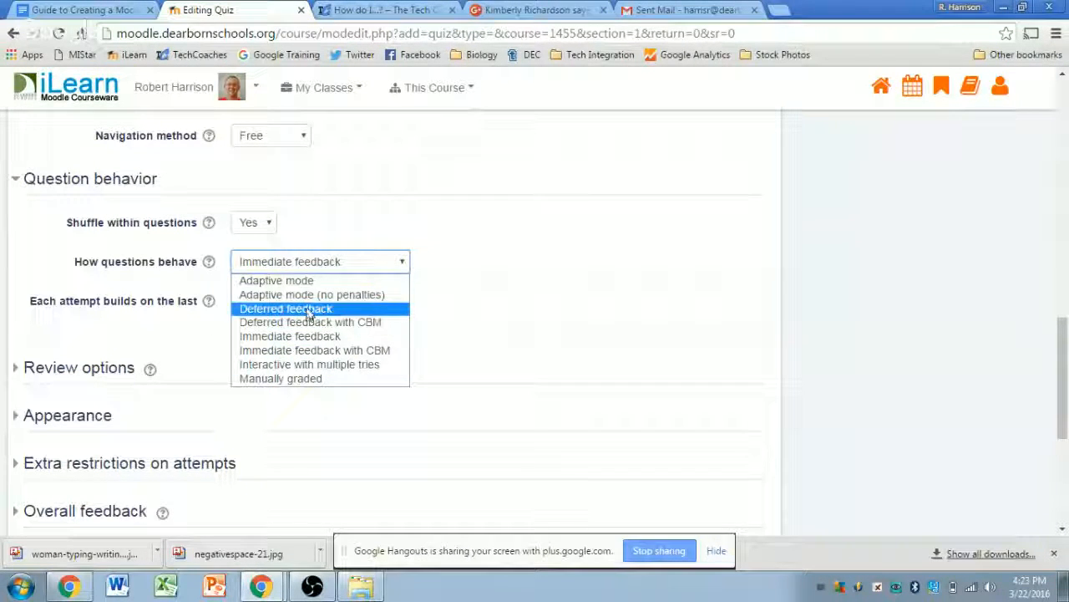
left_click(283, 280)
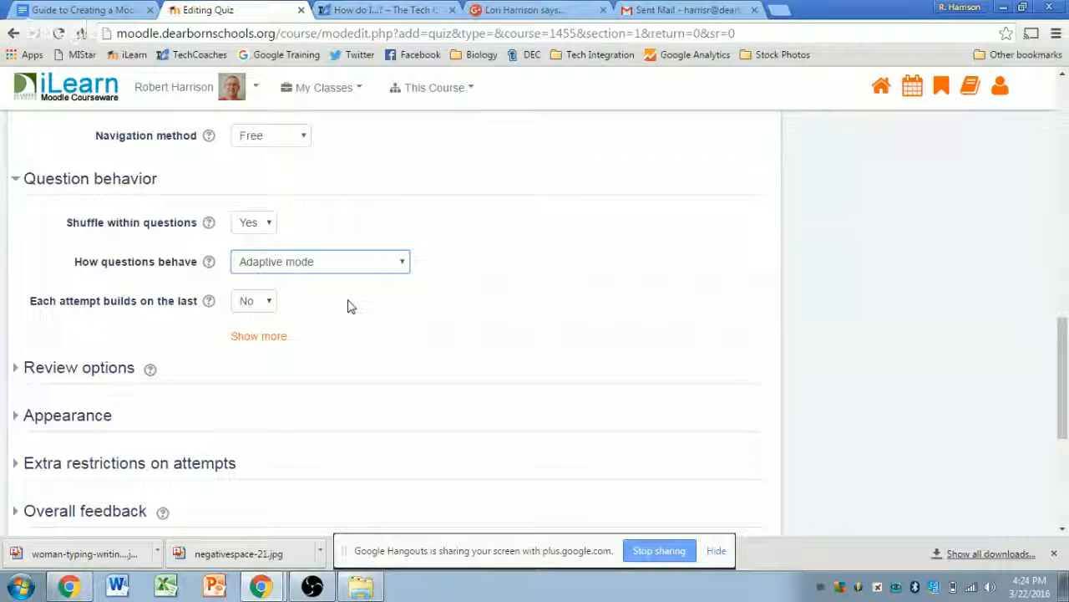
left_click(351, 307)
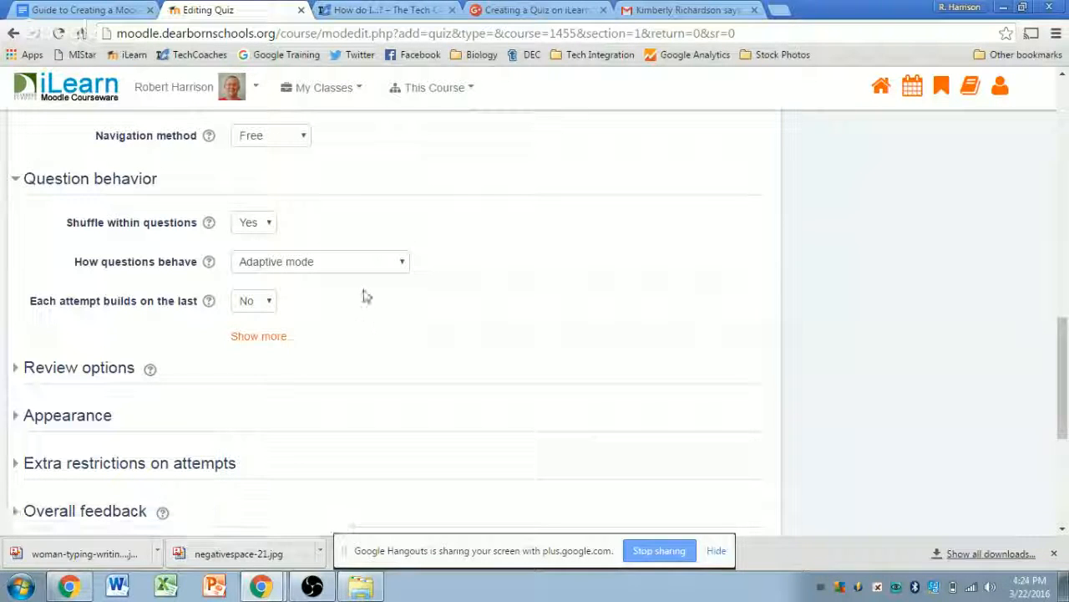
scroll(368, 296, "down", 2)
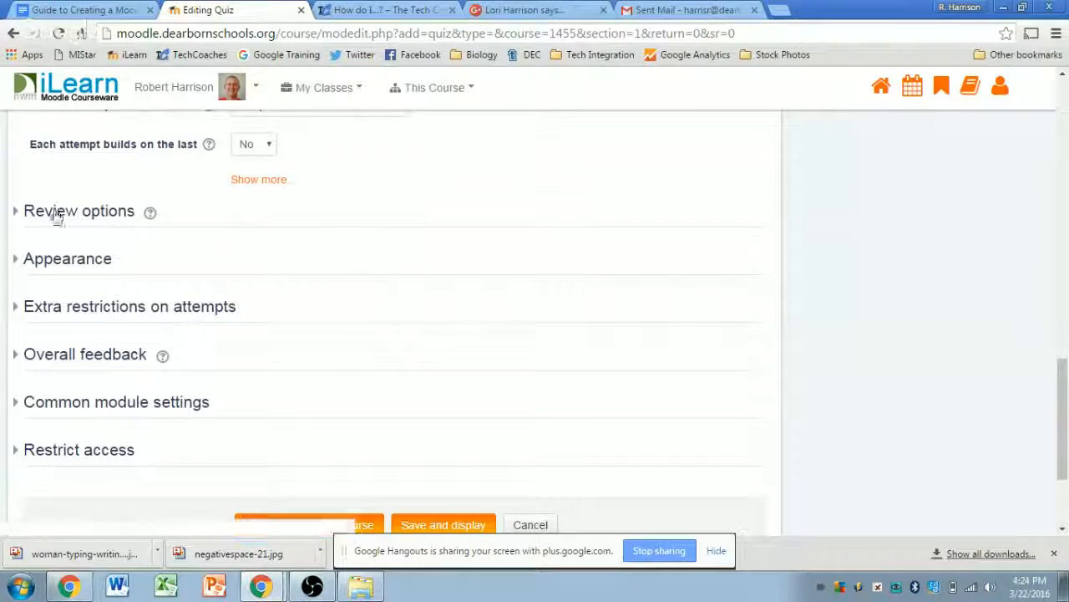
- Expand the Review options section and look through its during/after-attempt checkboxes
left_click(52, 216)
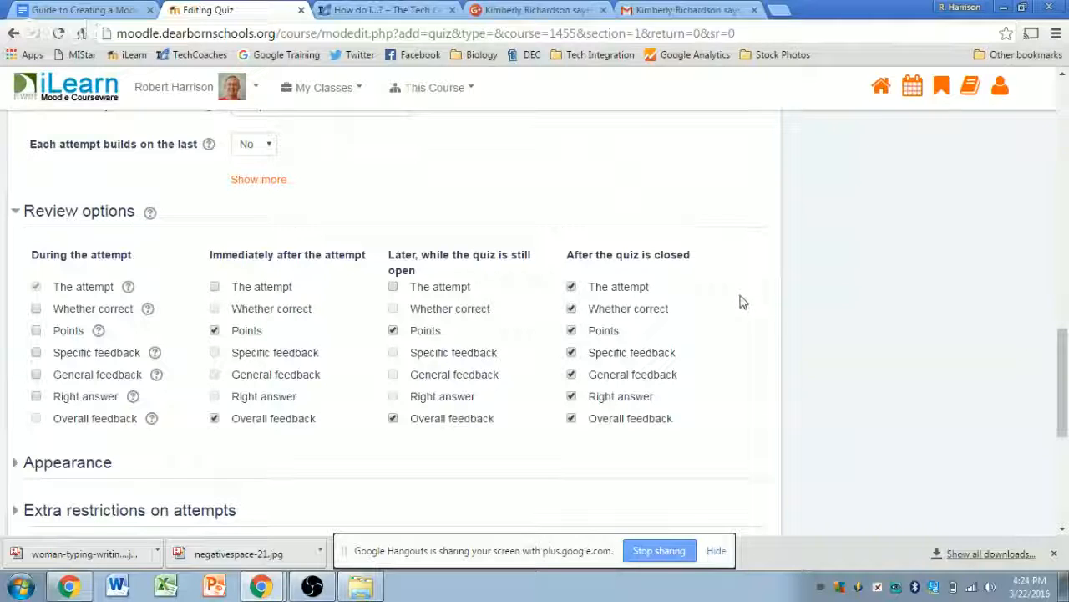
scroll(747, 301, "down", 1)
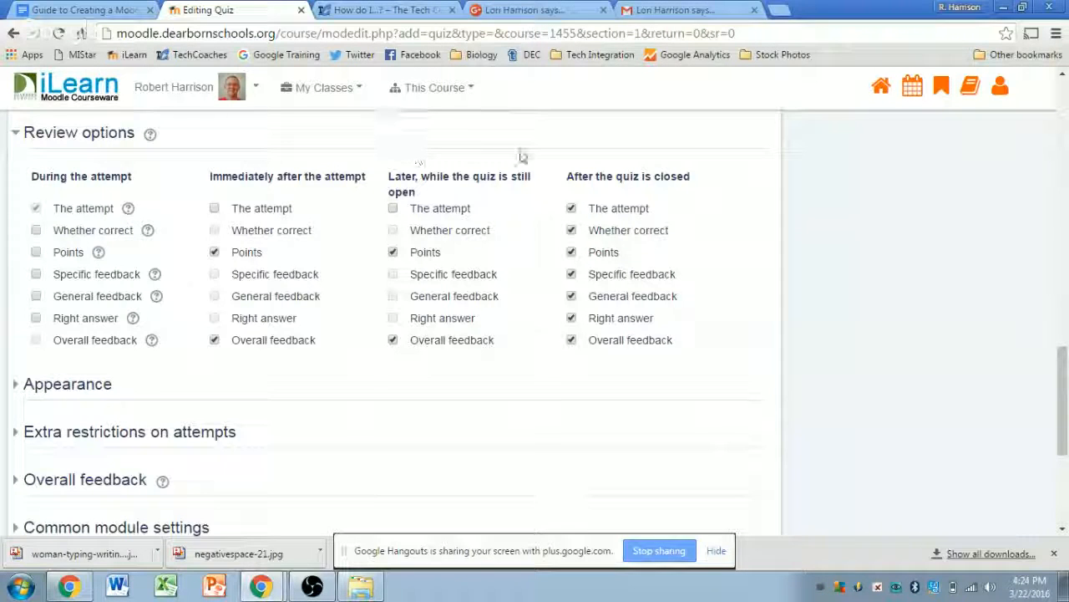
scroll(520, 208, "up", 8)
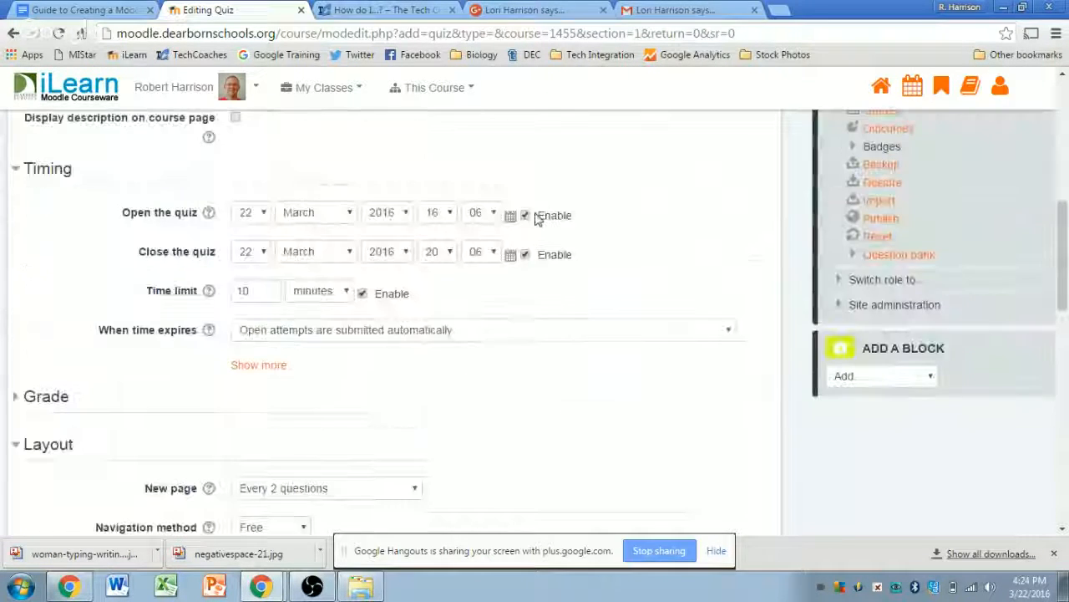
scroll(556, 266, "down", 8)
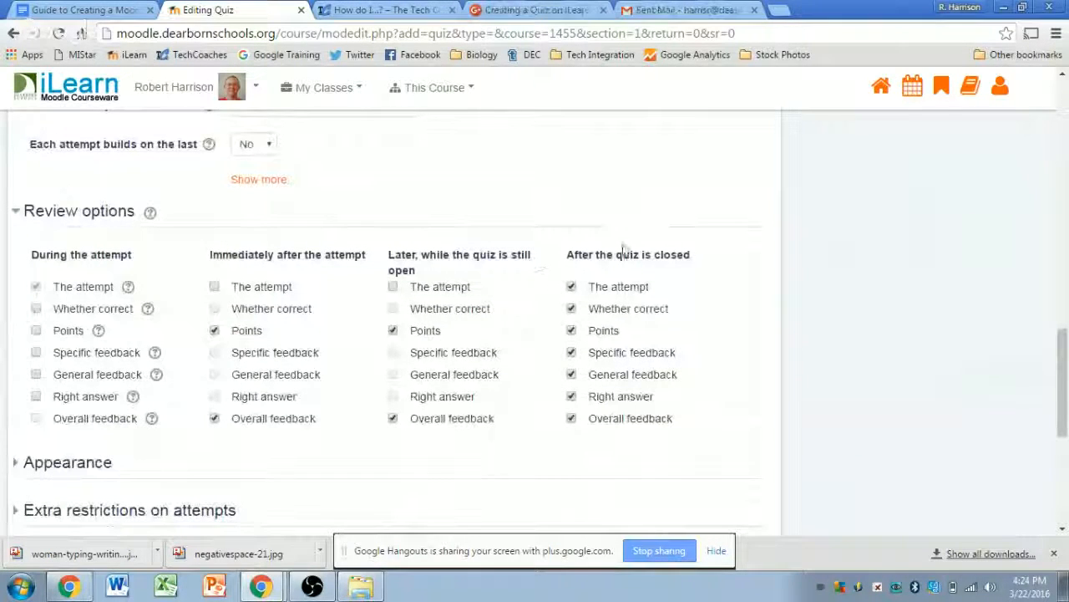
scroll(682, 306, "up", 3)
scroll(697, 358, "down", 2)
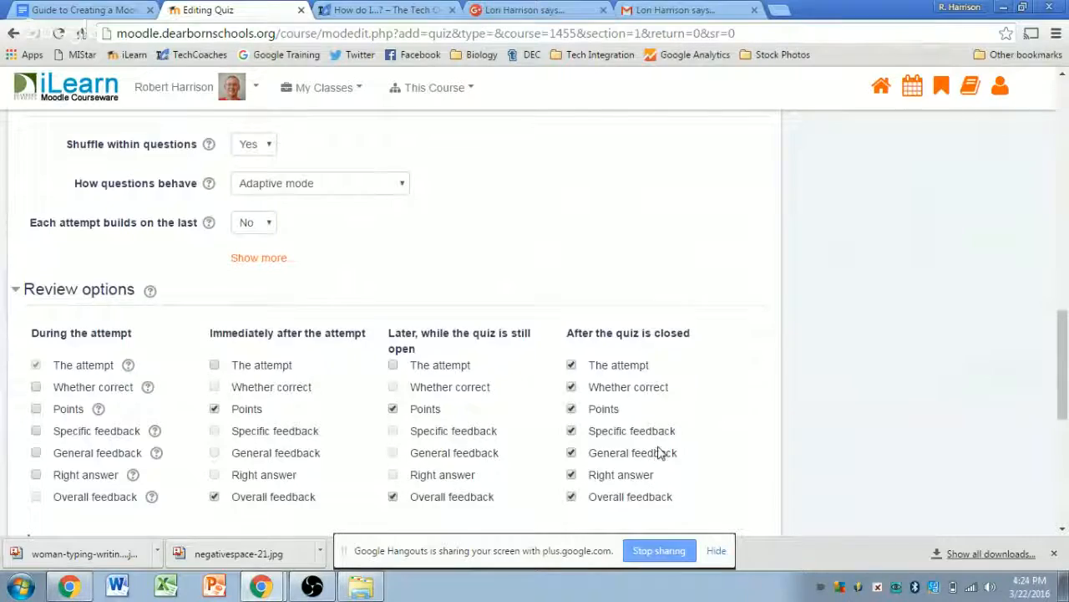
scroll(661, 448, "up", 8)
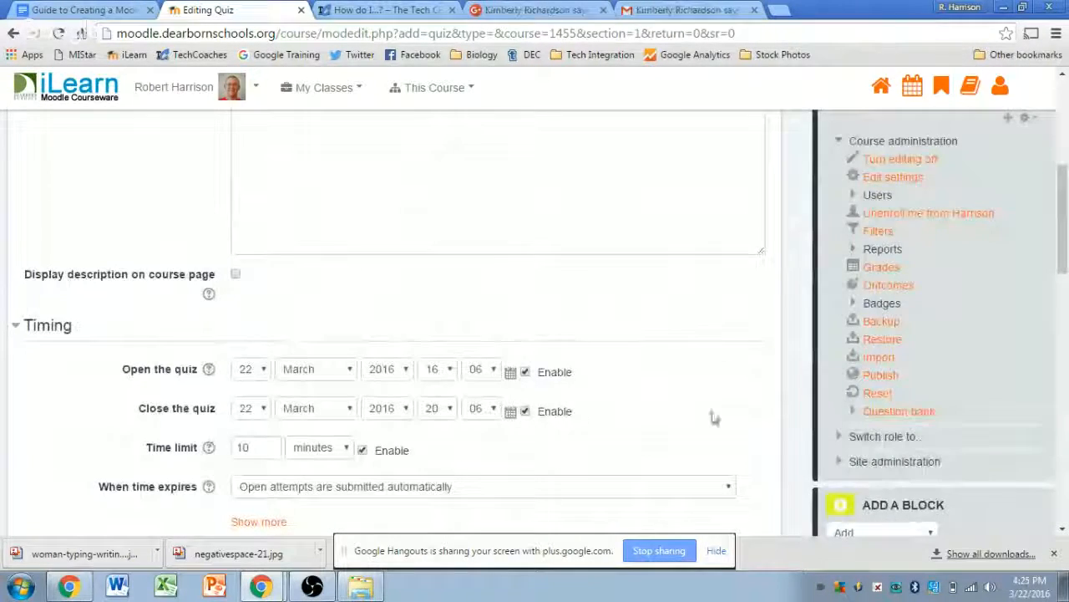
scroll(711, 418, "down", 5)
scroll(714, 381, "down", 5)
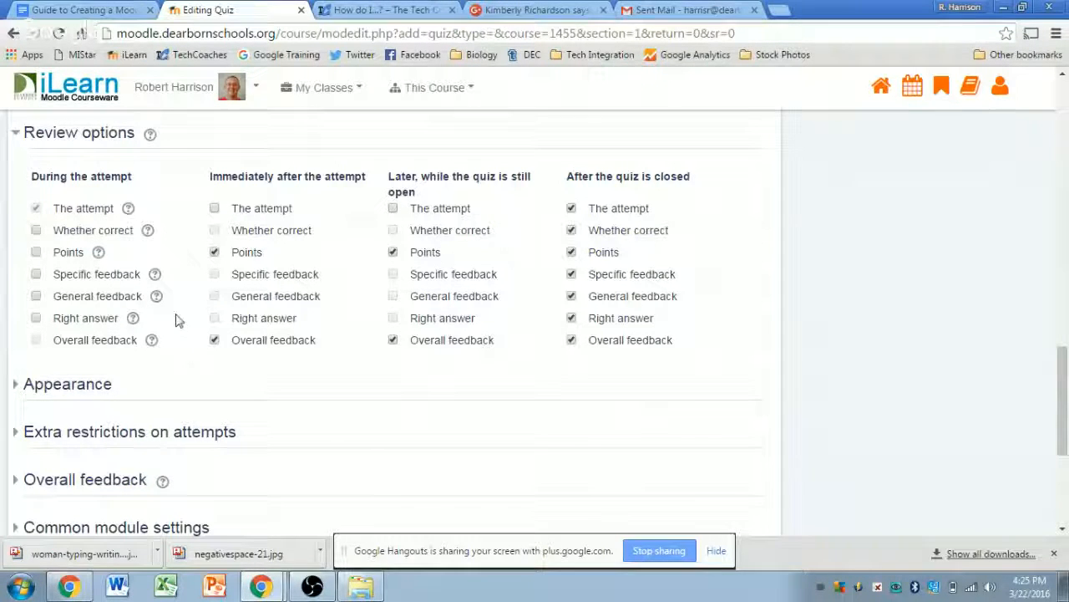
- Switch to the Google Hangouts window and return to the quiz settings page
mouse_move(261, 585)
left_click(276, 548)
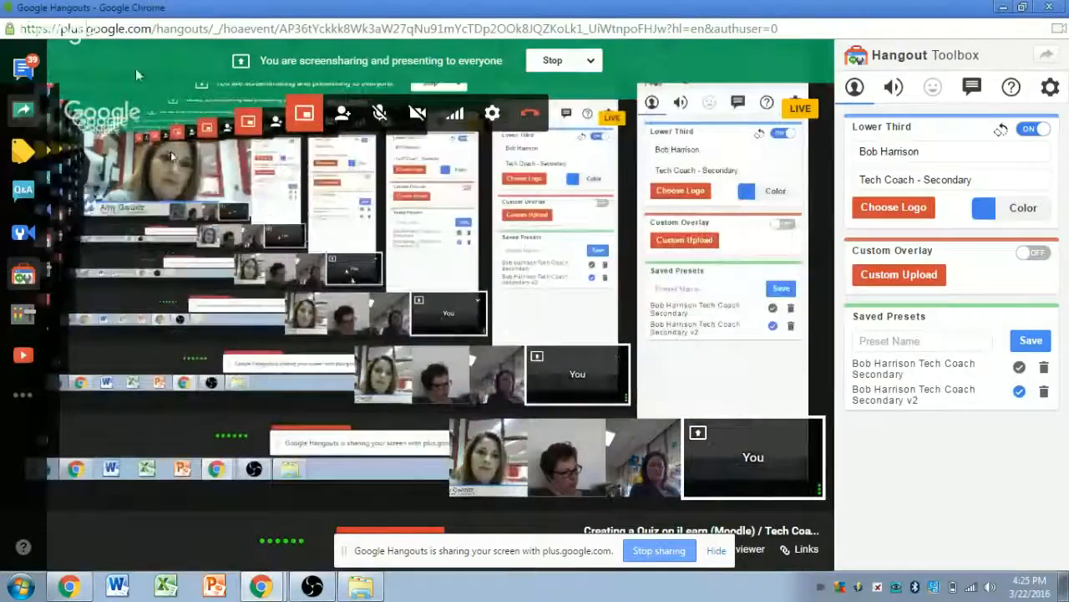
key("alt+Tab")
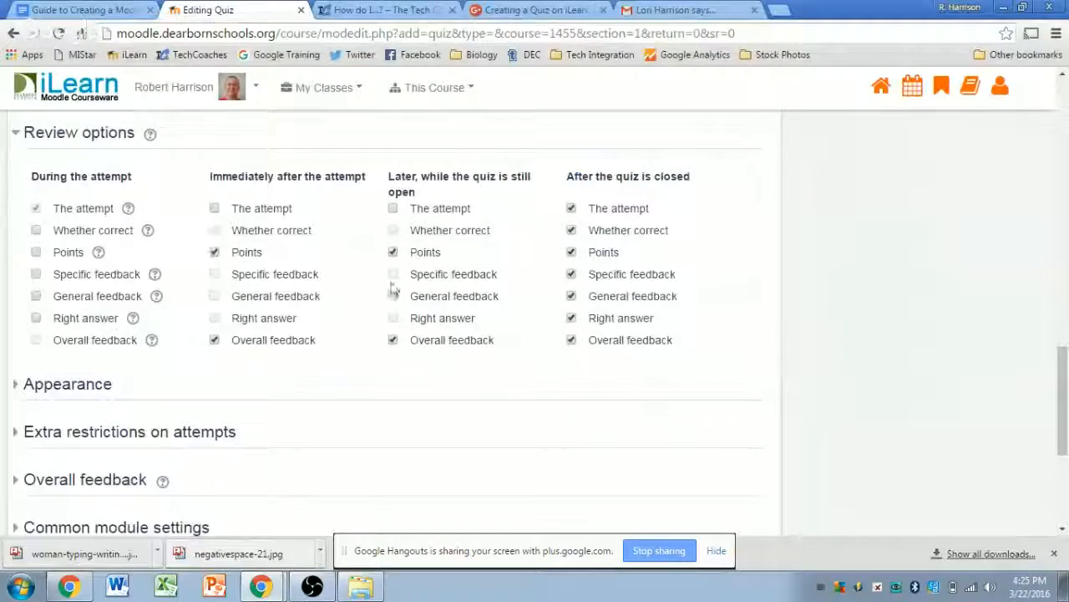
- Tick 'Whether correct' and 'Points' under During the attempt
scroll(393, 288, "up", 3)
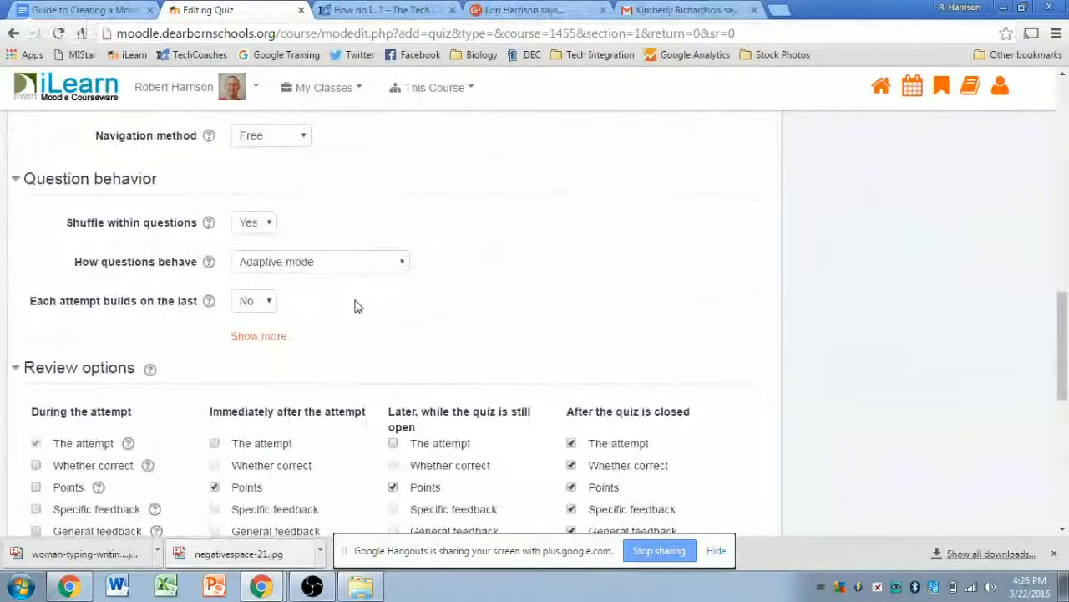
scroll(351, 313, "down", 1)
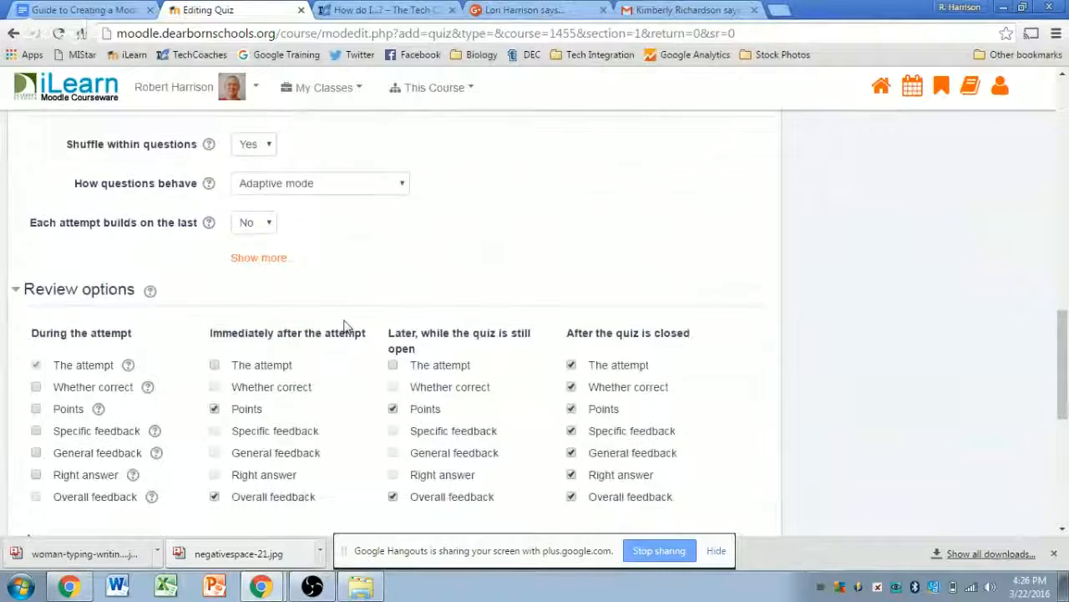
scroll(347, 322, "down", 1)
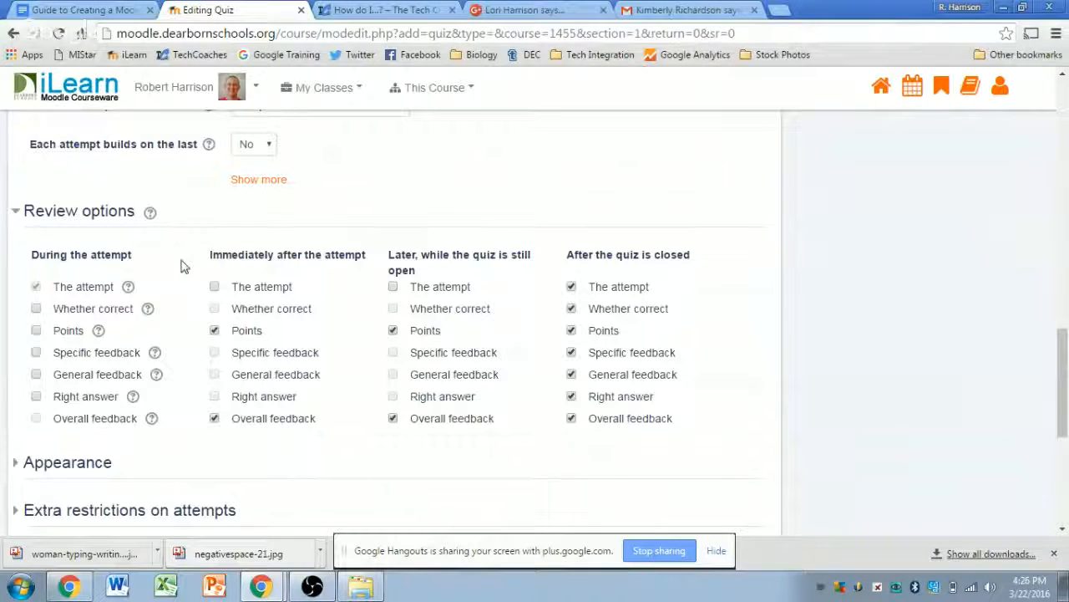
scroll(170, 269, "up", 2)
scroll(125, 284, "down", 2)
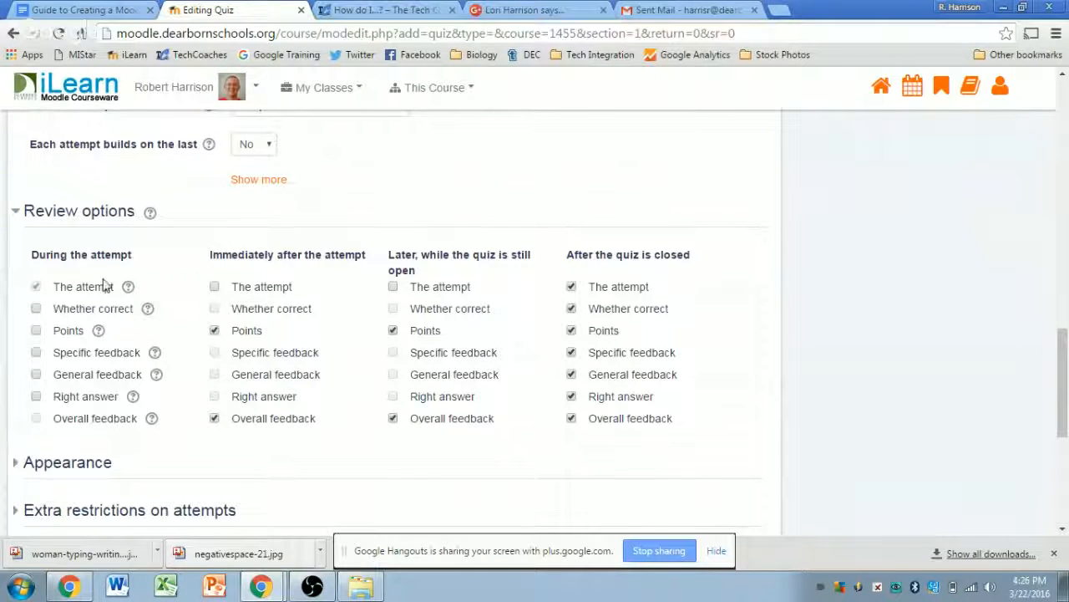
scroll(105, 284, "up", 2)
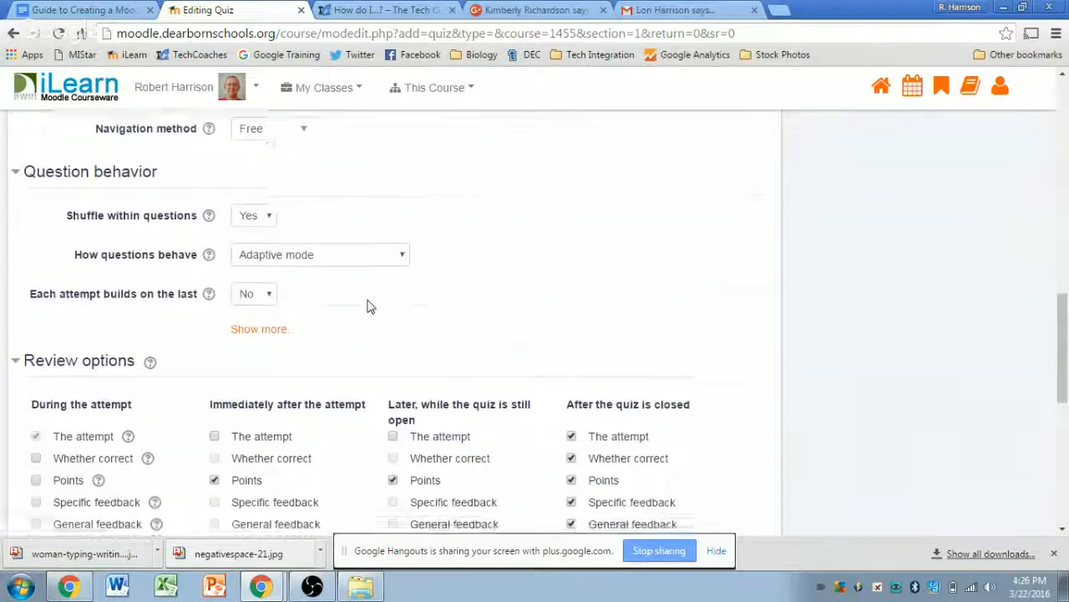
scroll(368, 306, "down", 1)
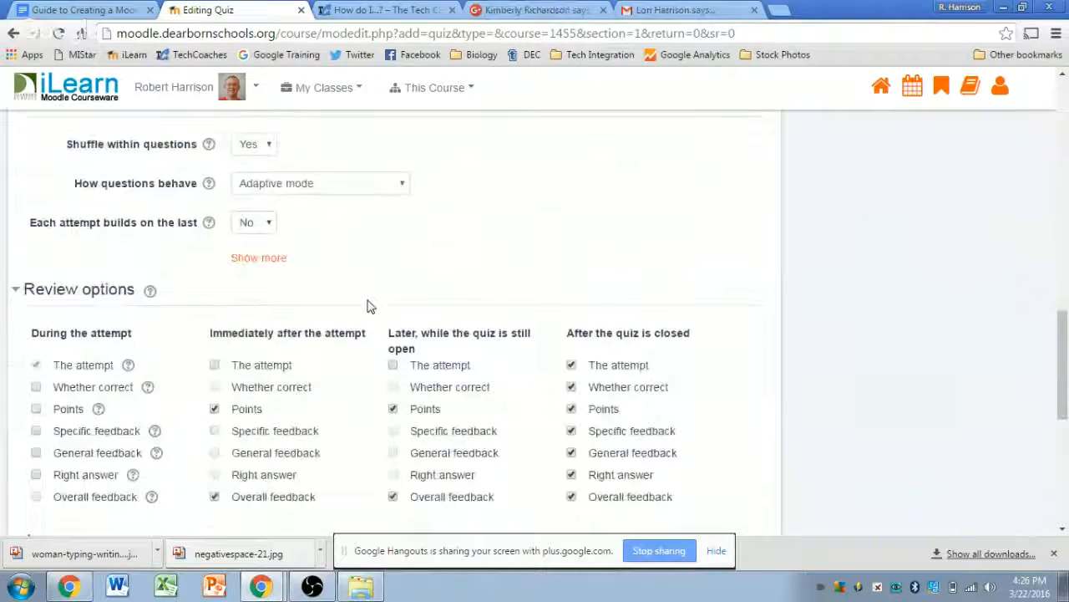
left_click(36, 388)
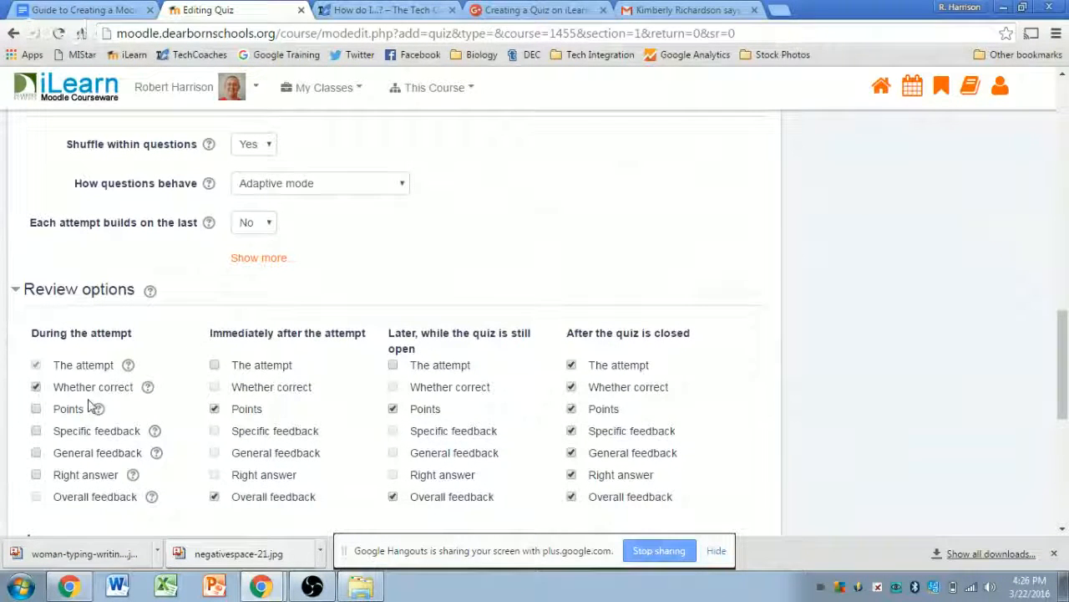
left_click(36, 409)
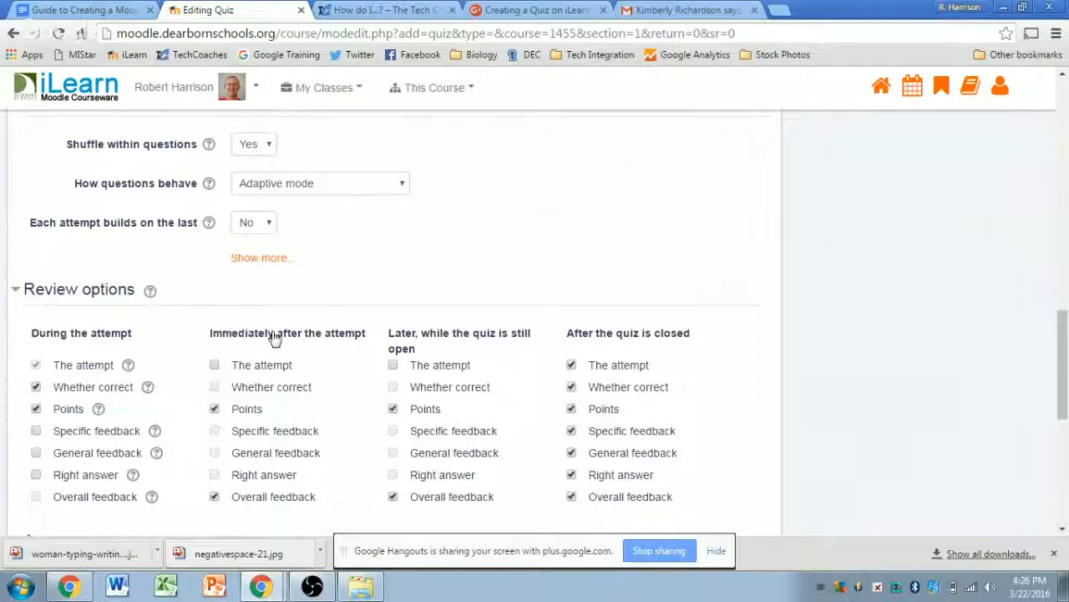
scroll(207, 356, "down", 1)
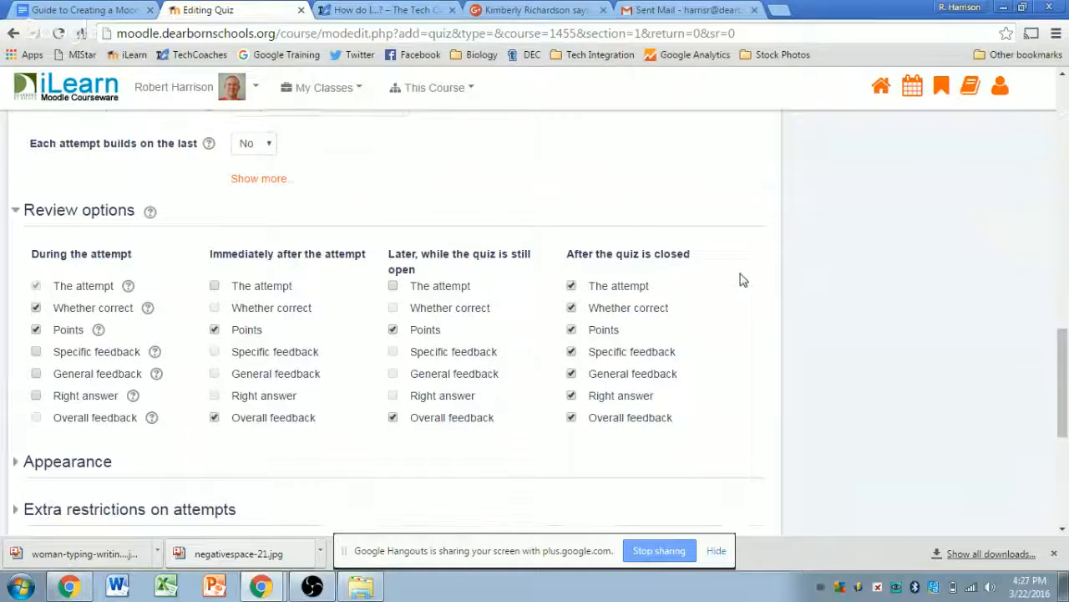
- Expand and collapse Appearance, then expand Extra restrictions on attempts
scroll(744, 284, "down", 3)
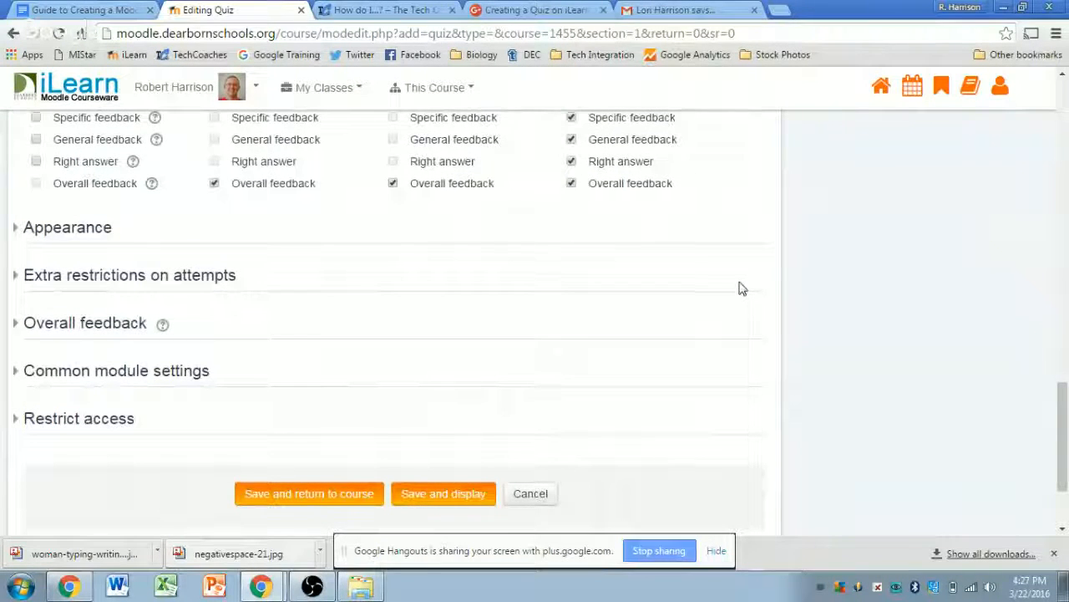
left_click(76, 227)
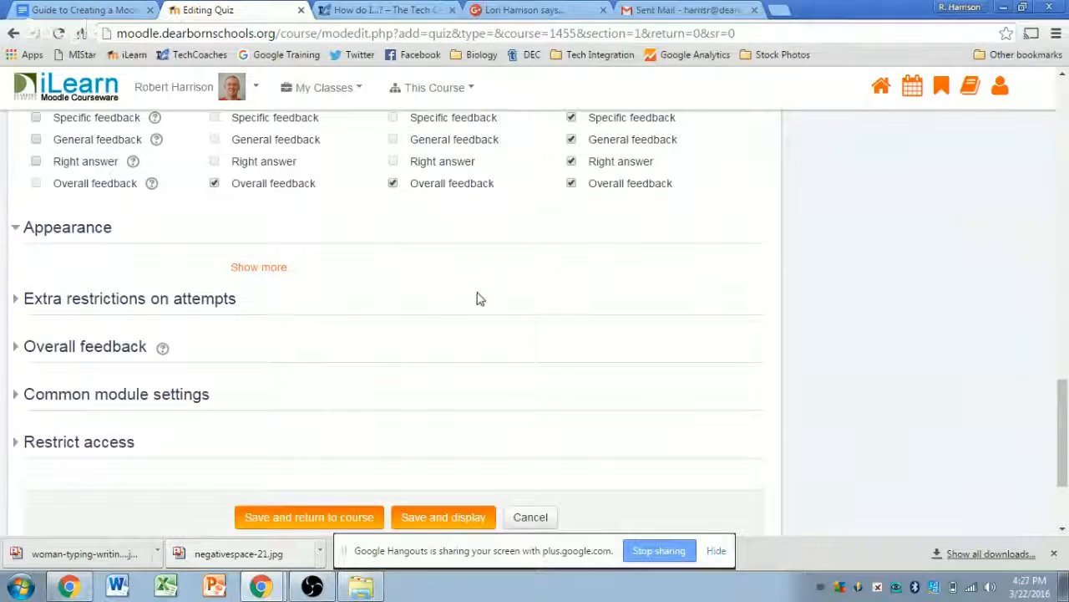
left_click(35, 232)
left_click(37, 278)
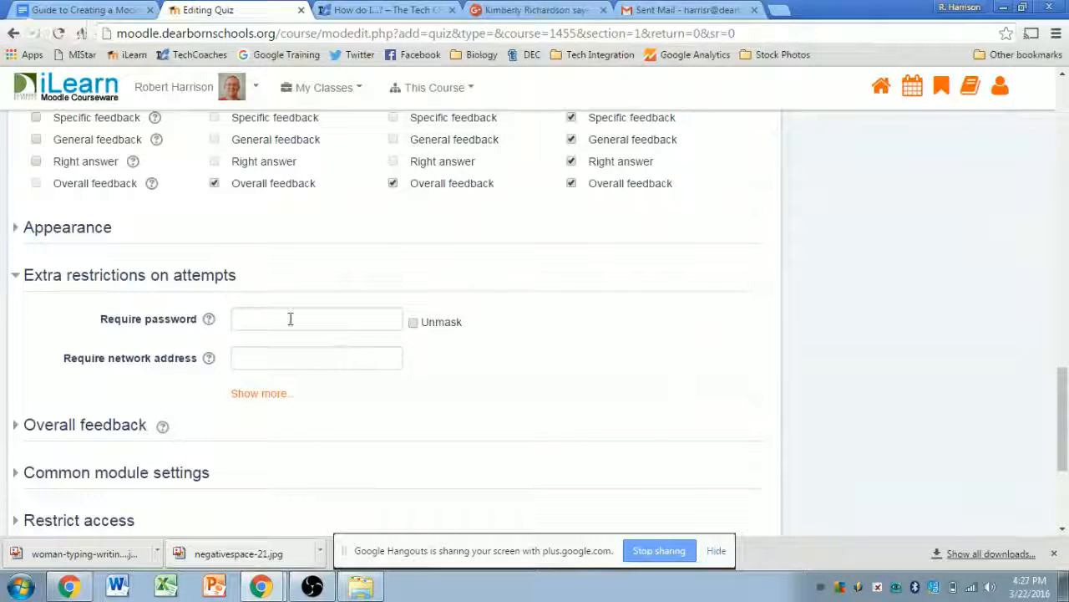
- Enter the quiz password under Require password, shown unmasked, leaving network address blank
left_click(413, 321)
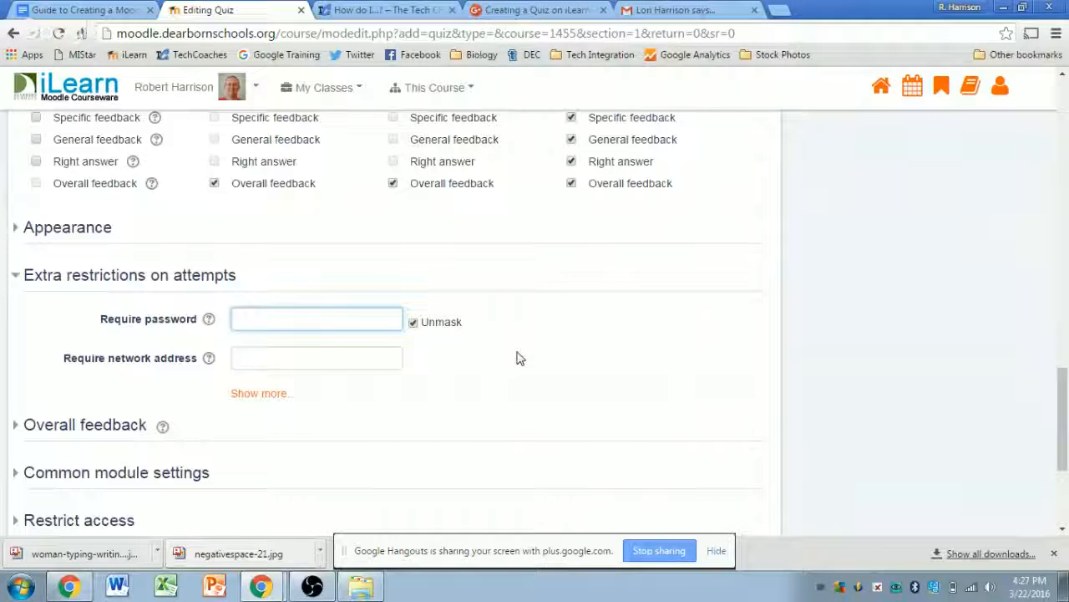
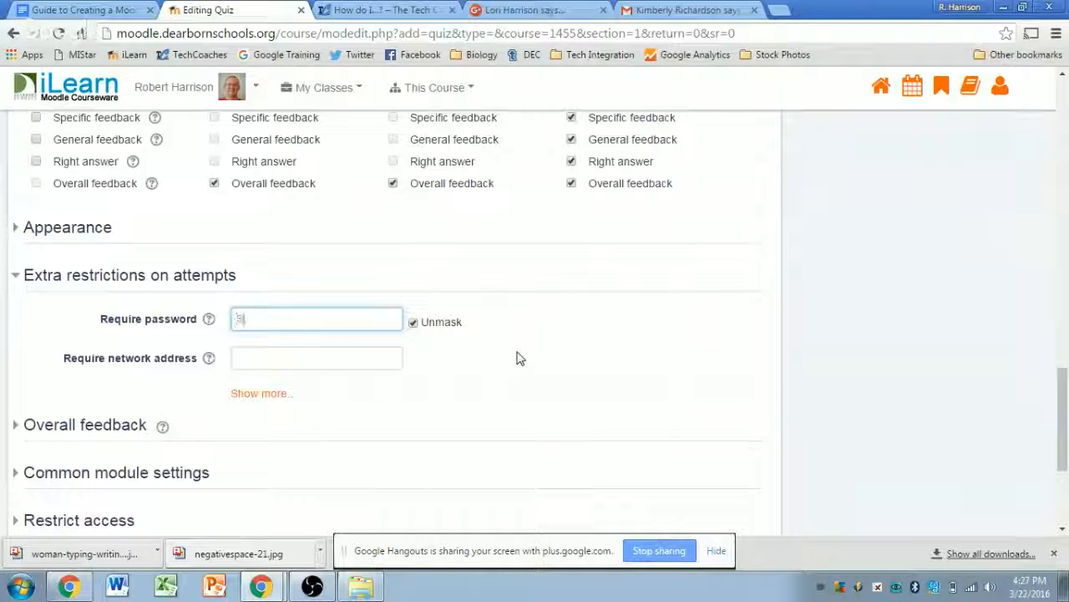
left_click(516, 358)
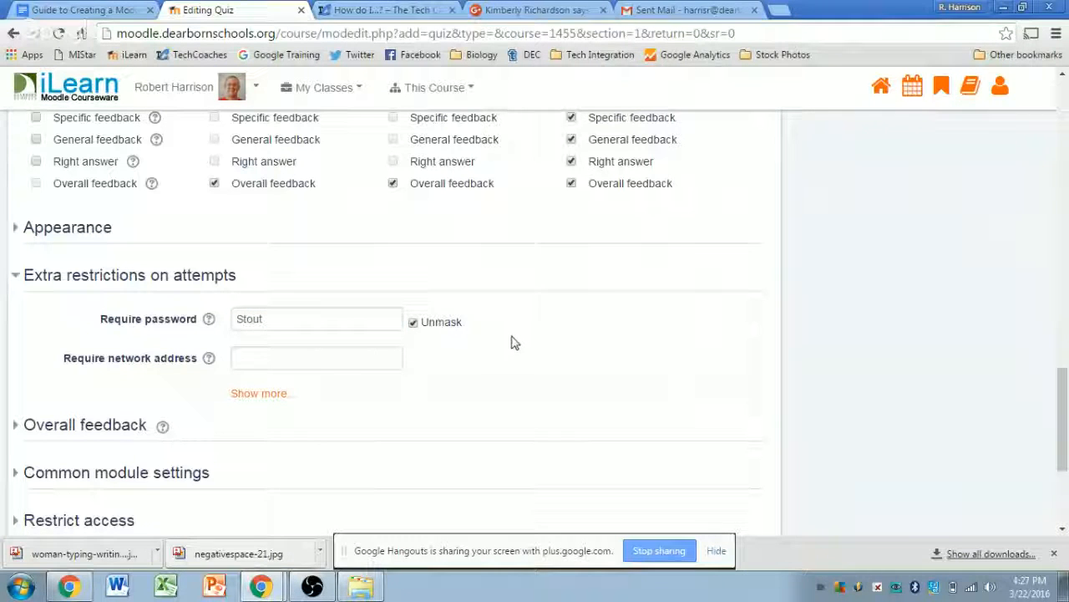
left_click_drag(287, 315, 237, 322)
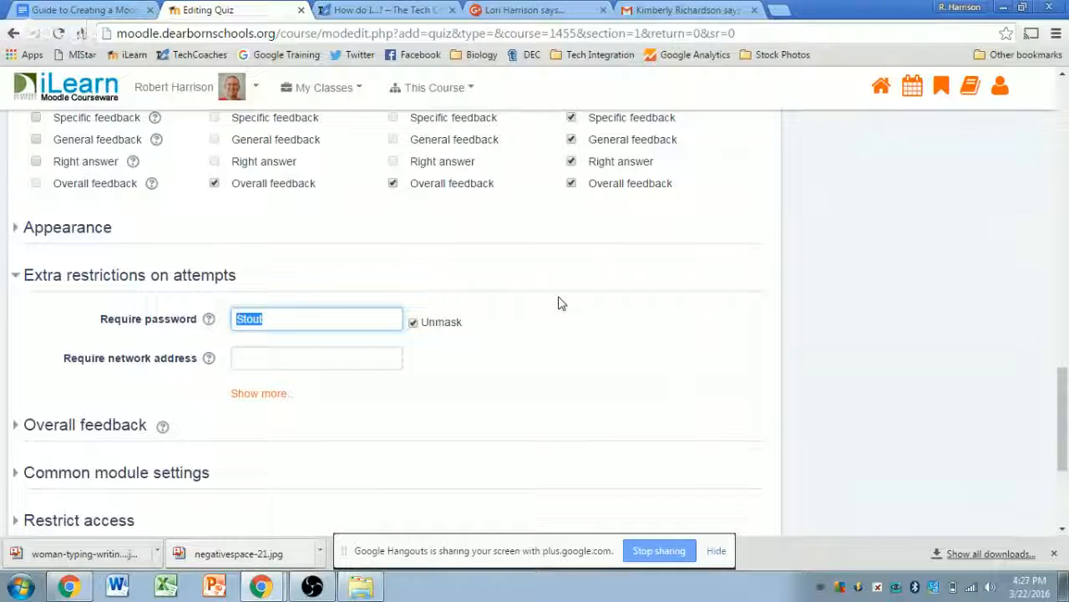
left_click(239, 322)
left_click(644, 346)
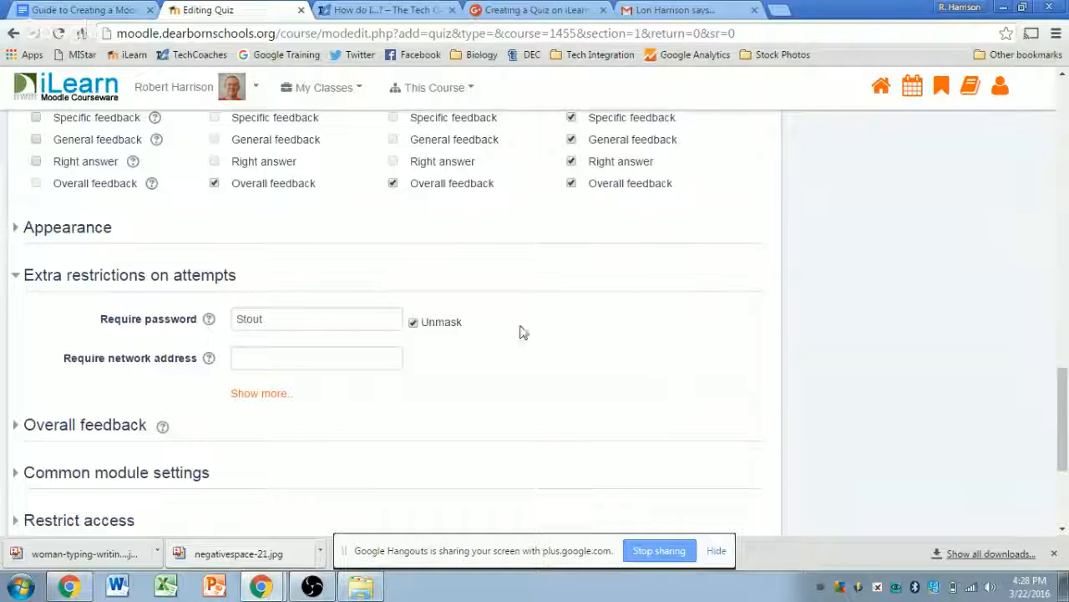
double_click(304, 315)
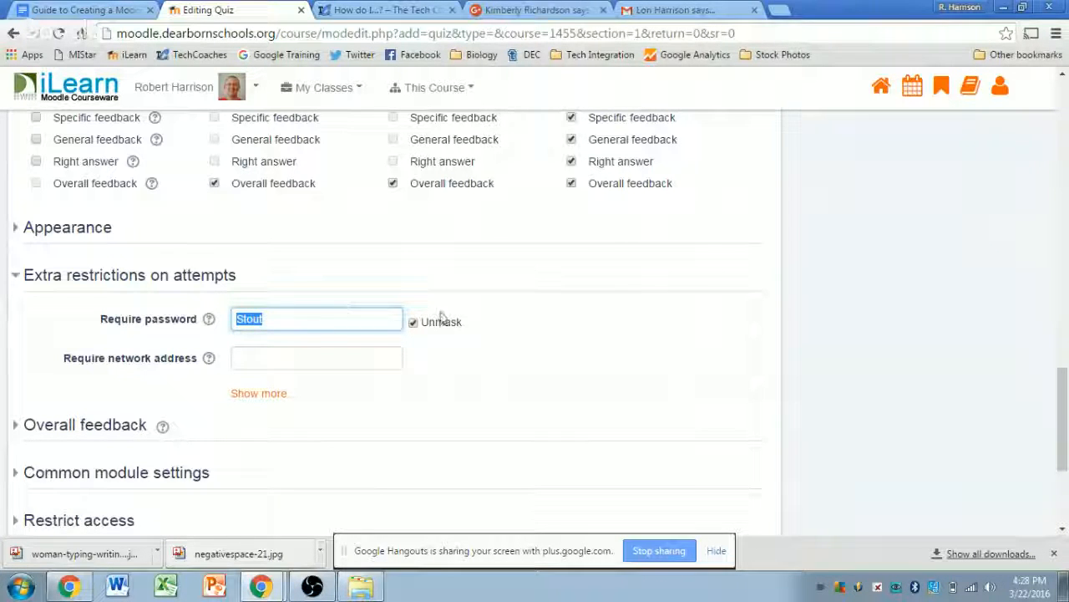
left_click(413, 322)
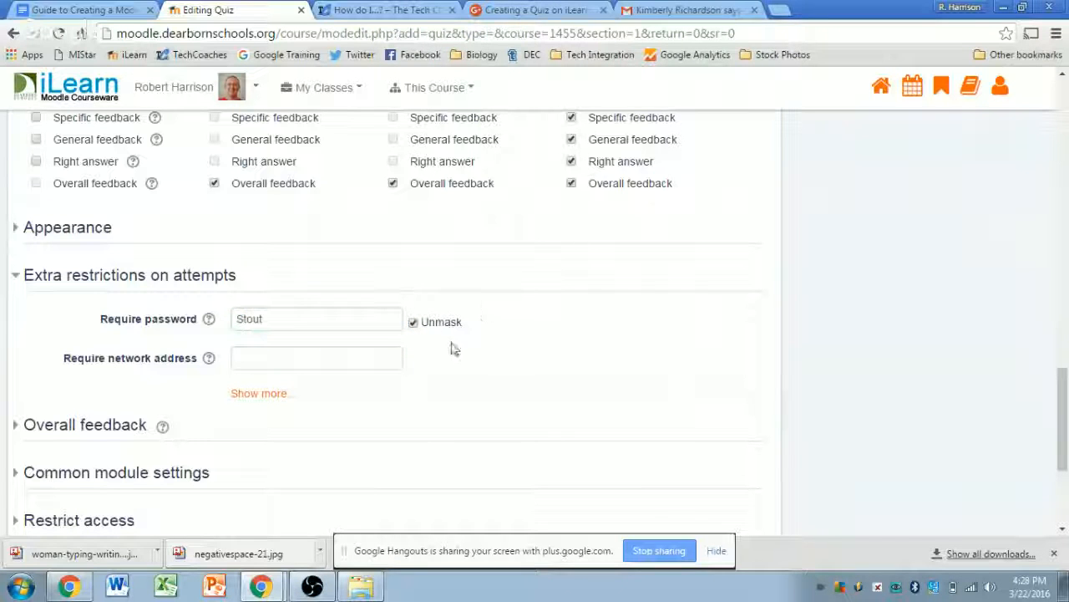
left_click(271, 359)
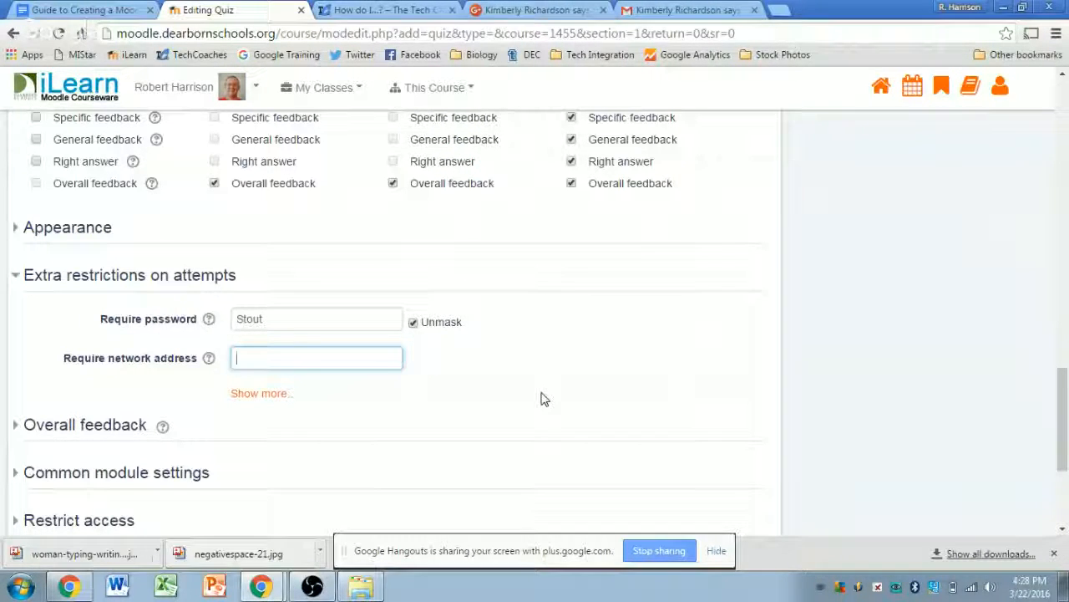
- Leave the network address restriction blank and expand Overall feedback to reveal the 100% boundary
left_click(568, 336)
scroll(564, 345, "down", 1)
scroll(396, 306, "down", 2)
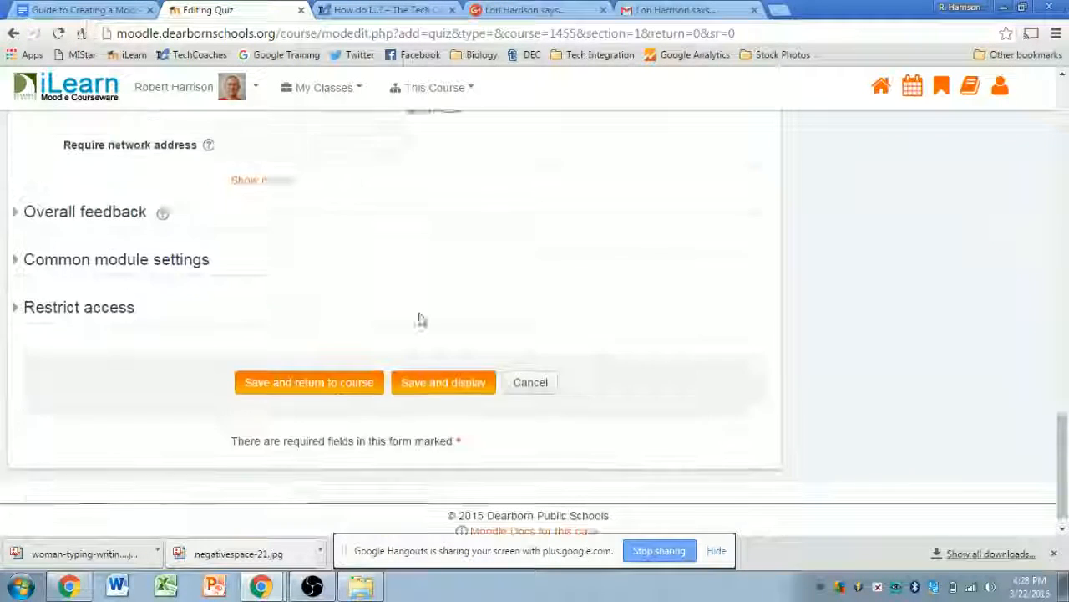
scroll(241, 282, "up", 1)
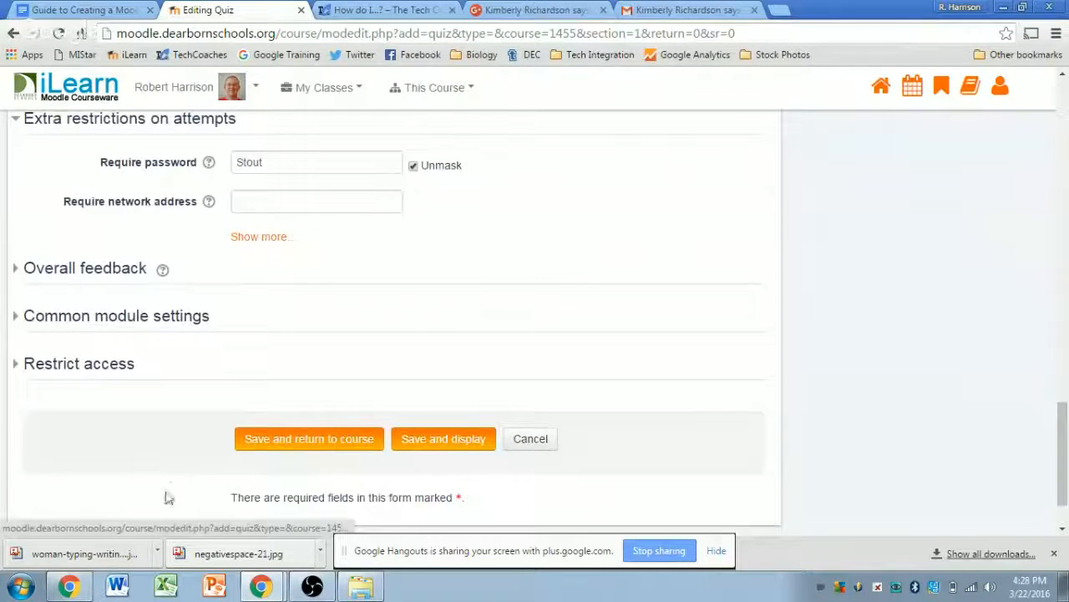
left_click(71, 269)
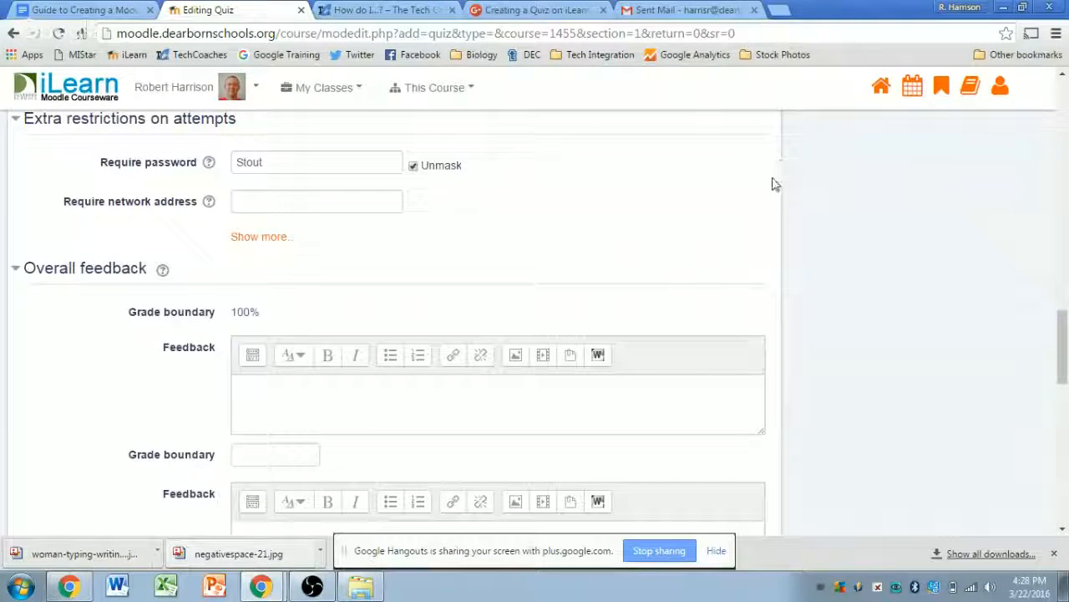
scroll(773, 184, "up", 7)
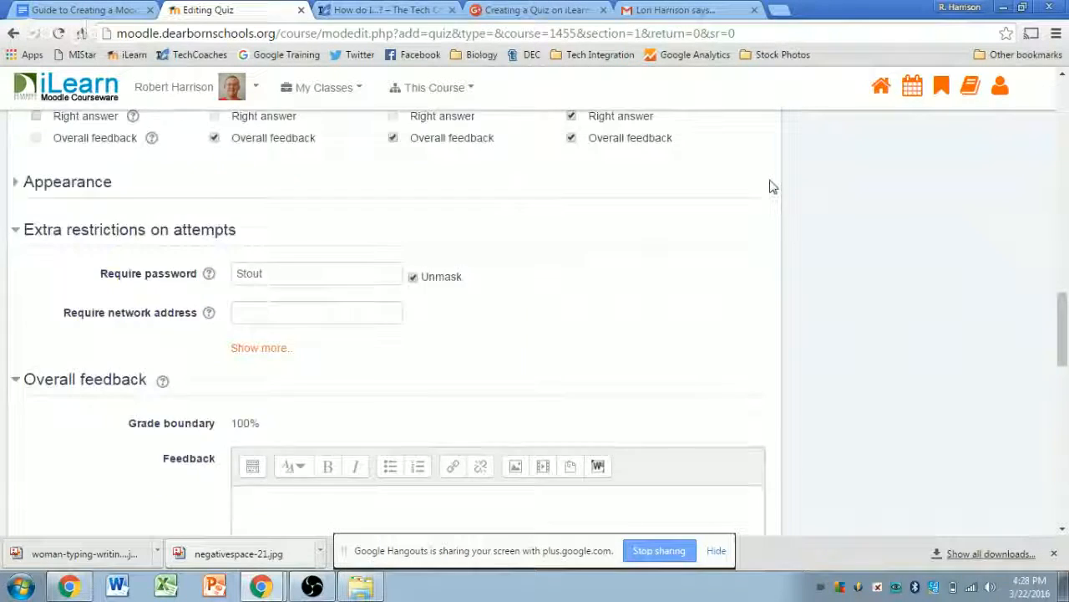
scroll(430, 267, "down", 3)
scroll(771, 222, "down", 5)
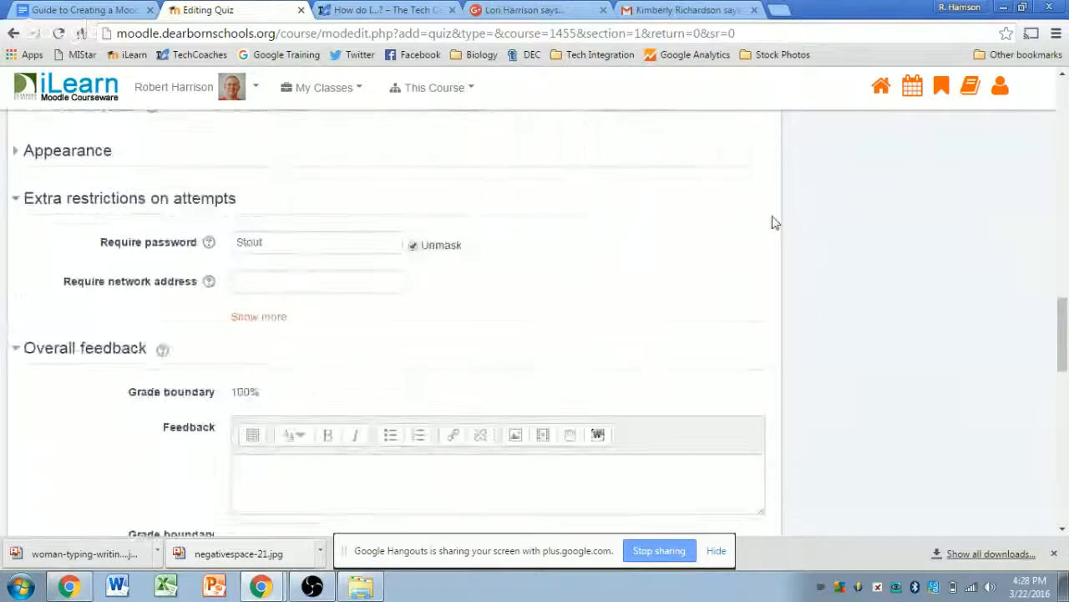
- Give the 100% band the feedback 'Excellent!' and add a 90% grade boundary
left_click(281, 241)
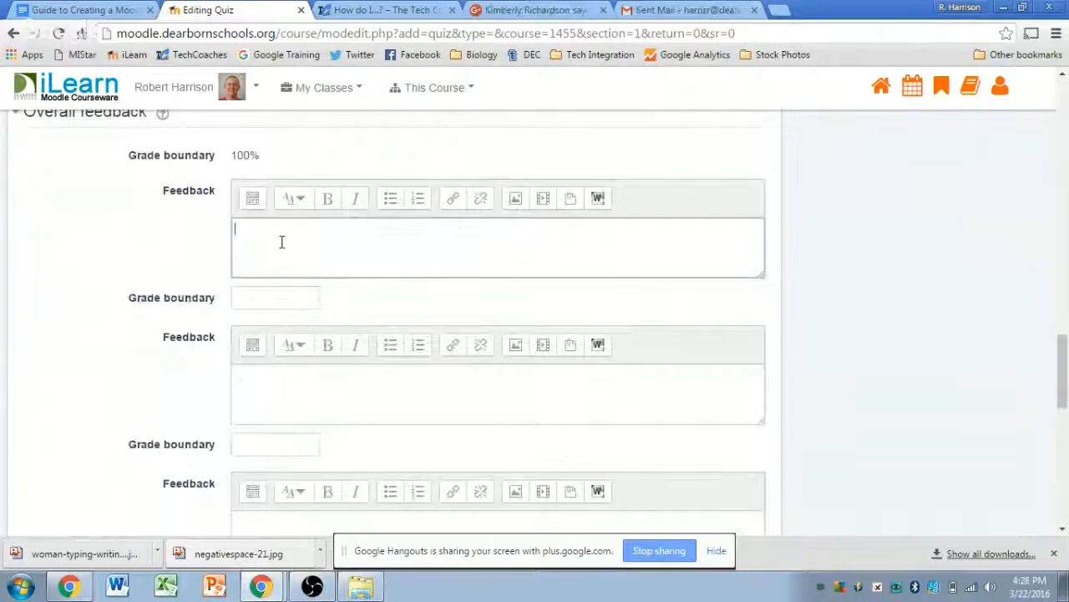
type("Excellent!")
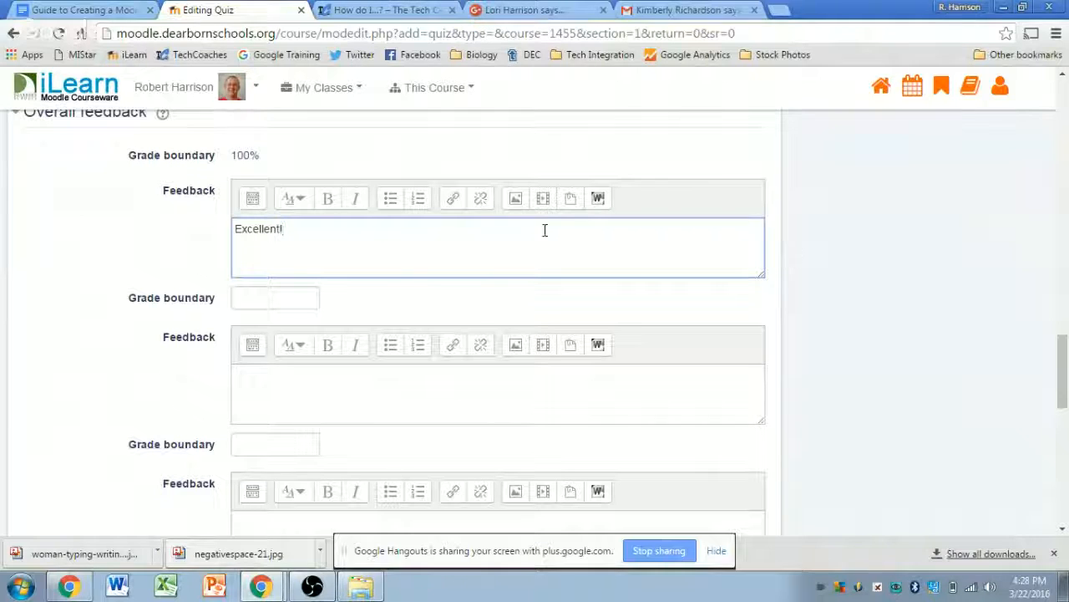
left_click(268, 298)
type("90")
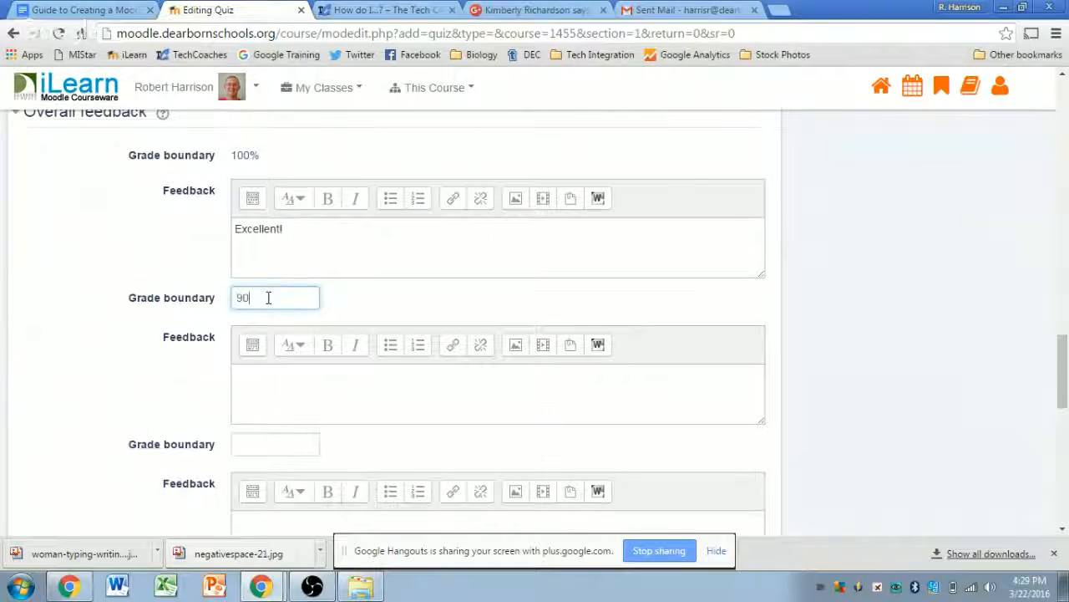
type("%")
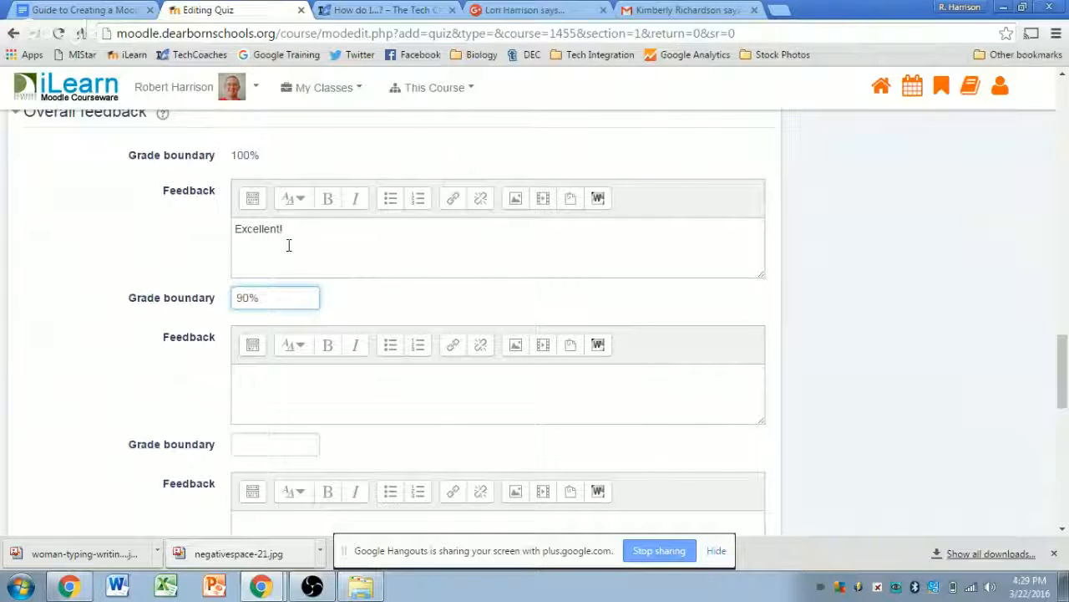
left_click(801, 255)
- Add an 80% grade boundary and give the 90% band the feedback 'Nice work!'
scroll(802, 271, "down", 1)
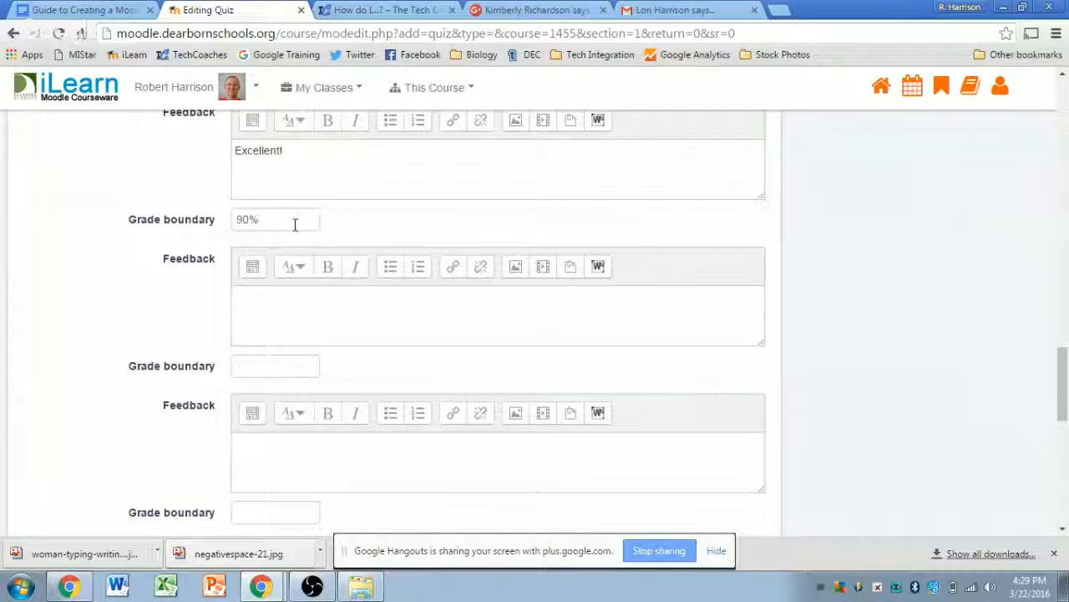
left_click(270, 370)
type("80")
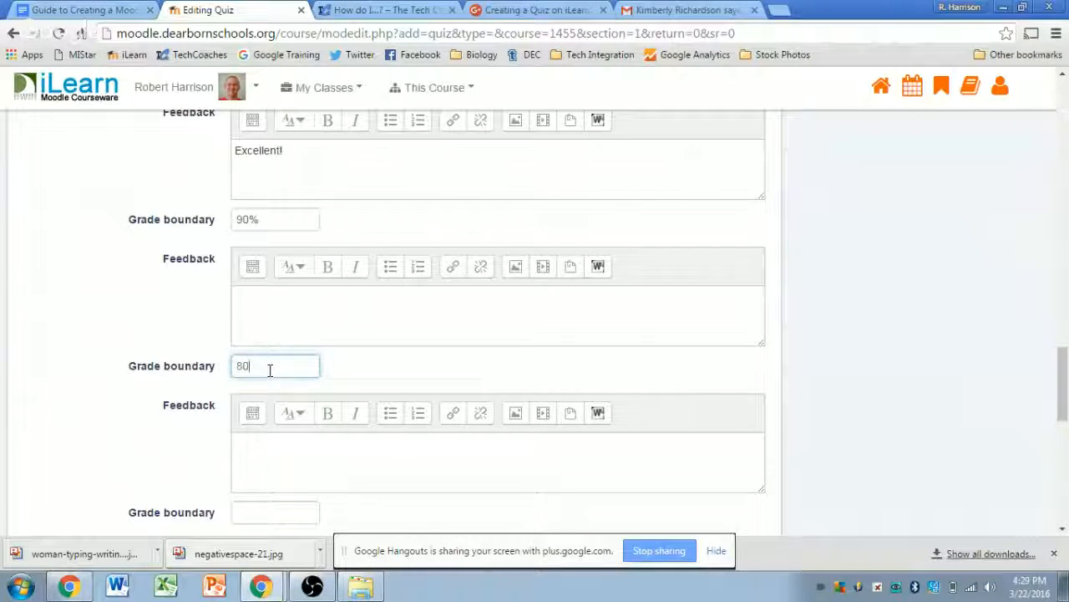
type("%")
left_click(280, 334)
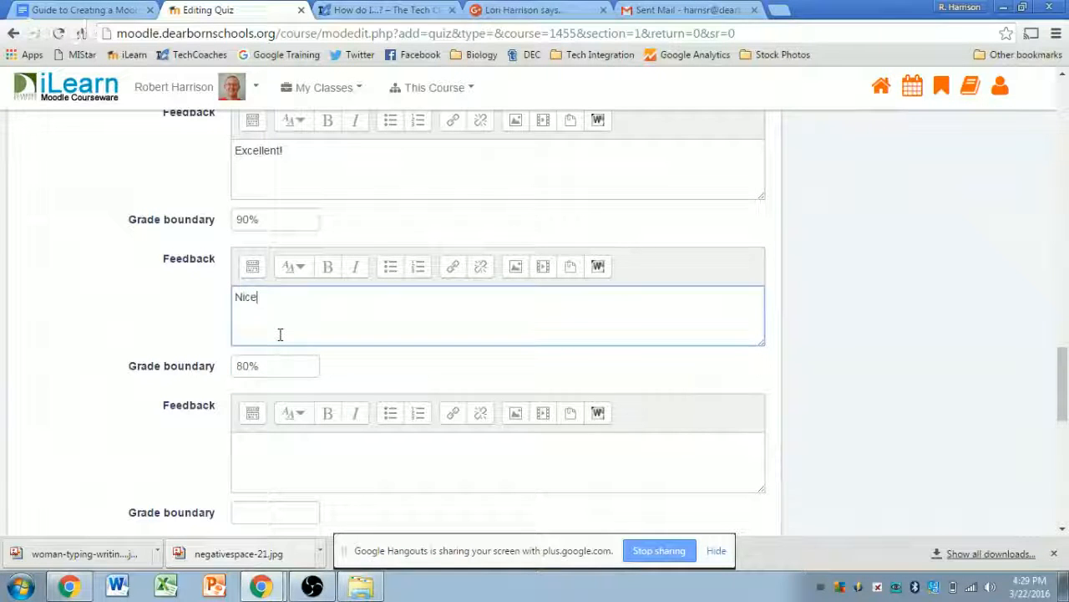
type("Nice work!")
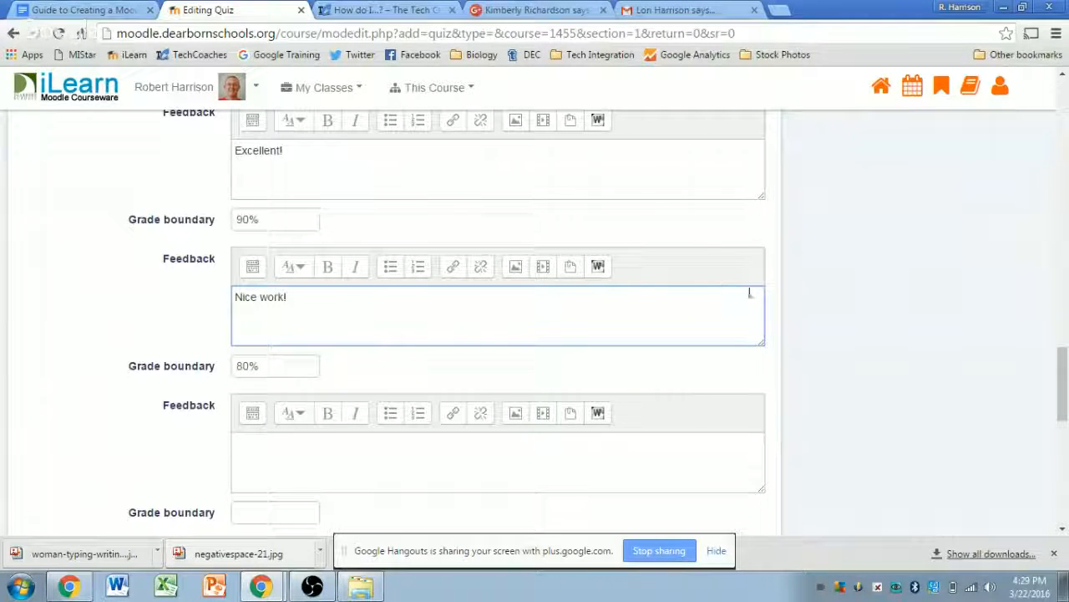
left_click(779, 286)
scroll(779, 288, "down", 1)
scroll(779, 287, "down", 2)
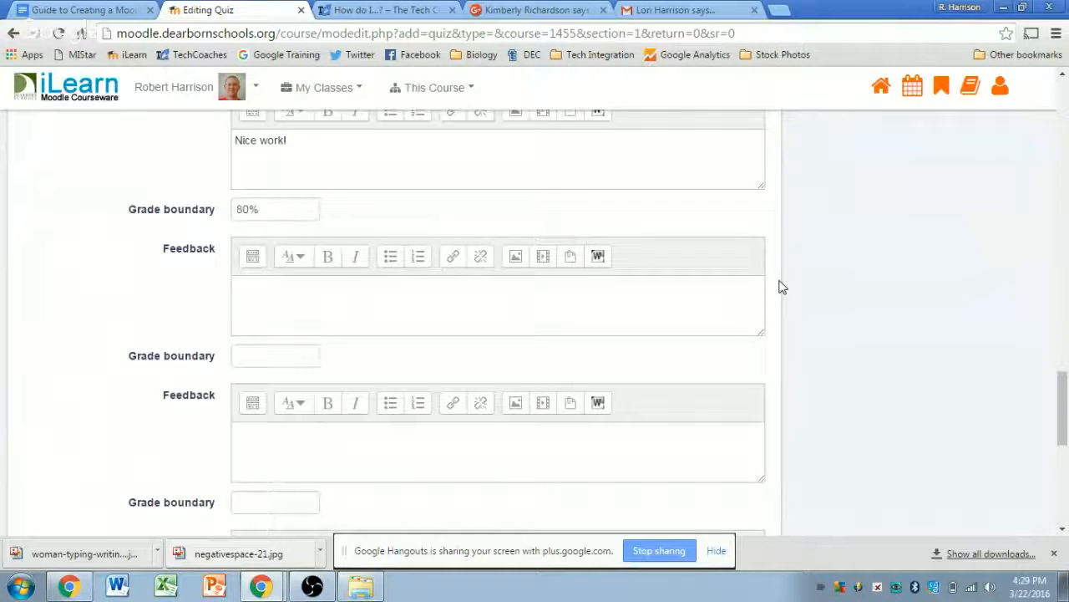
scroll(779, 287, "up", 3)
scroll(780, 287, "up", 3)
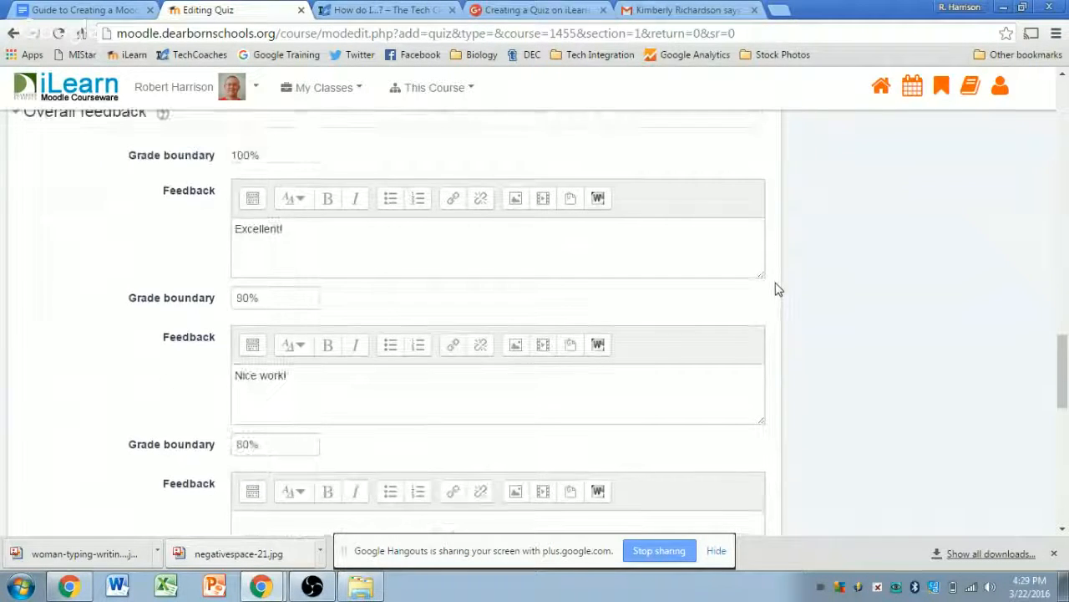
scroll(779, 289, "down", 1)
scroll(778, 292, "up", 4)
scroll(777, 294, "up", 1)
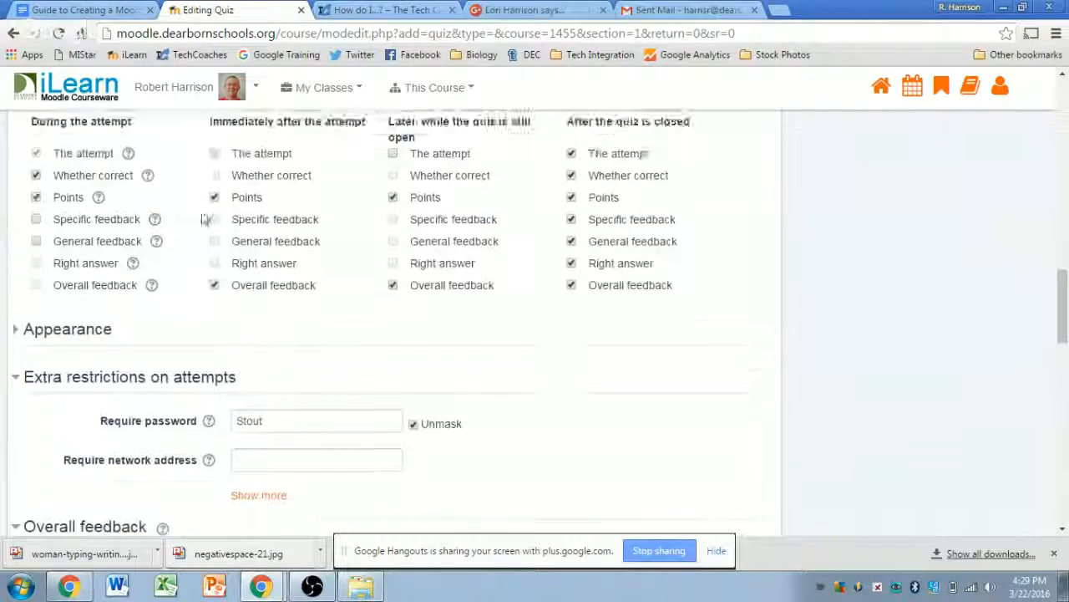
scroll(781, 282, "down", 4)
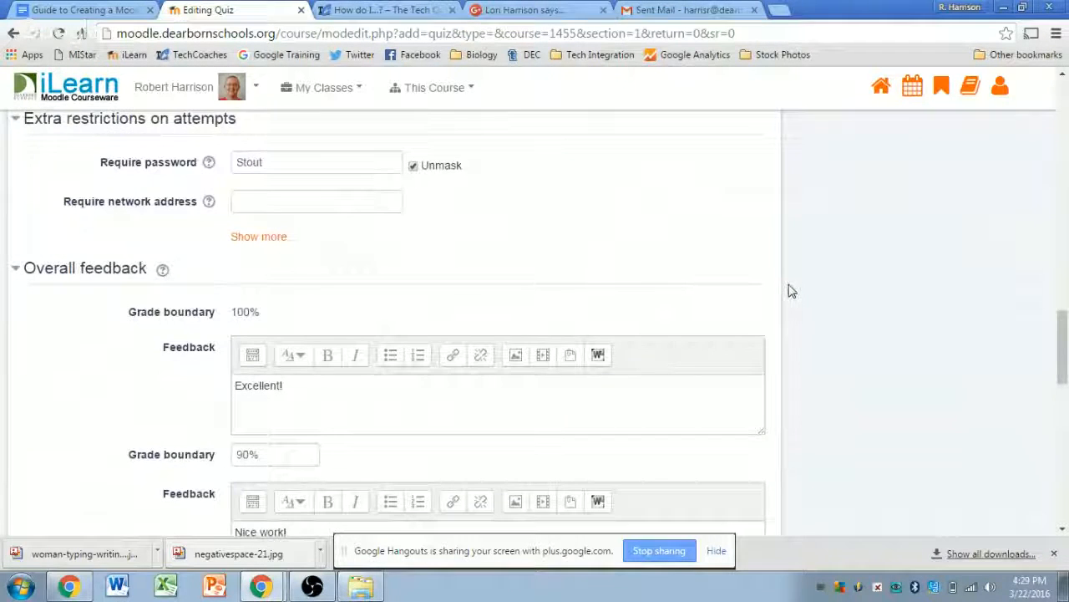
scroll(792, 296, "down", 7)
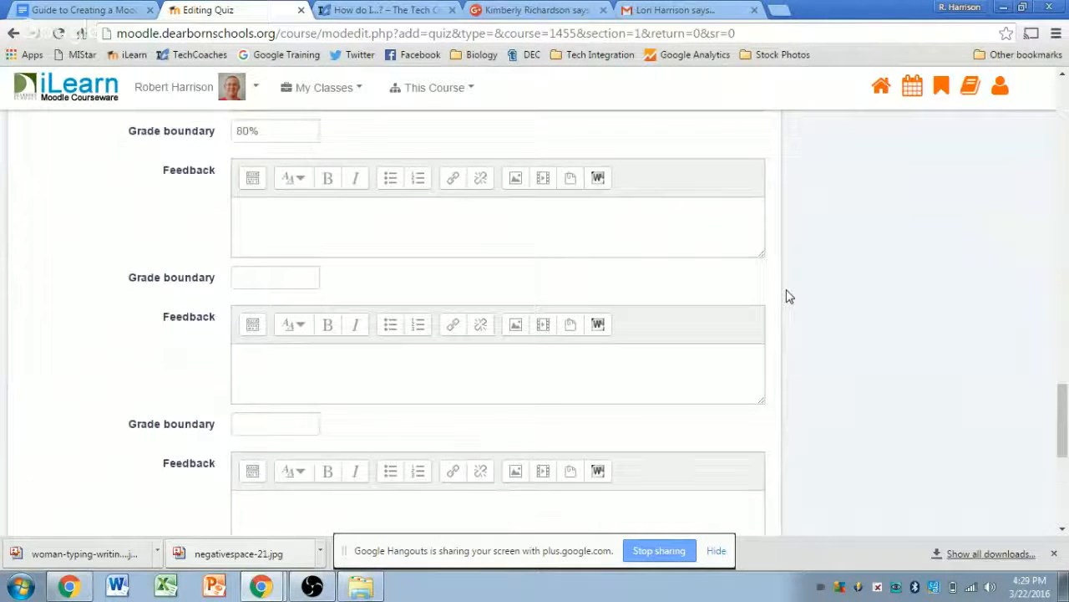
scroll(790, 296, "down", 3)
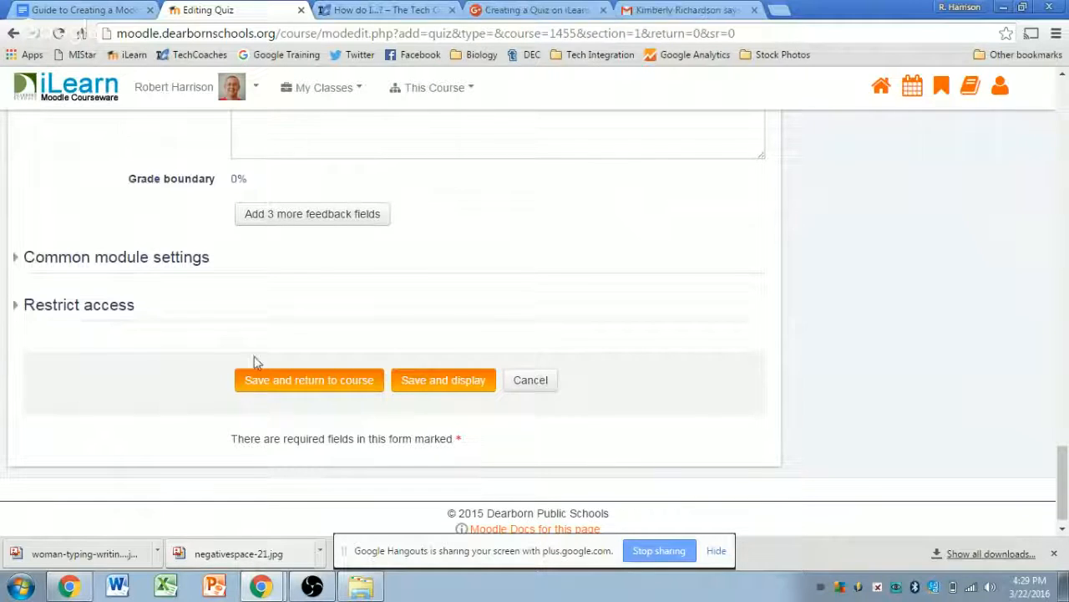
- Set the quiz visibility to Show and keep Group mode at No groups
left_click(47, 257)
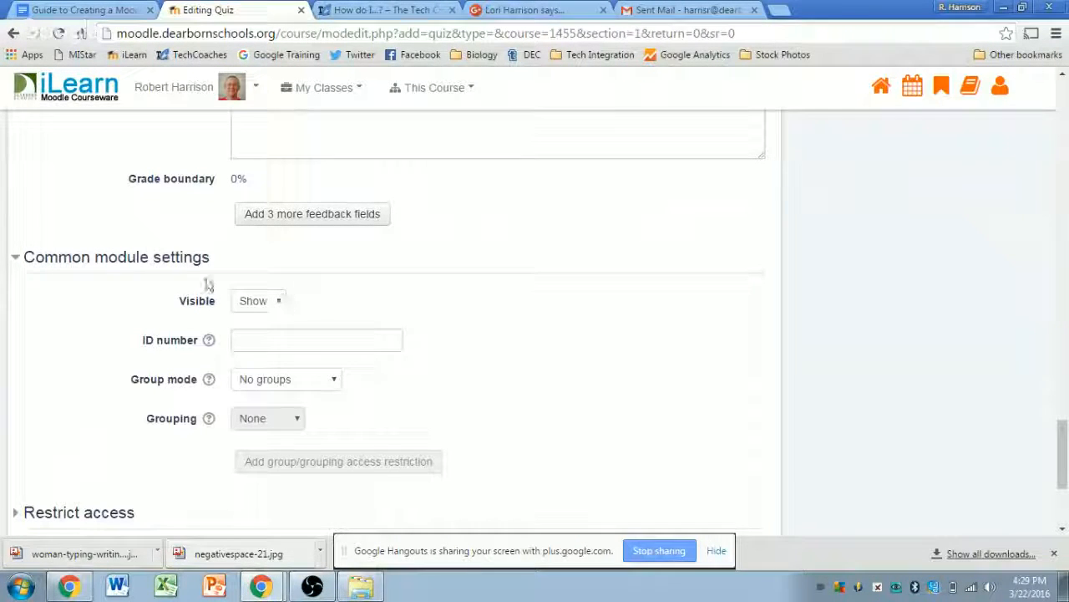
left_click(264, 306)
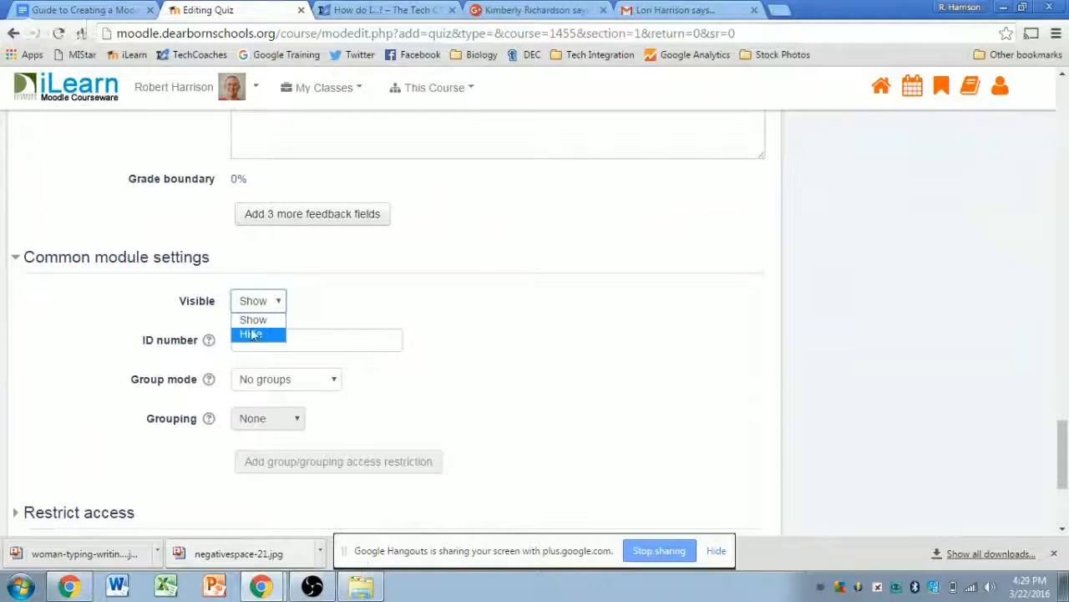
left_click(254, 322)
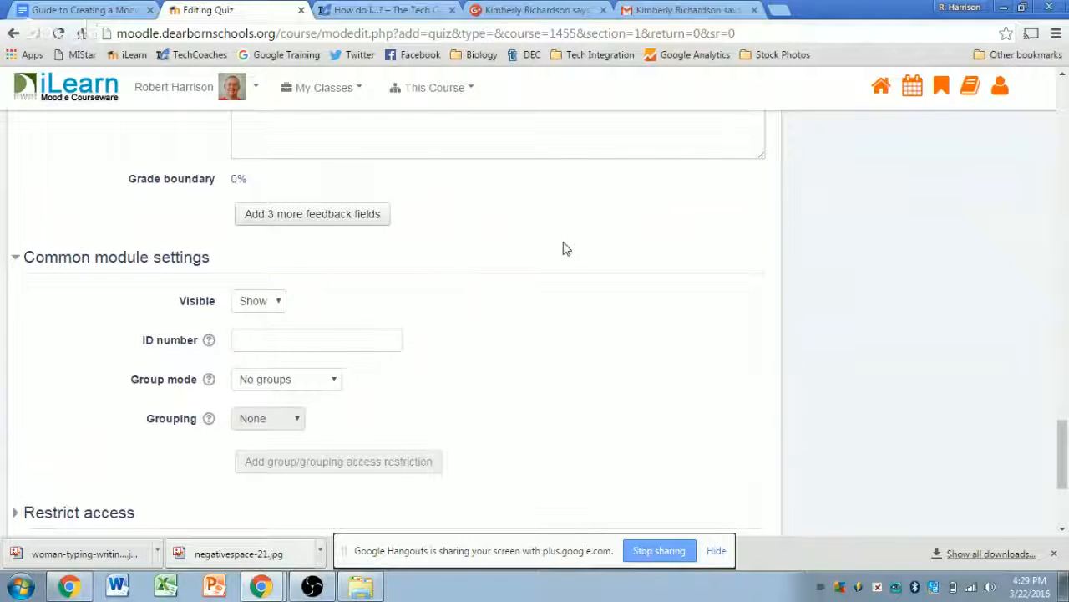
left_click(326, 384)
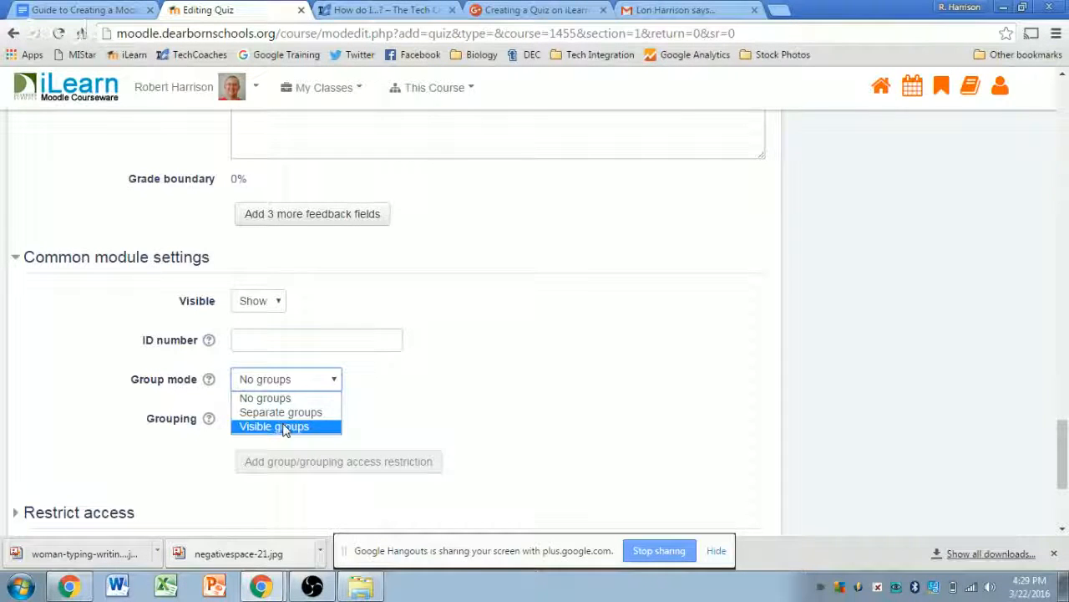
scroll(451, 339, "down", 3)
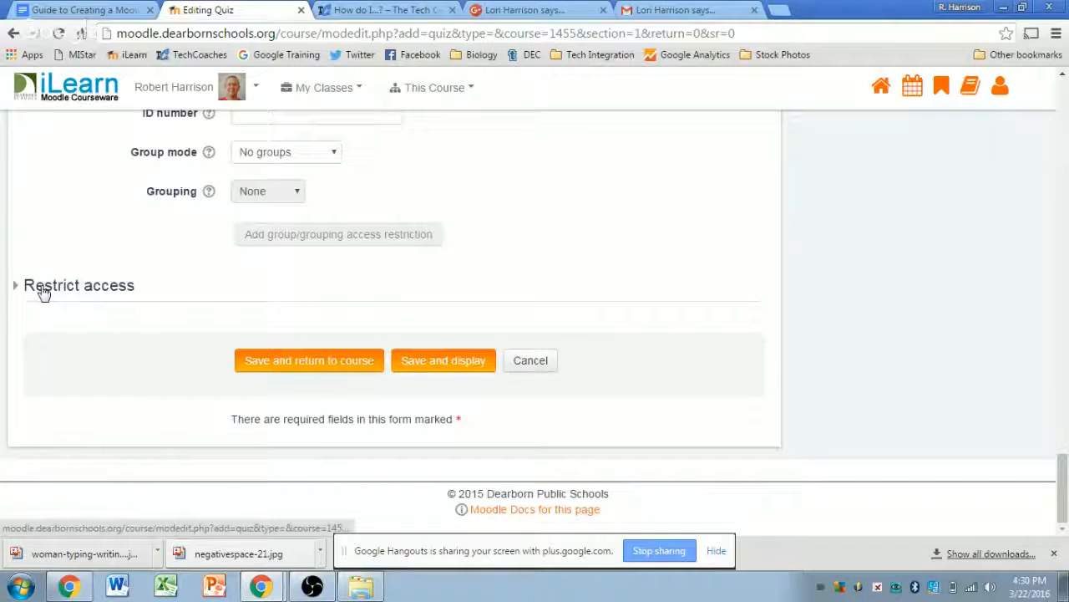
- Confirm Restrict access has no restrictions, then switch to the Google Hangouts window
left_click(44, 287)
left_click(43, 286)
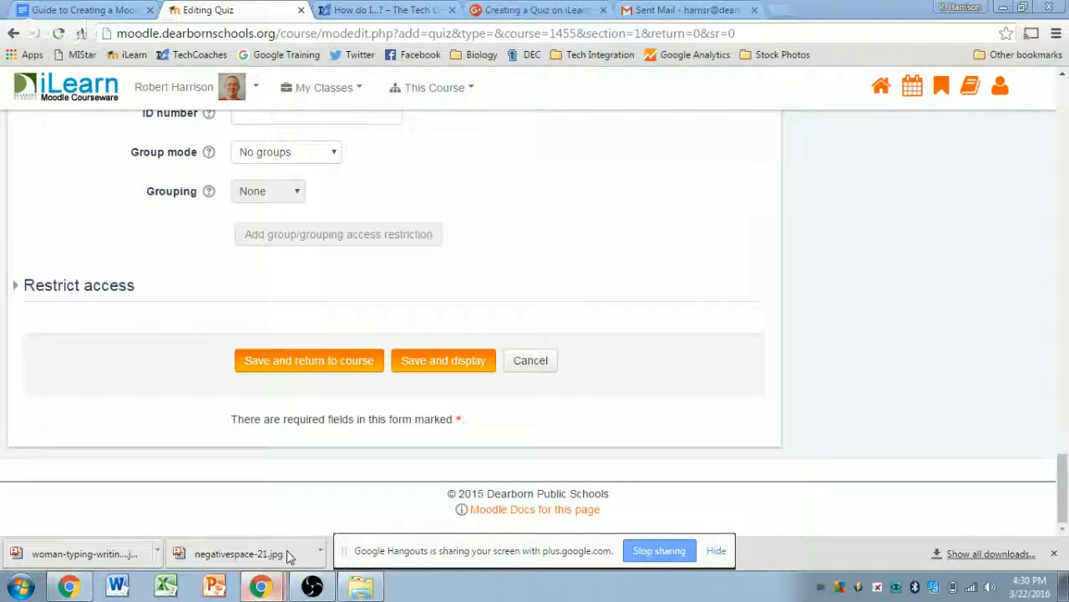
key("alt+Tab")
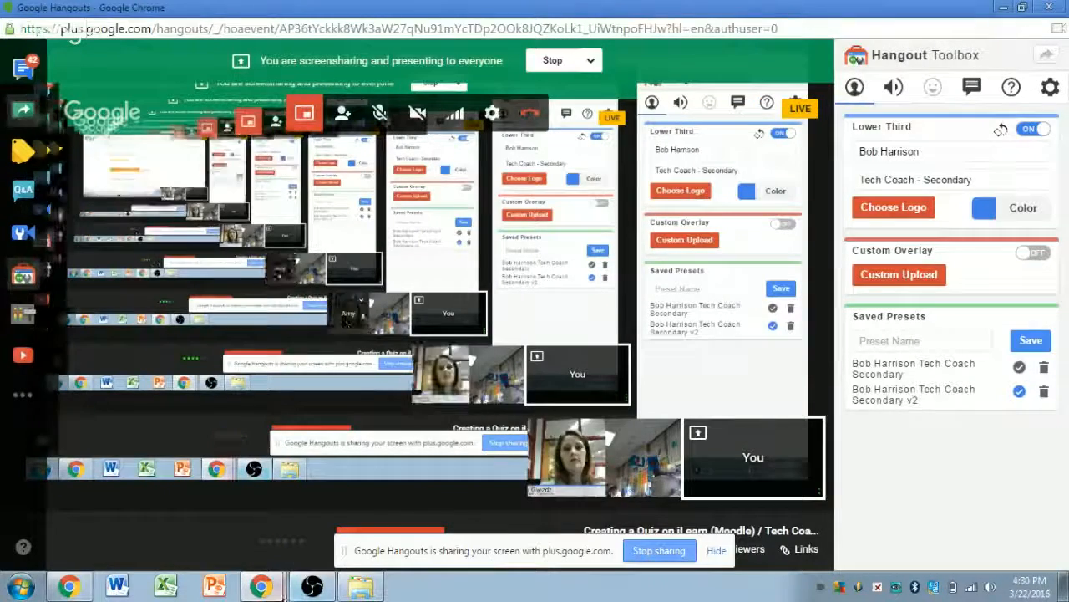
- Mute one participant in the Hangouts broadcast and return to the Editing Quiz window
left_click(264, 518)
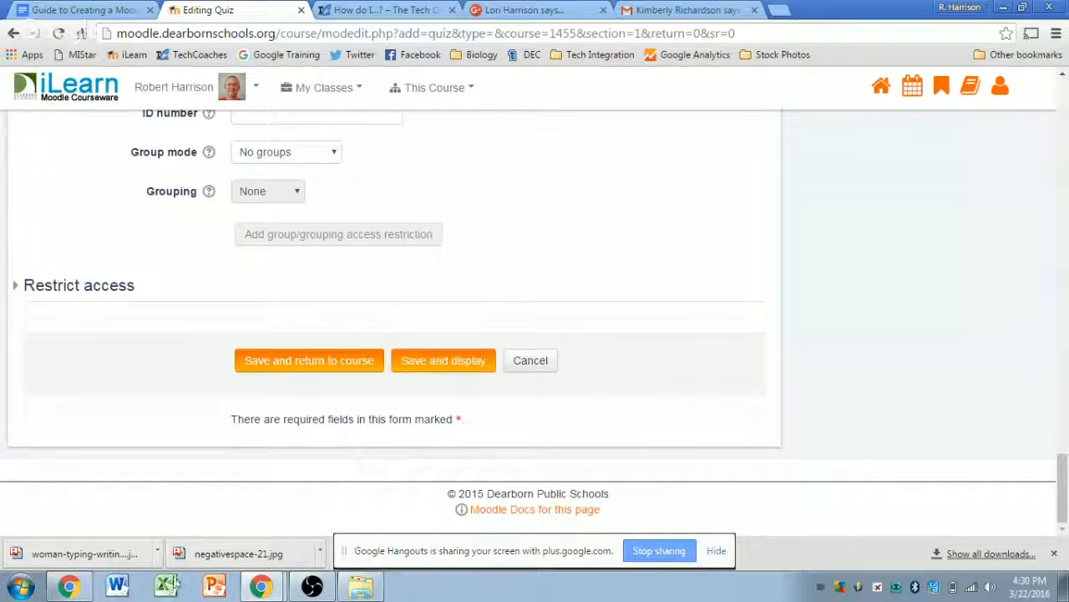
mouse_move(261, 584)
left_click(273, 552)
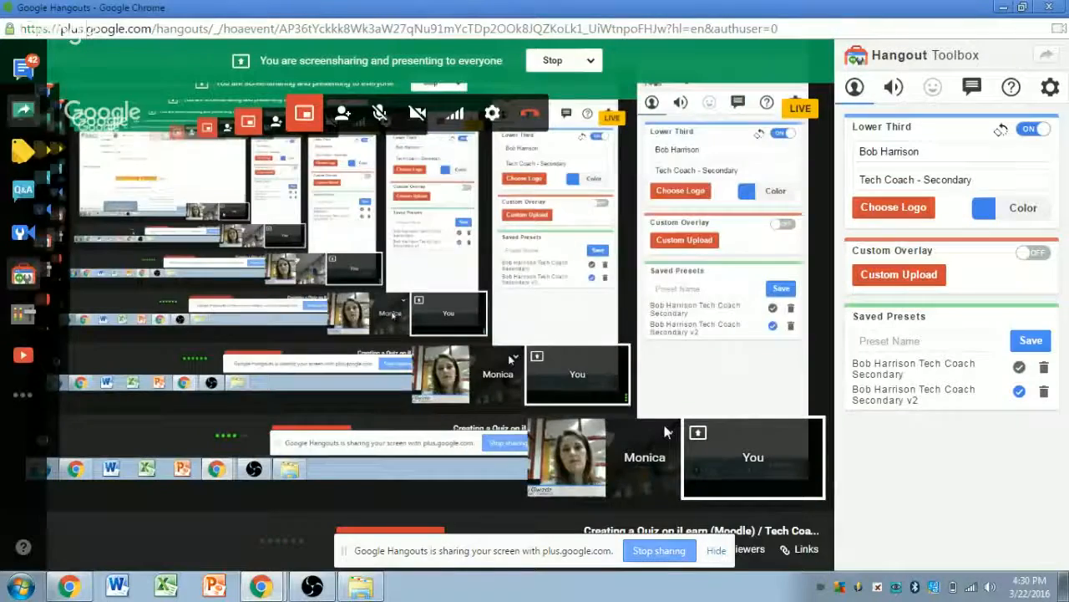
left_click(669, 433)
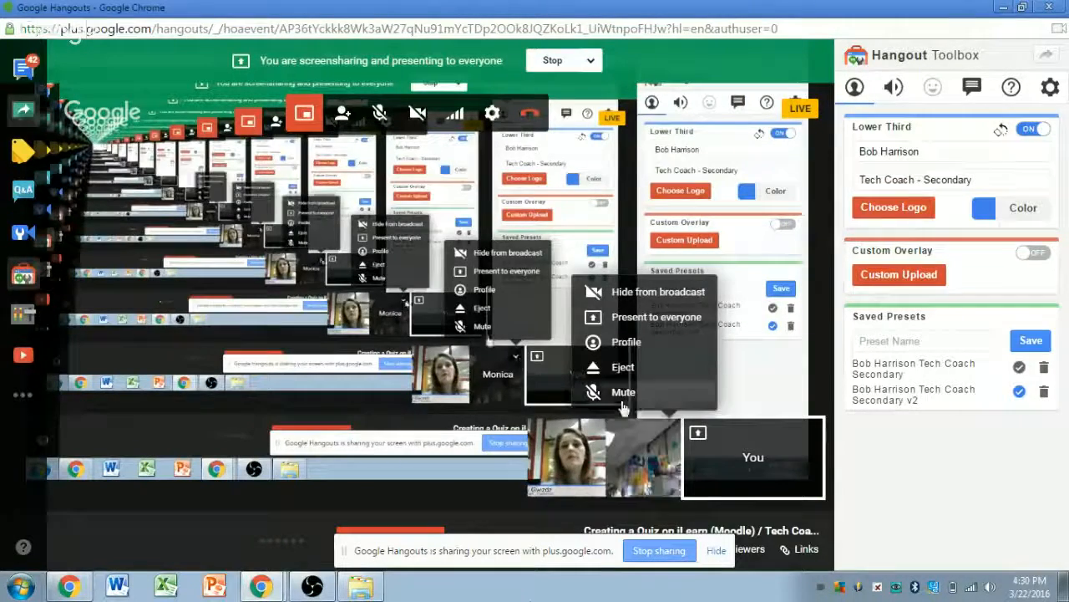
left_click(623, 392)
mouse_move(261, 585)
left_click(258, 526)
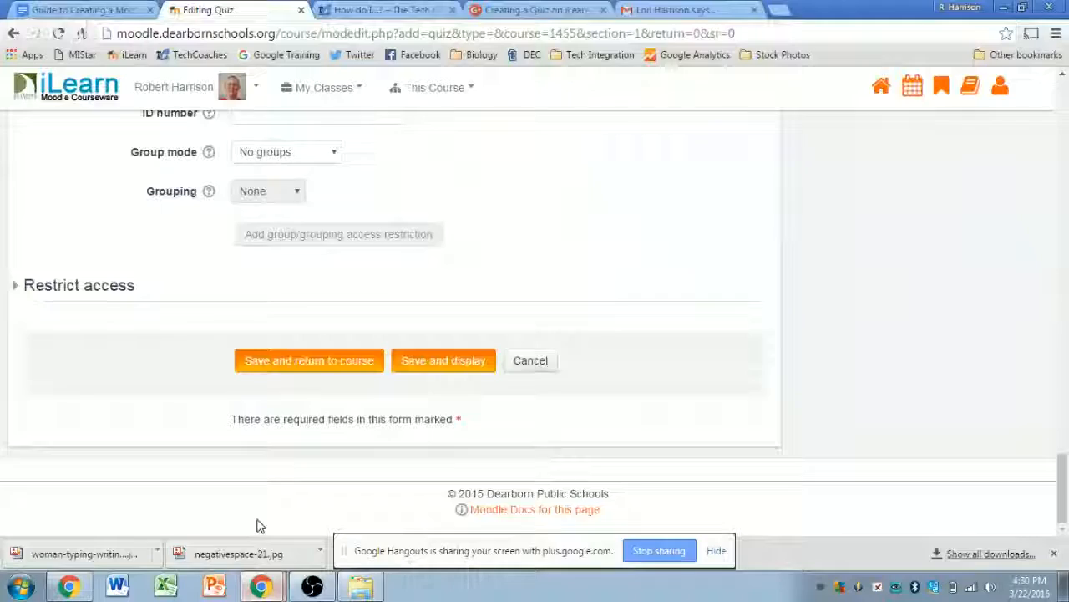
- Save the quiz settings and display the Tech Coach Sample summary page
left_click(454, 368)
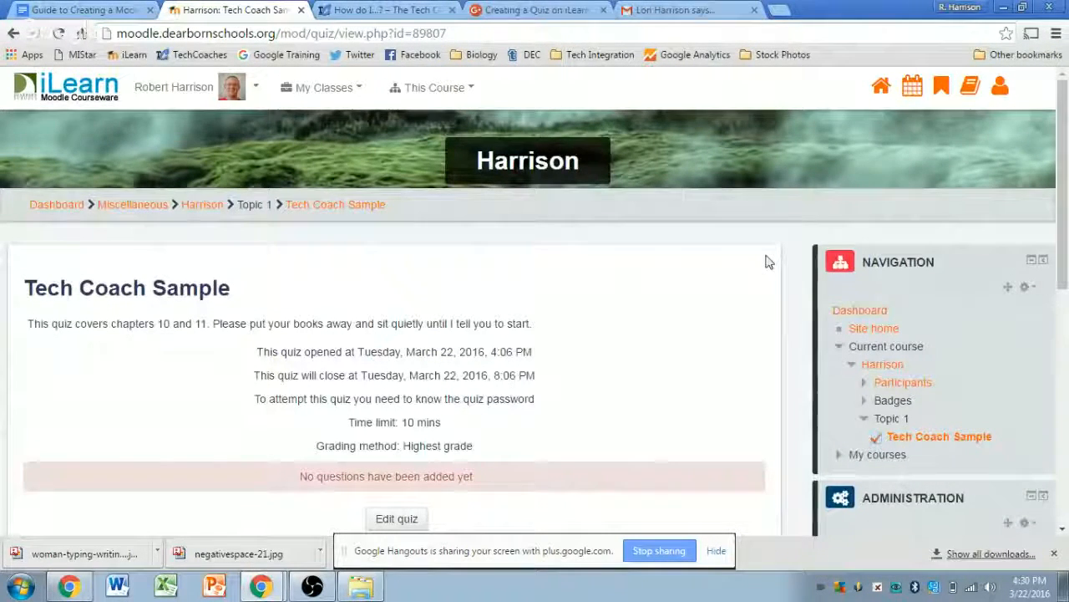
scroll(776, 265, "down", 2)
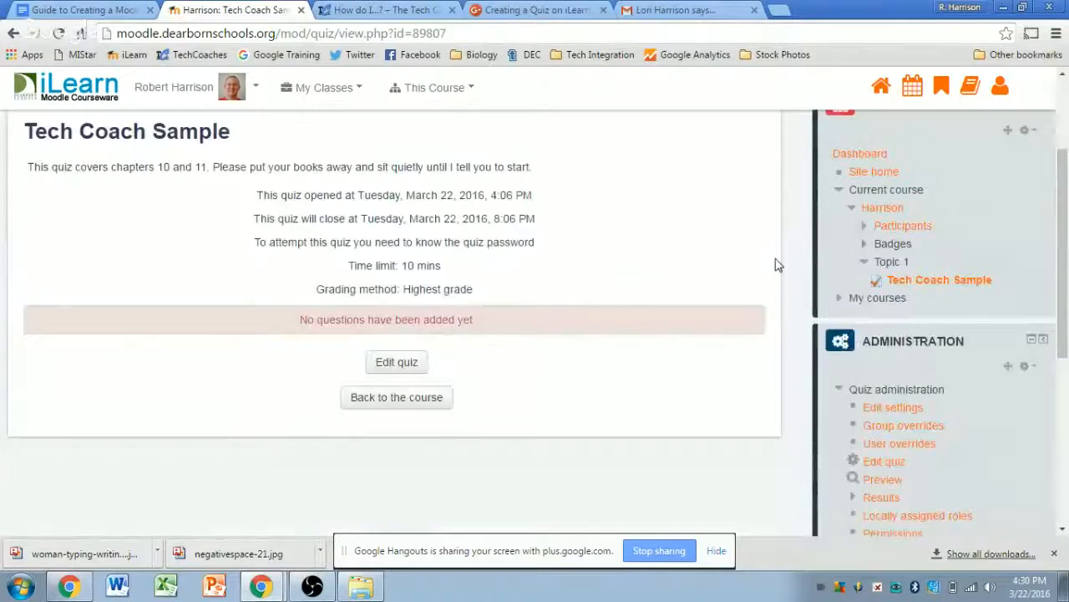
scroll(775, 264, "up", 1)
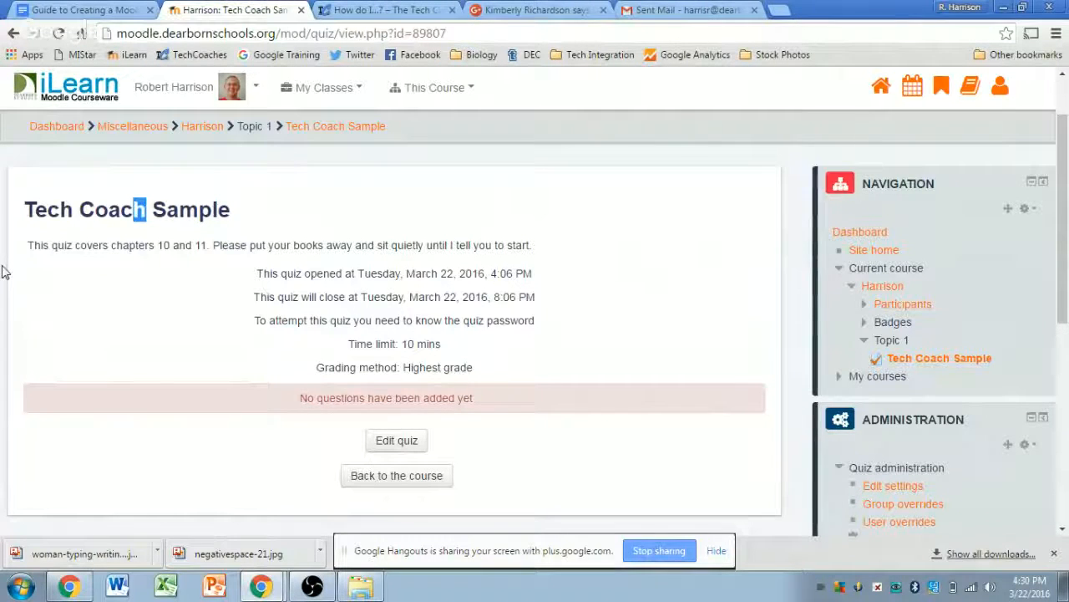
- Highlight the description, open/close times, password, 10-minute limit and Highest grade method
left_click_drag(4, 266, 547, 252)
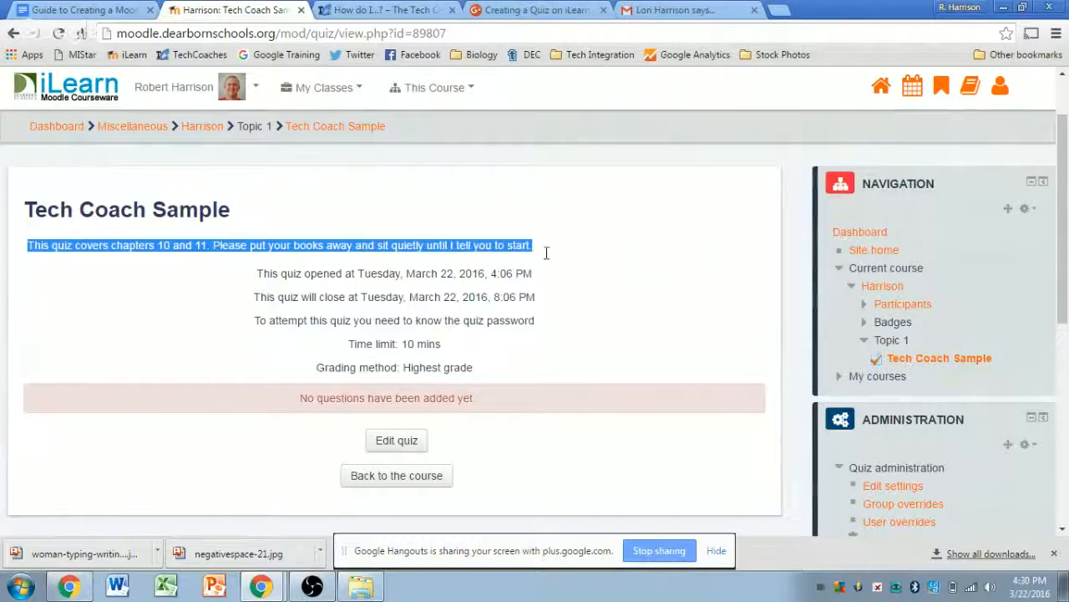
left_click(768, 256)
left_click_drag(259, 273, 544, 292)
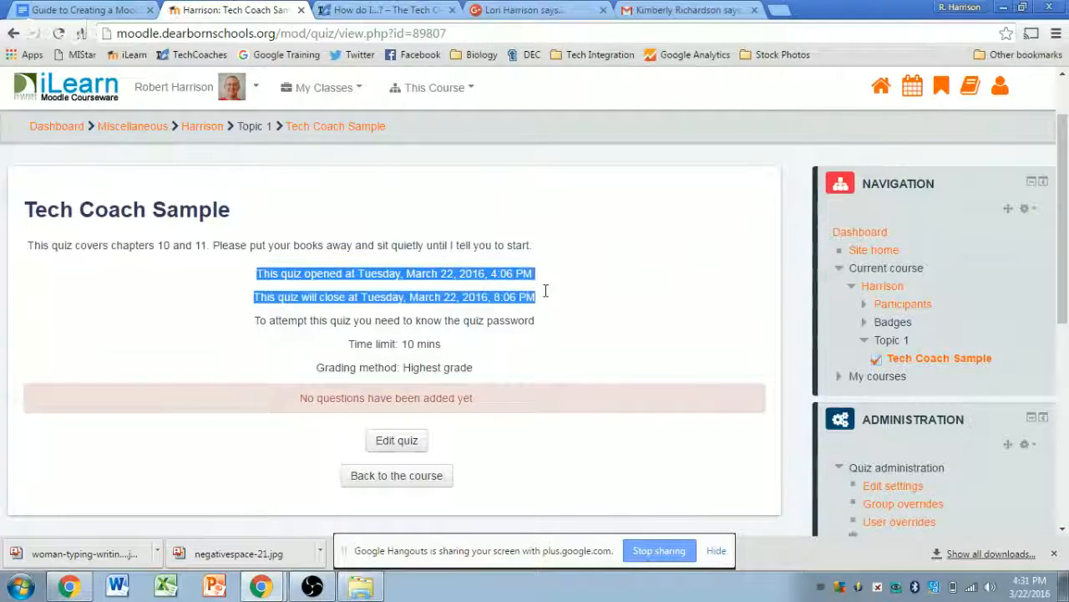
left_click(678, 310)
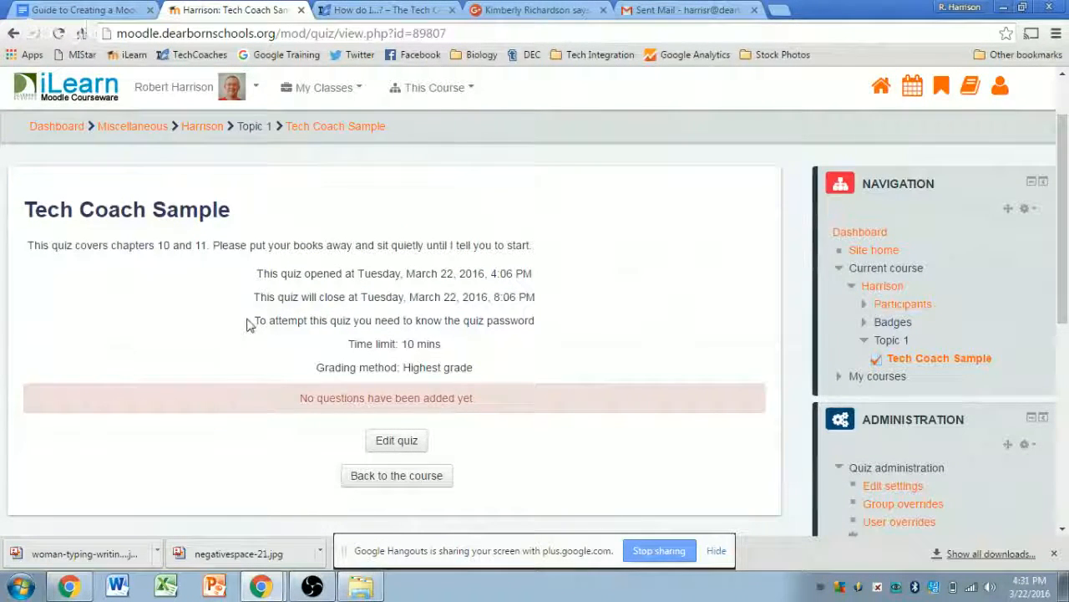
left_click_drag(254, 320, 540, 317)
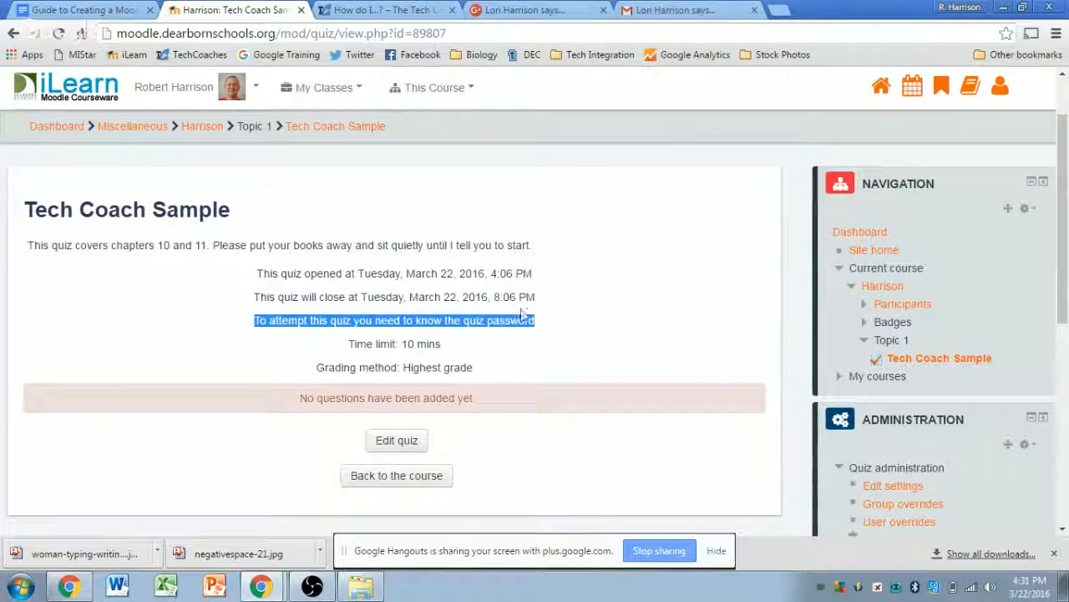
left_click_drag(441, 343, 346, 343)
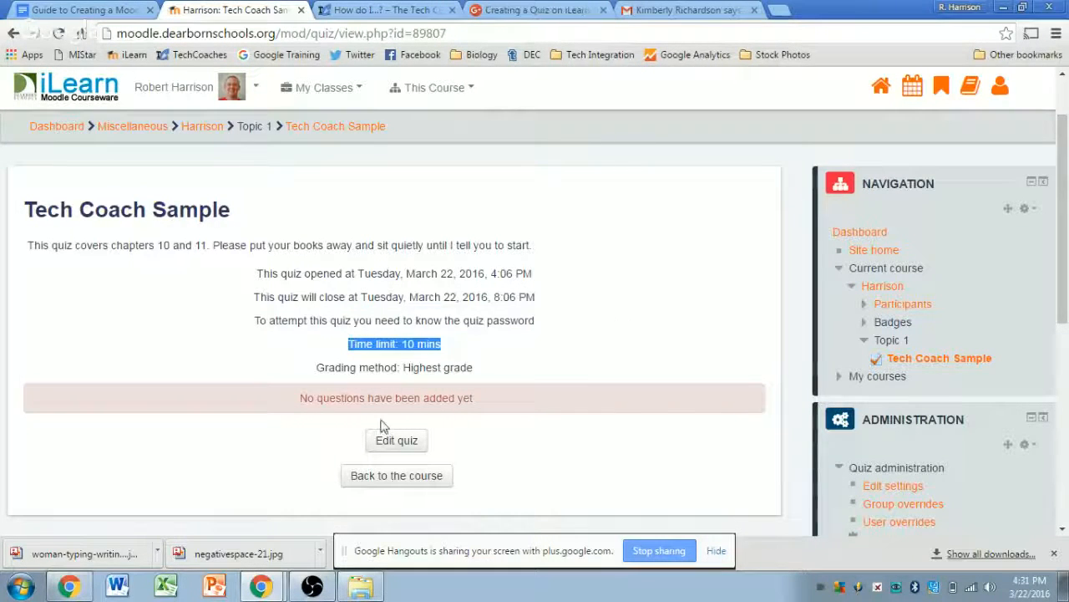
mouse_move(473, 367)
left_mouse_down()
mouse_move(332, 368)
mouse_move(332, 383)
mouse_move(476, 399)
mouse_move(492, 368)
left_mouse_up()
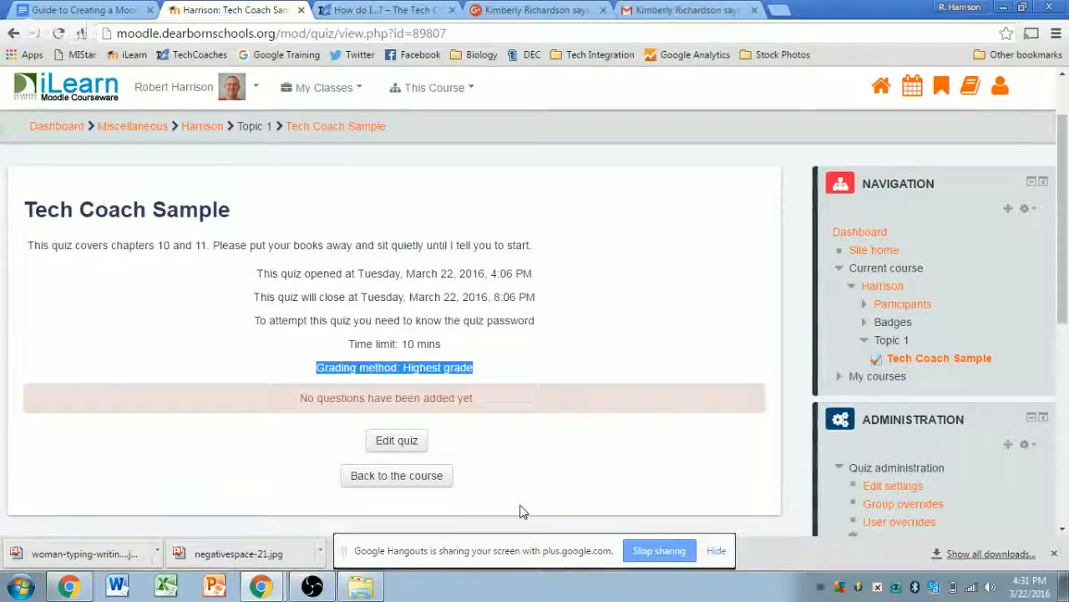
left_click(632, 235)
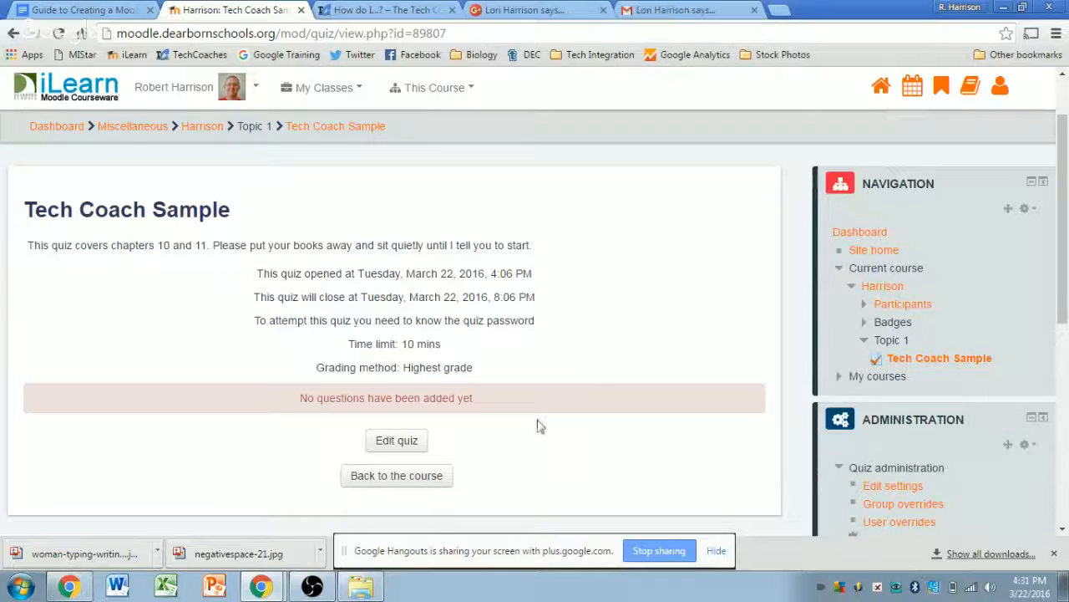
- In the quiz editor, change the maximum grade from 100 to 50 and save it
left_click(396, 441)
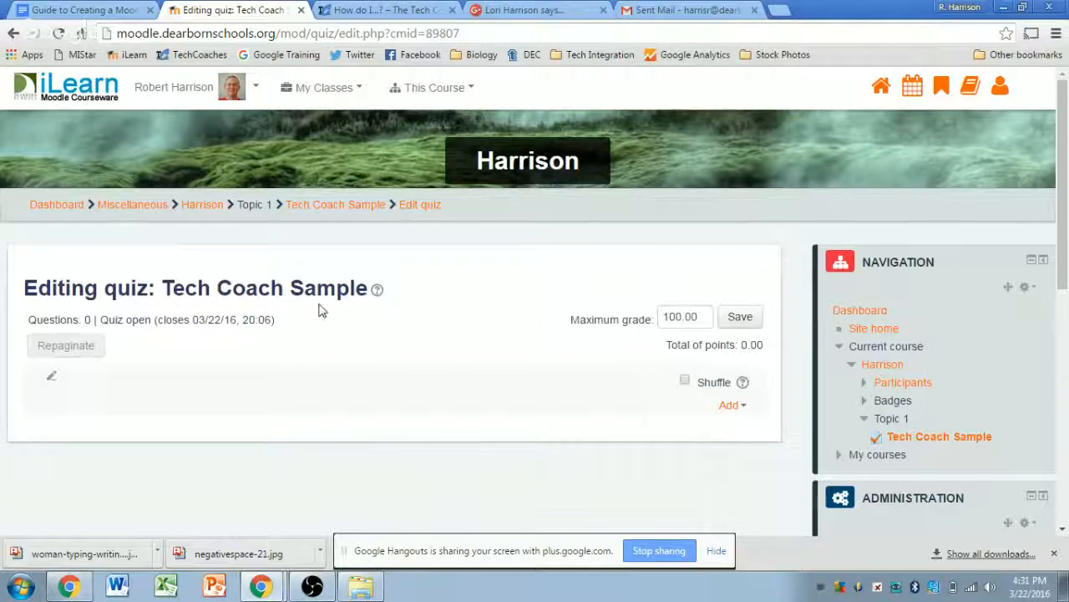
double_click(674, 316)
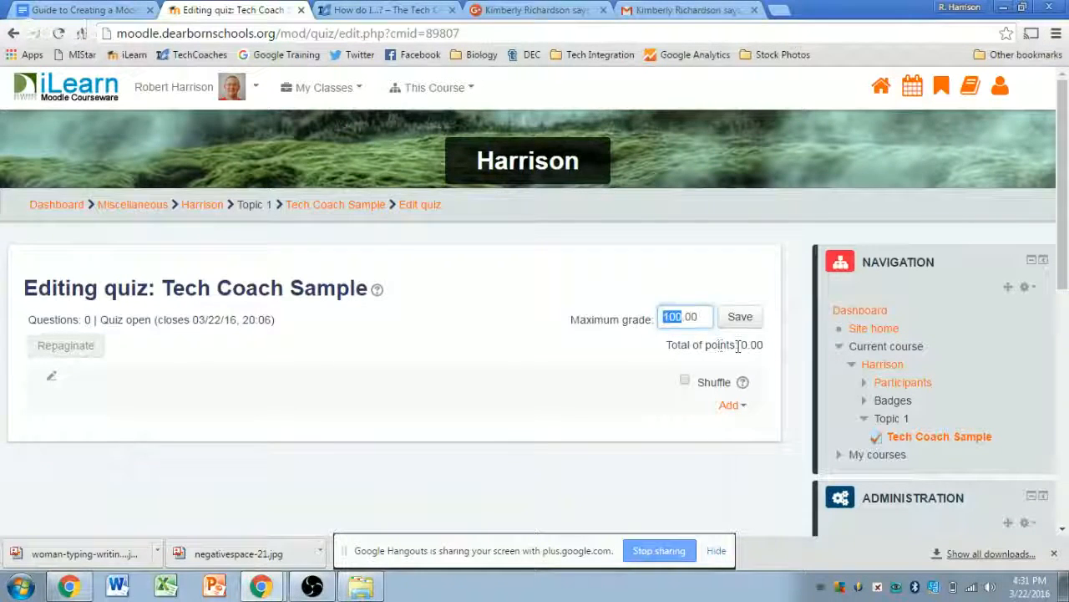
left_click(734, 266)
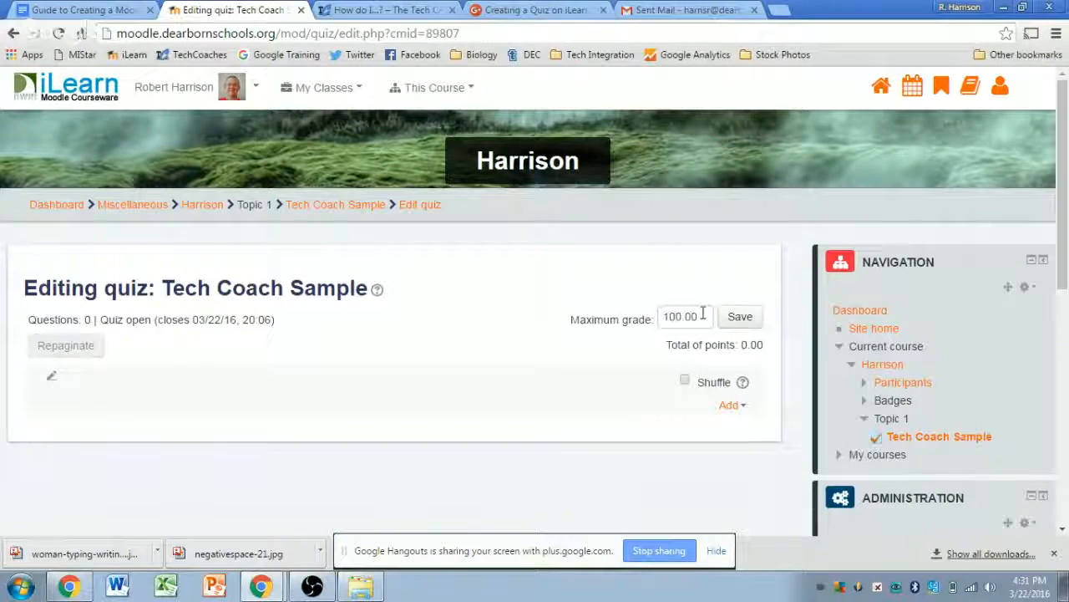
triple_click(702, 316)
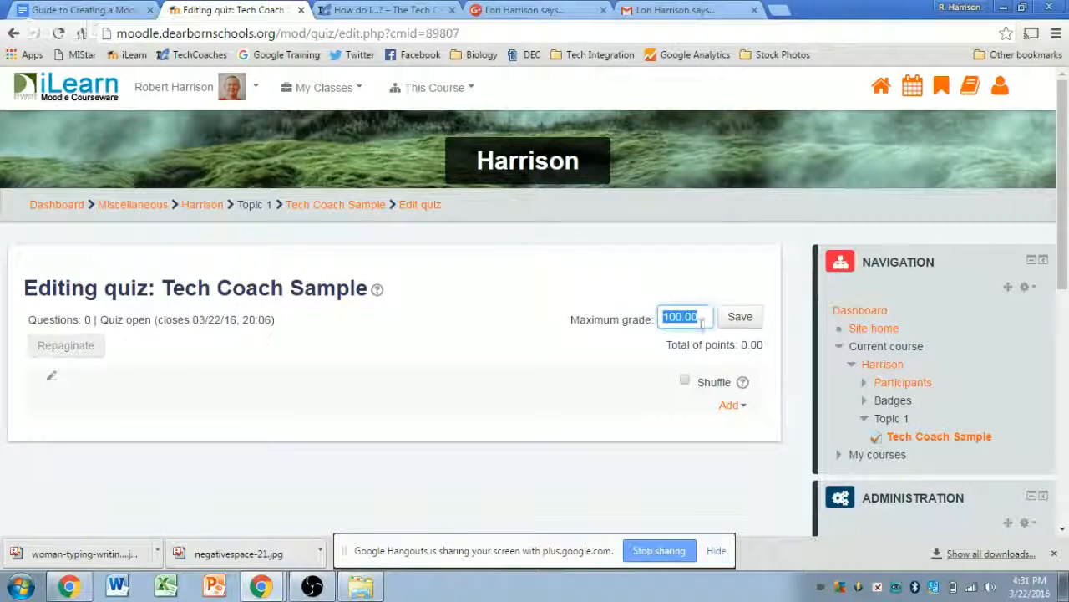
type("50")
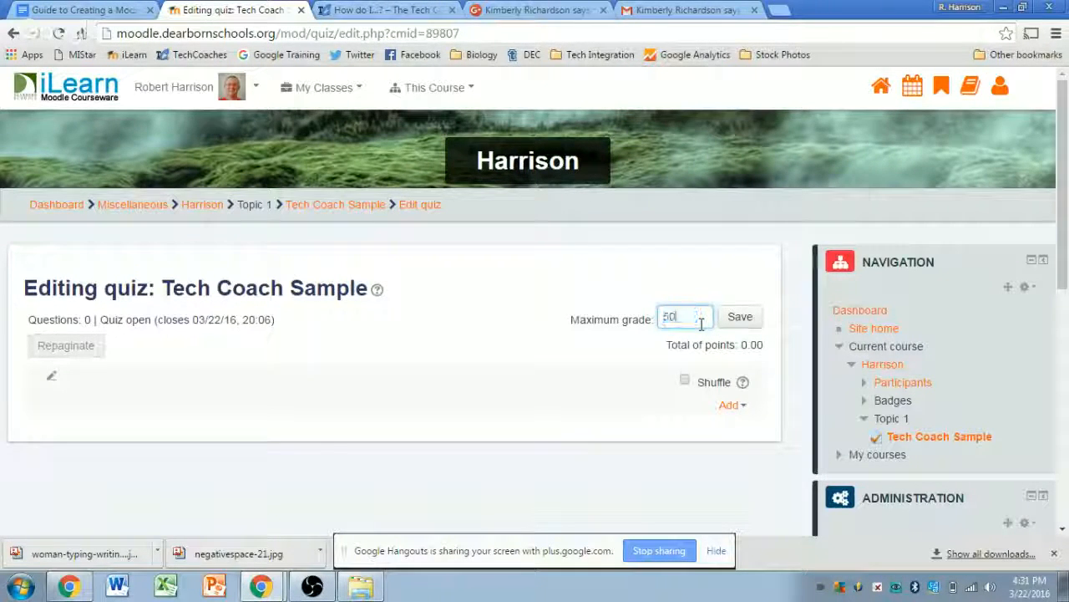
left_click(732, 321)
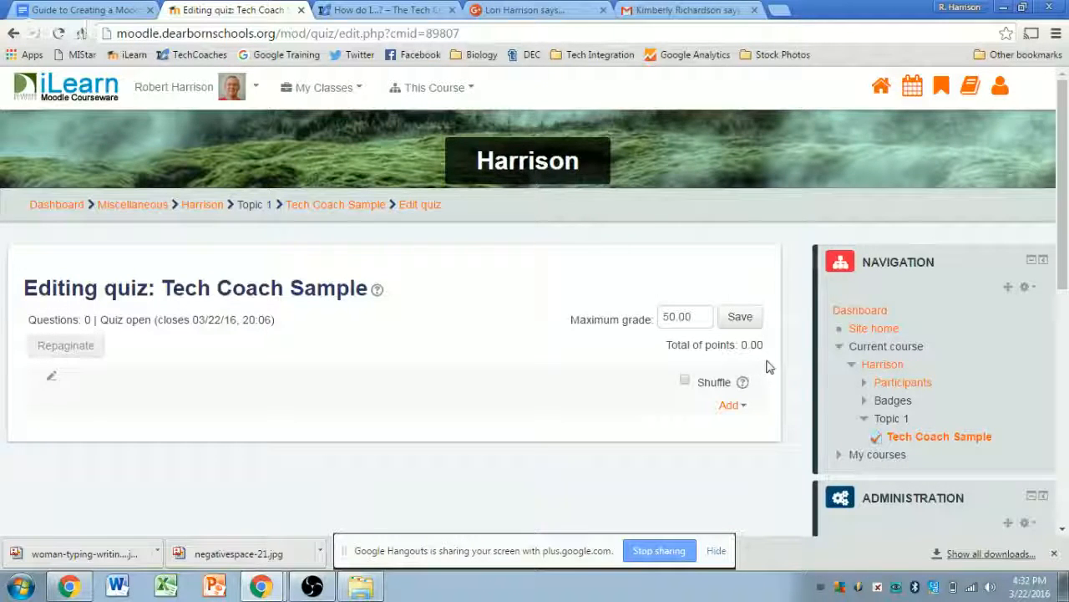
scroll(771, 363, "down", 1)
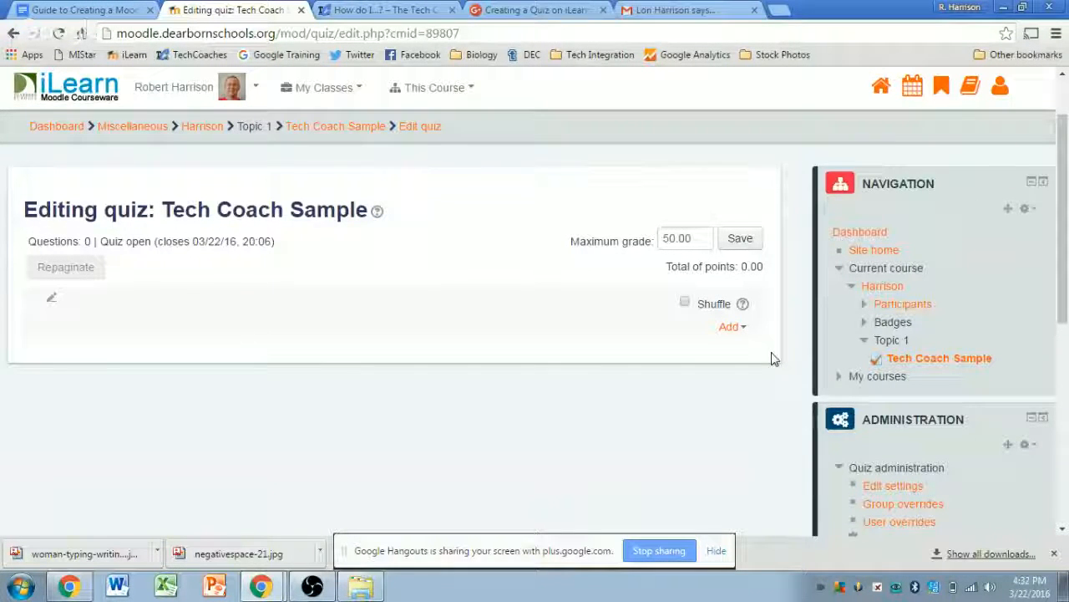
- Tick Shuffle and show the Add choices: new question, from question bank, random question
left_click(685, 305)
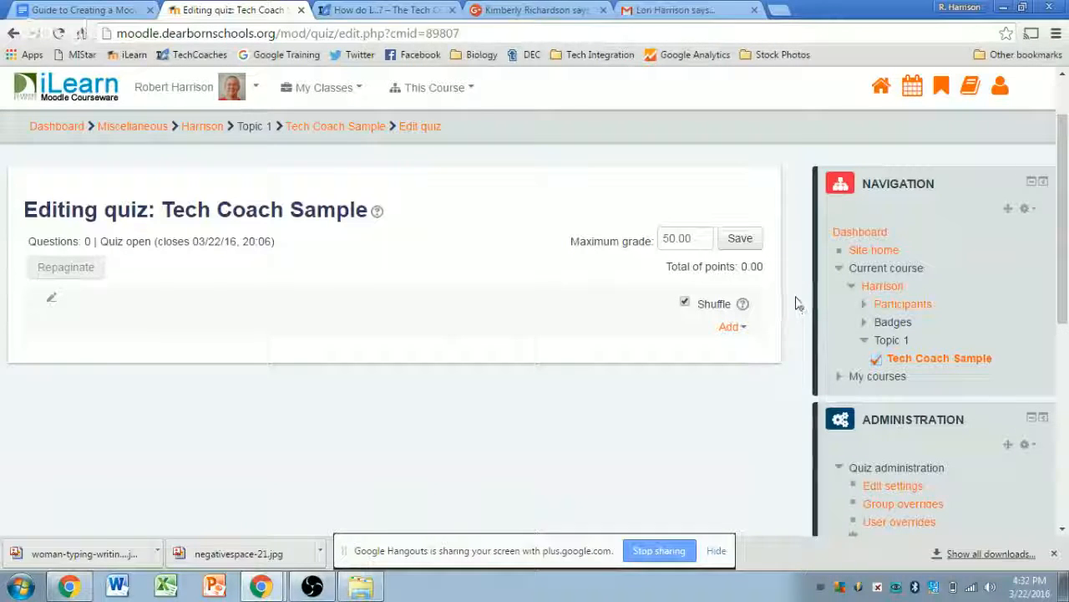
left_click(730, 327)
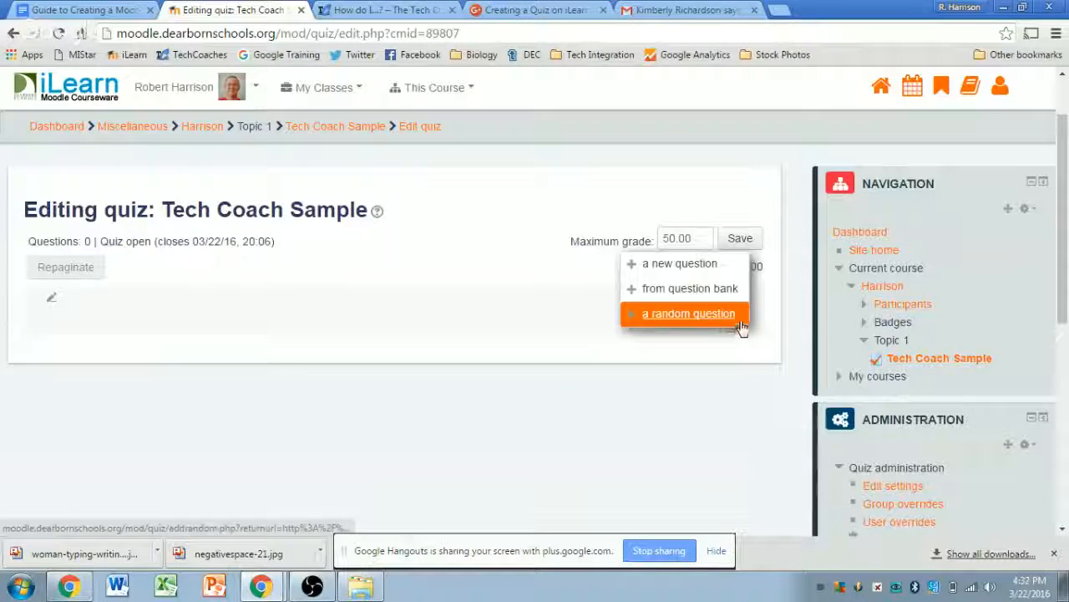
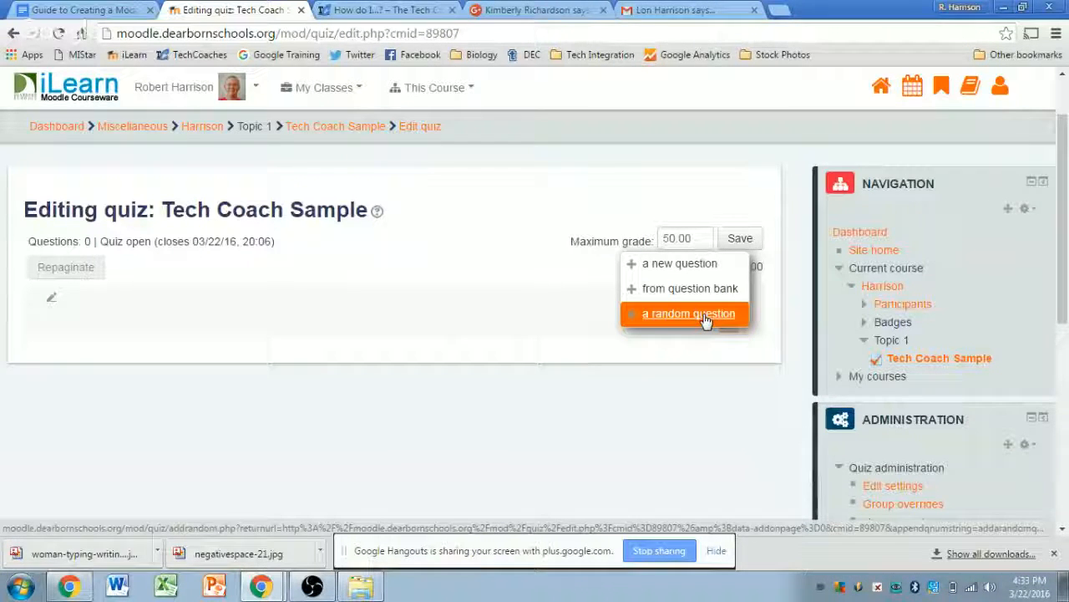
- Start a new question in the Tech Coach Sample quiz and pick the Gapfill question type
left_click(690, 269)
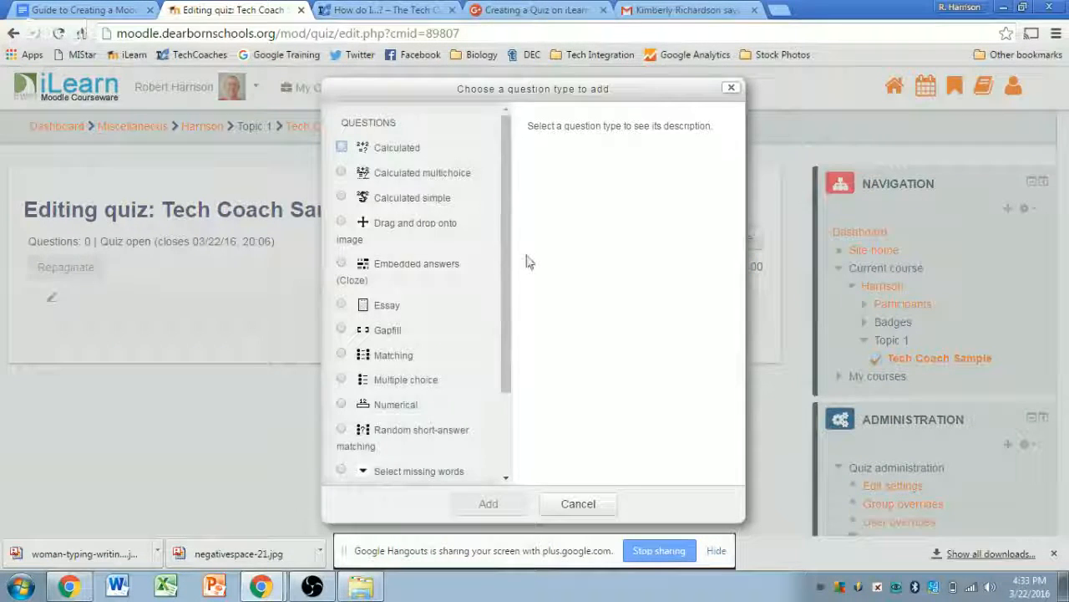
left_click_drag(503, 258, 489, 398)
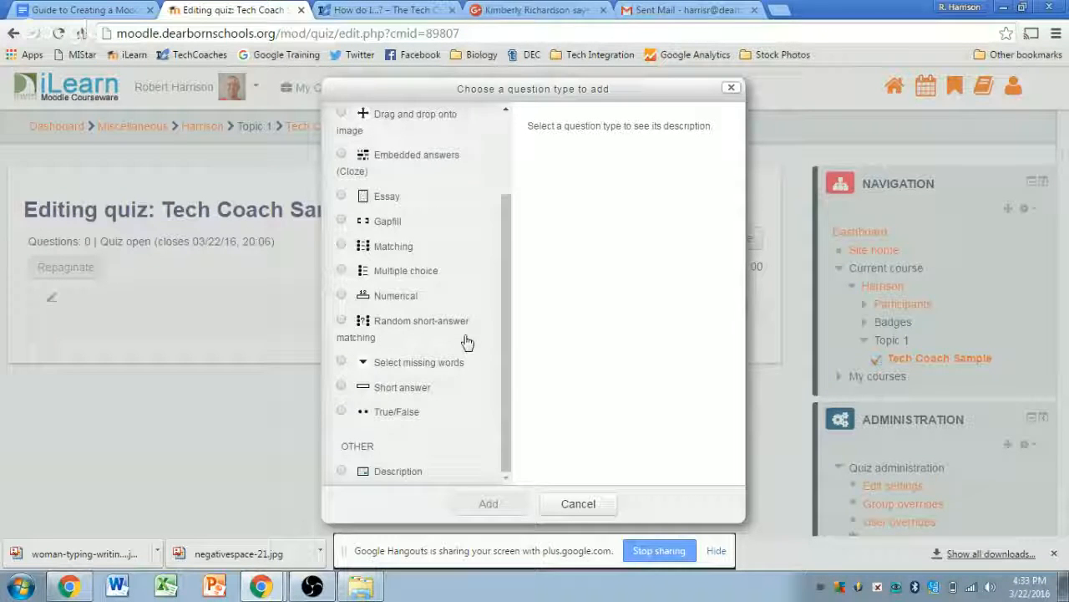
scroll(418, 239, "up", 1)
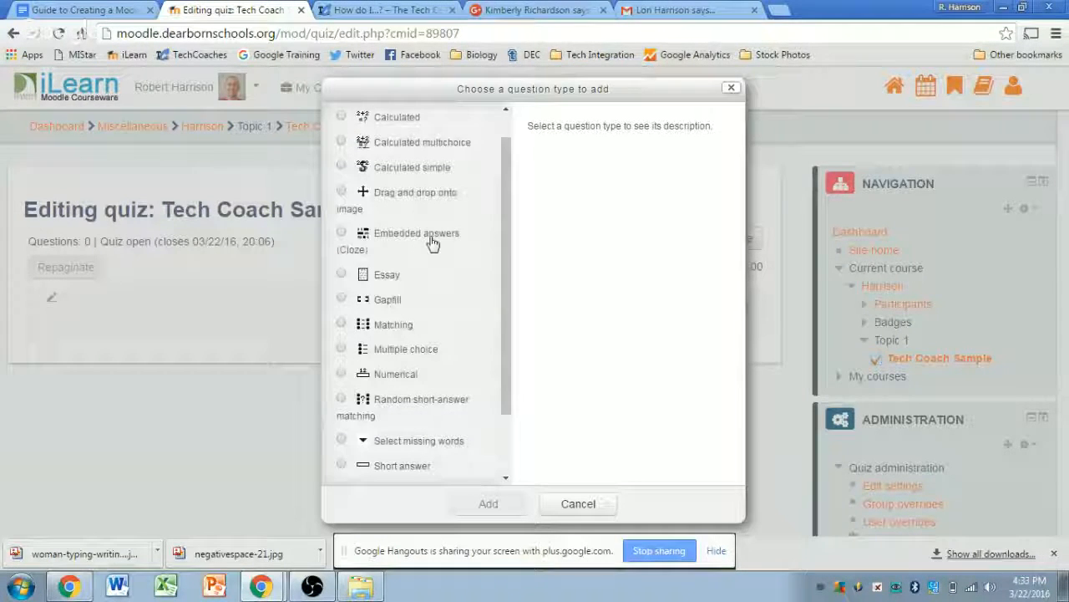
scroll(432, 243, "up", 1)
scroll(436, 239, "down", 1)
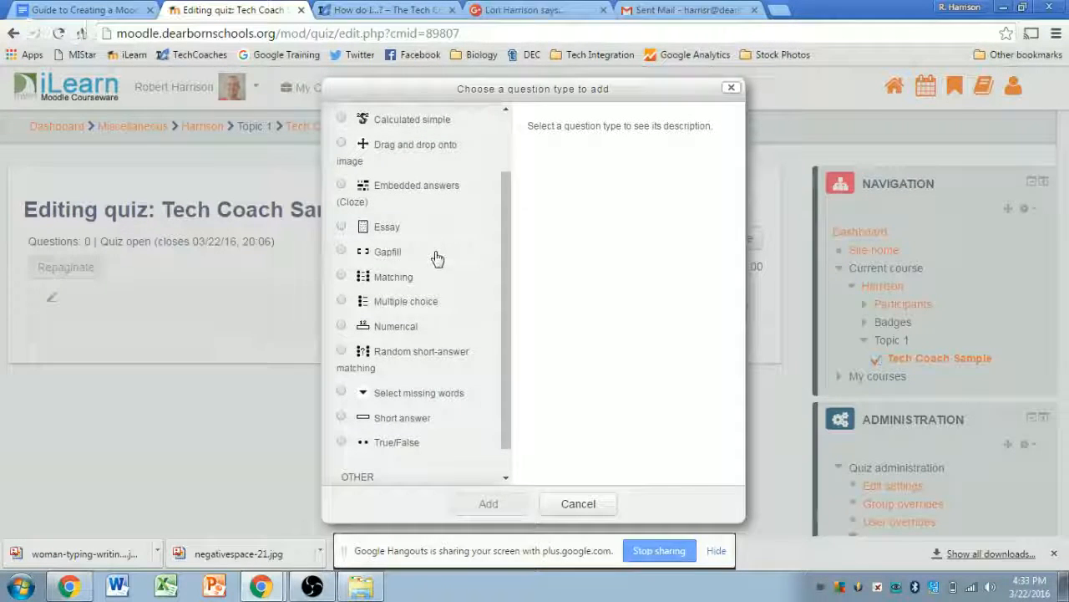
scroll(443, 247, "up", 1)
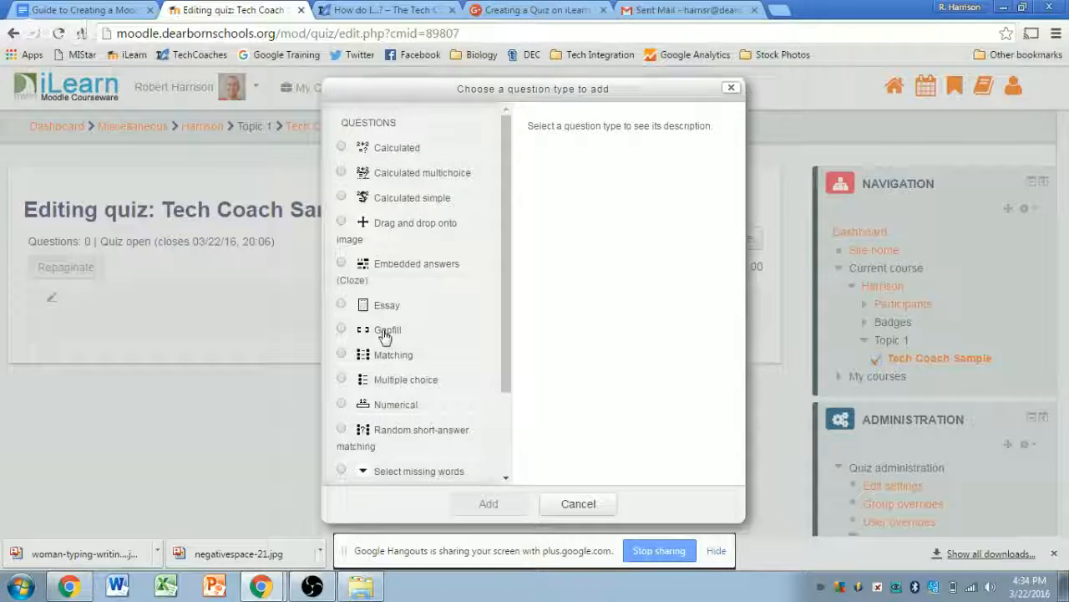
left_click(385, 334)
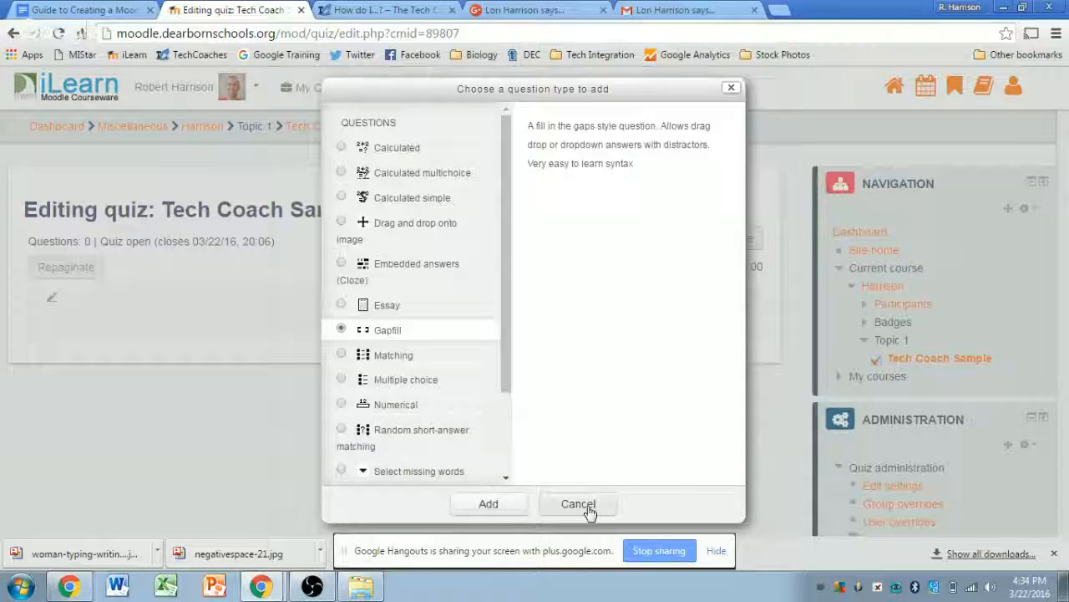
- Open the Gap Fill question form, leaving the category at Default for Harrison (7)
left_click(497, 505)
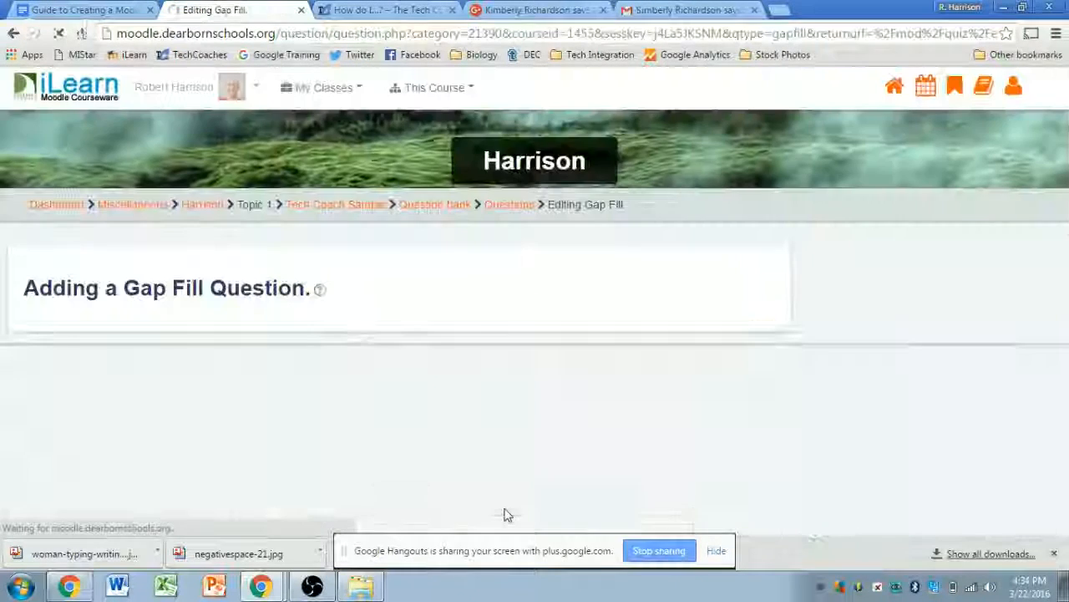
scroll(788, 313, "down", 1)
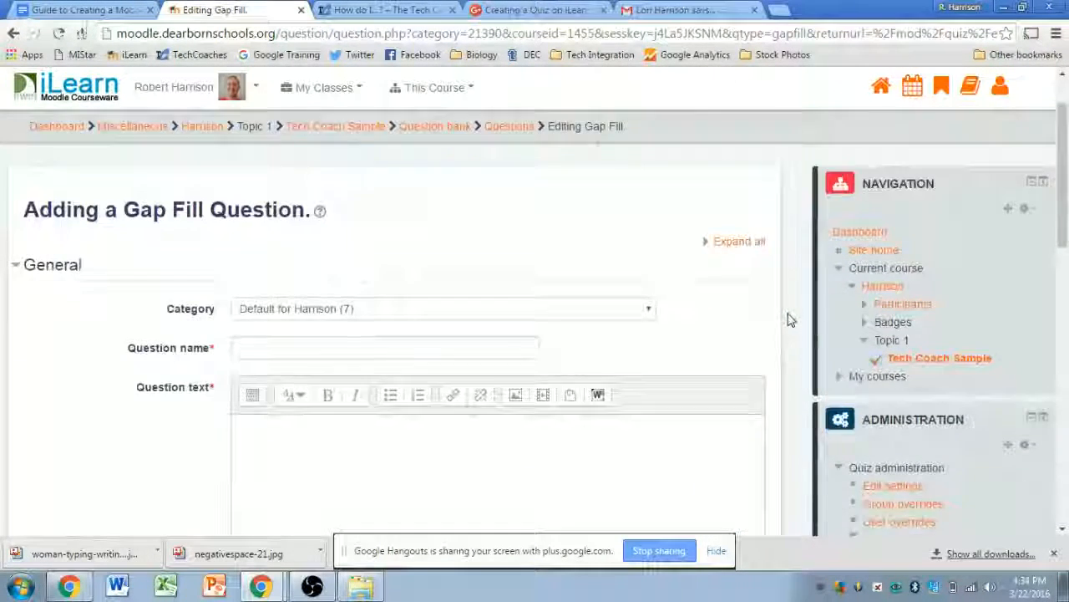
scroll(790, 320, "down", 1)
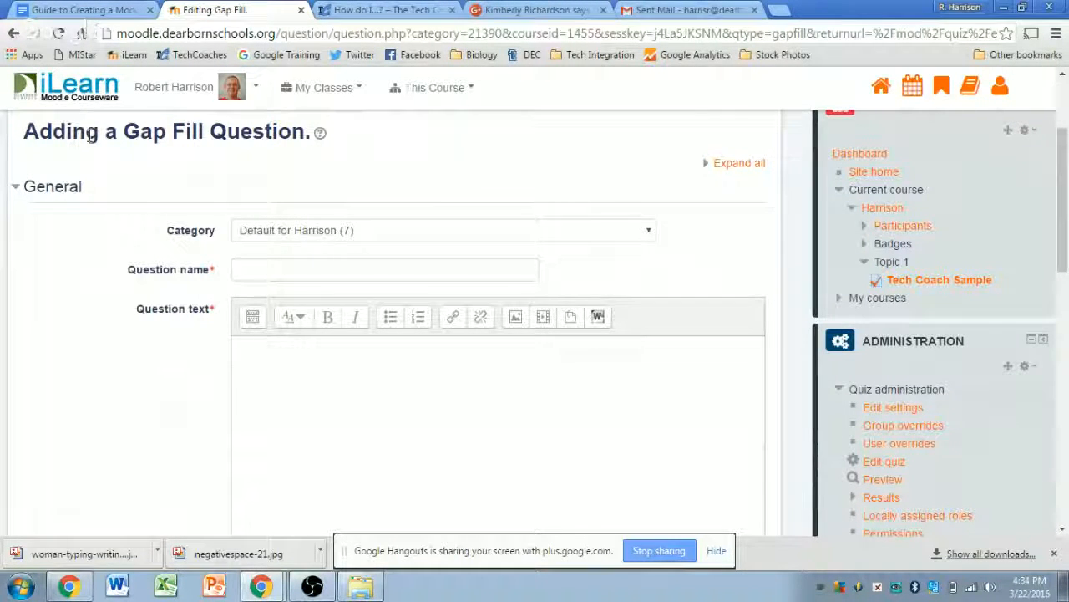
left_click_drag(123, 132, 272, 136)
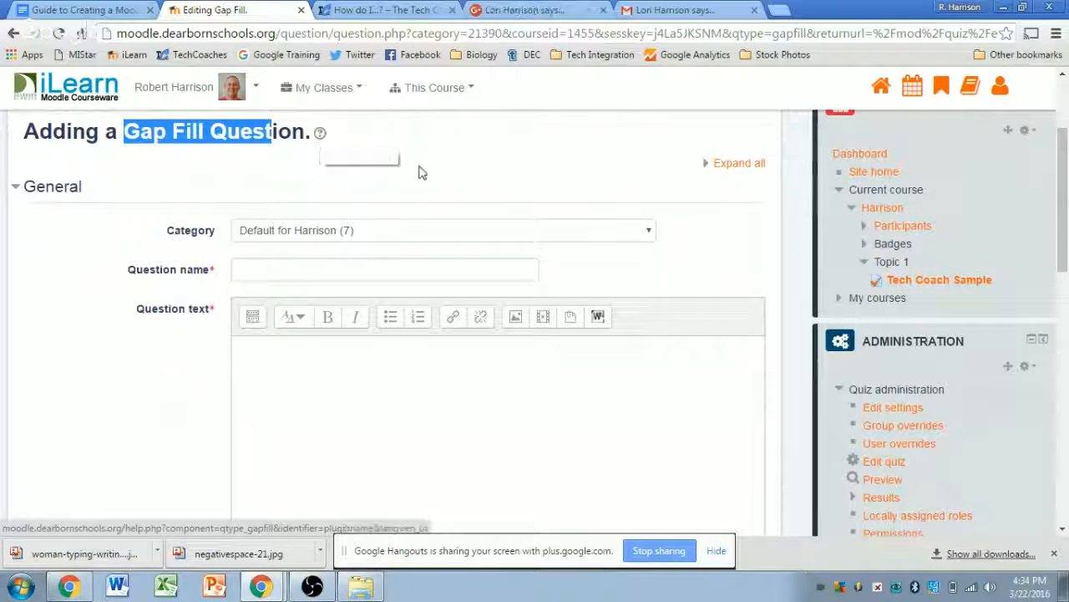
left_click(774, 236)
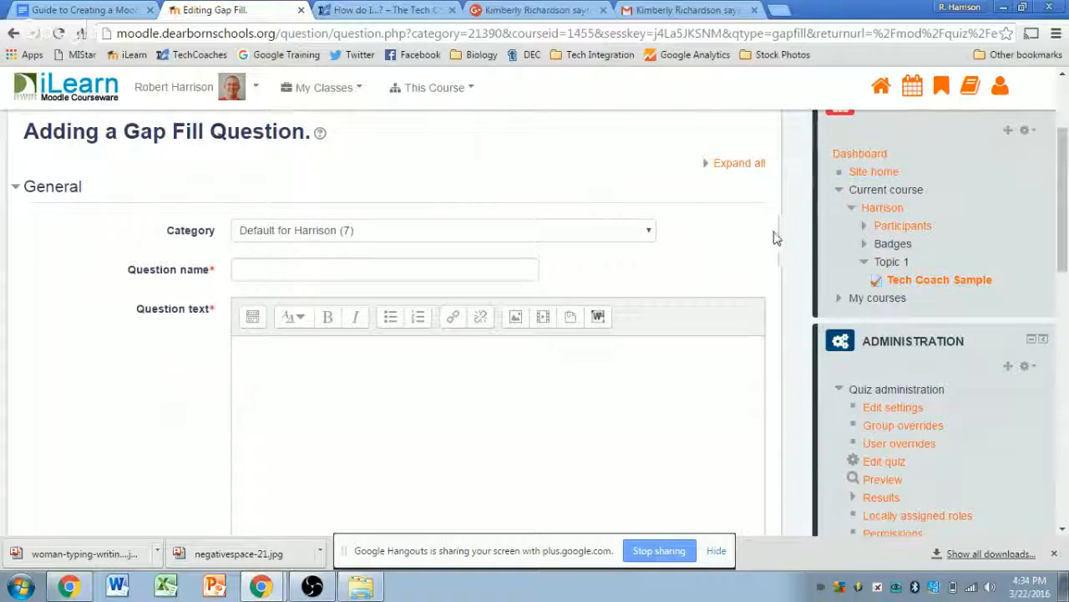
left_click(650, 233)
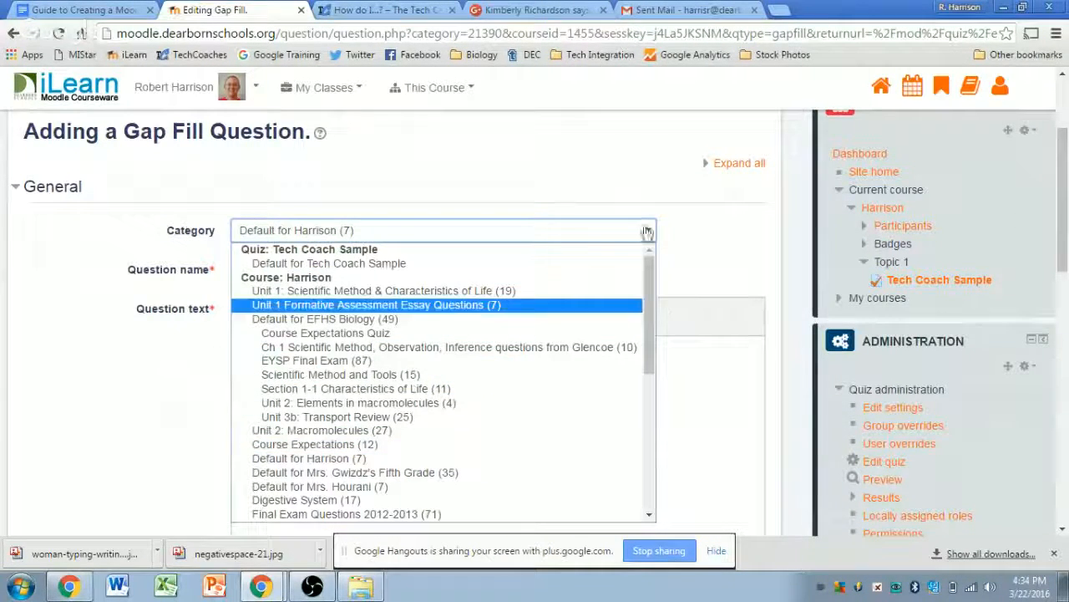
left_click(706, 233)
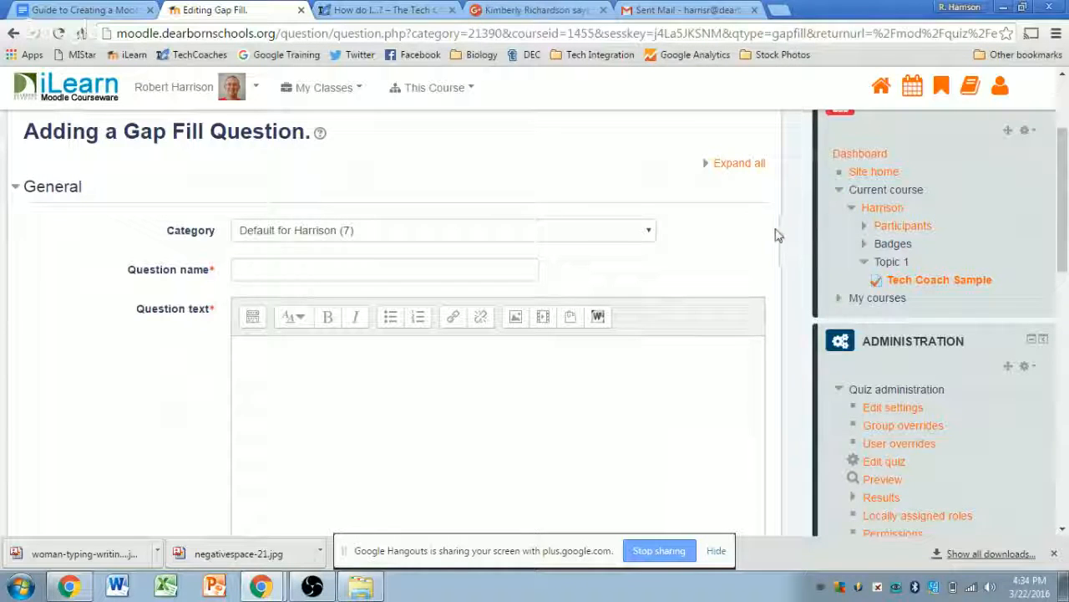
left_click(258, 271)
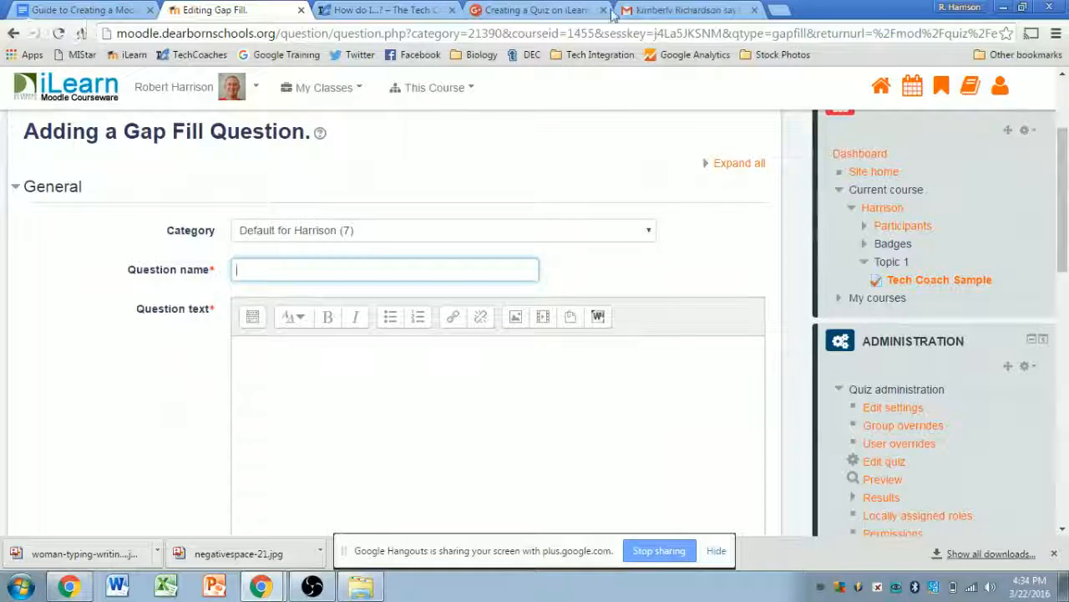
- Enter 'cells' as the question name and place the cursor in the Question text editor
left_click(792, 235)
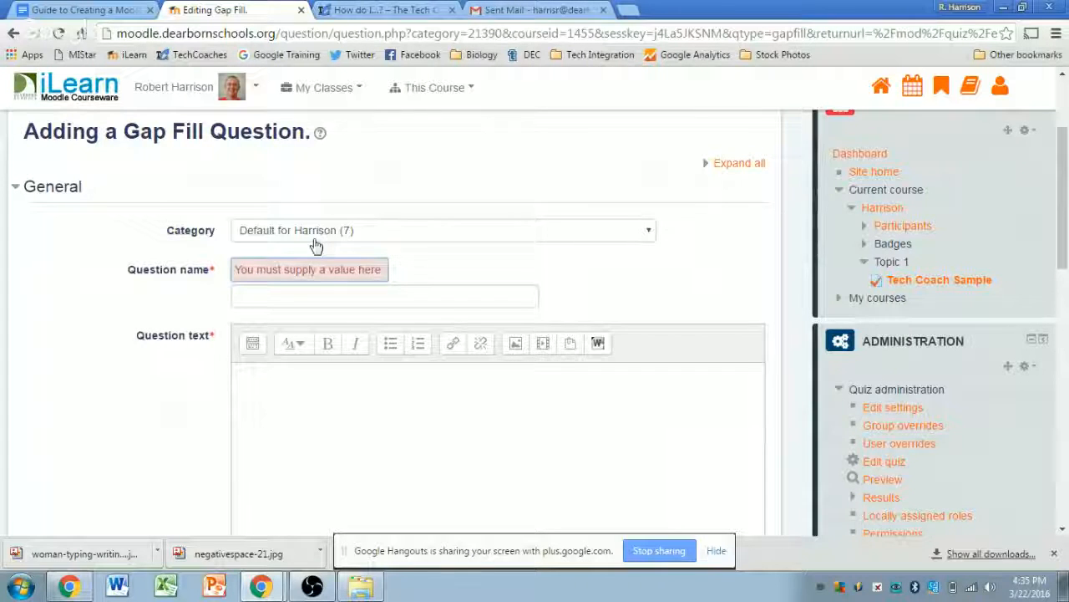
left_click(258, 298)
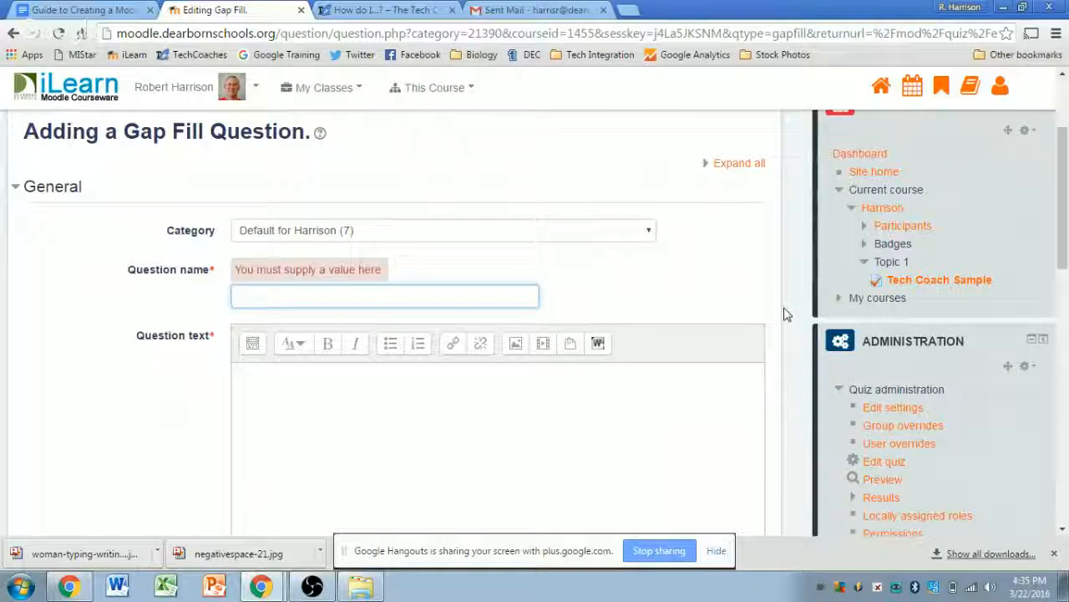
type("cells")
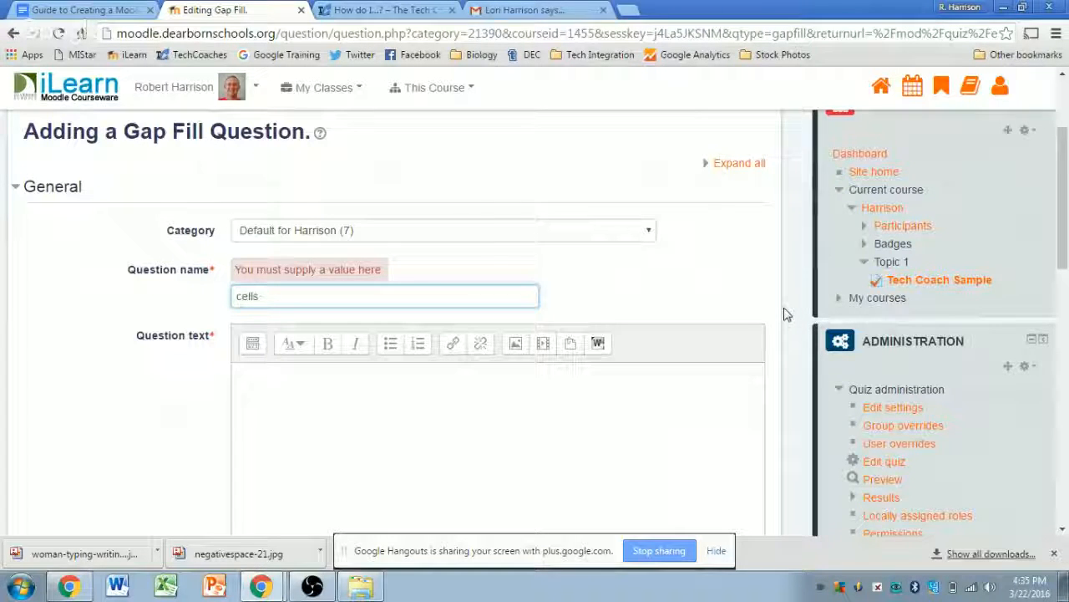
key("Tab")
scroll(777, 307, "down", 1)
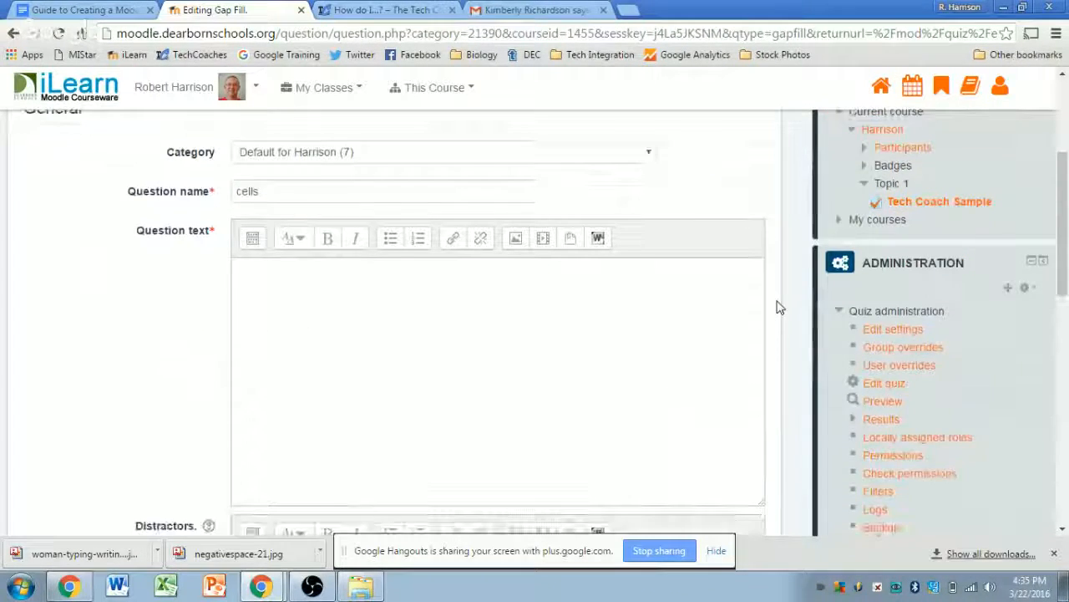
left_click(276, 284)
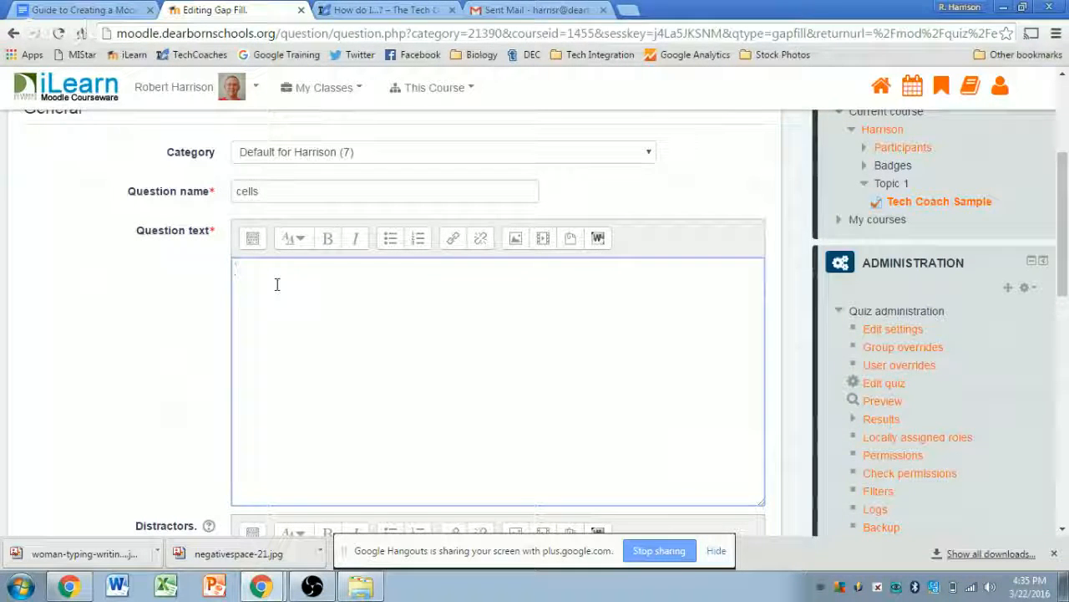
key("shift+Tab")
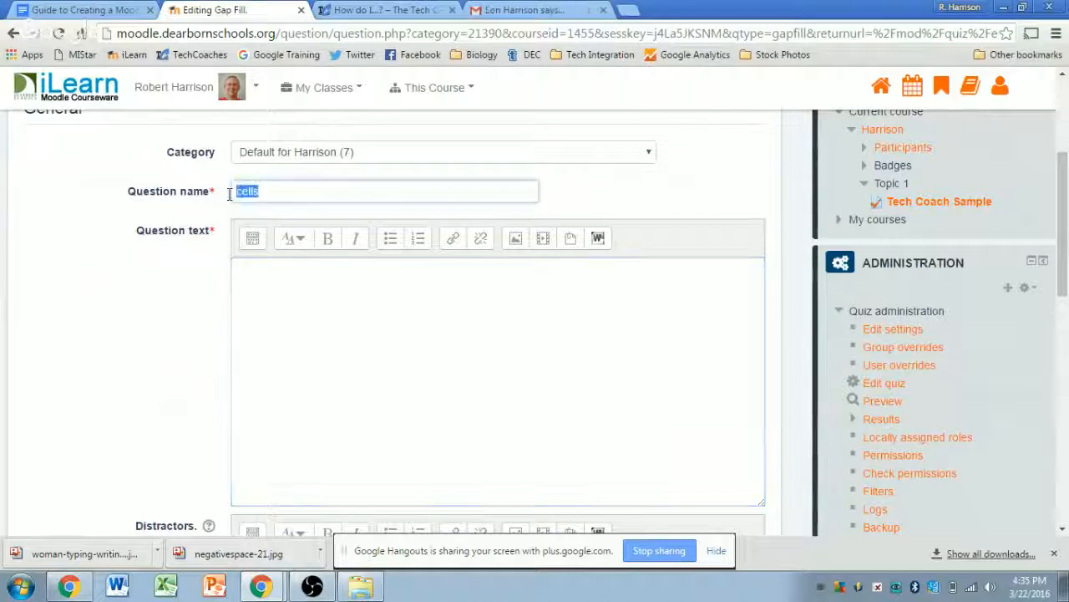
left_click(337, 284)
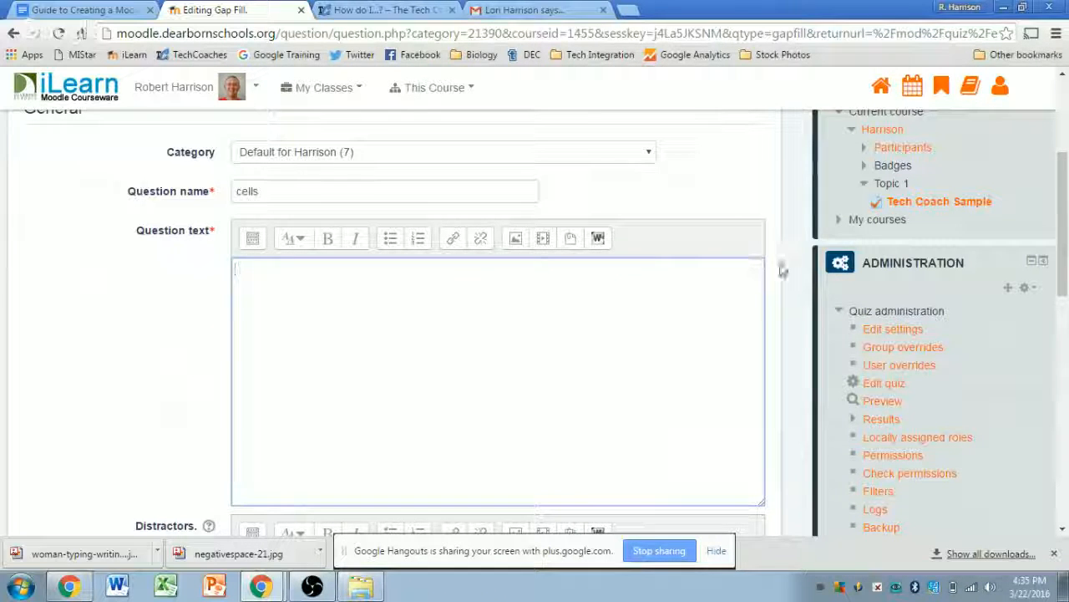
scroll(778, 268, "up", 3)
- Write the question text 'All living things are made of cells. These are made of parts called organelles.'
scroll(780, 269, "down", 3)
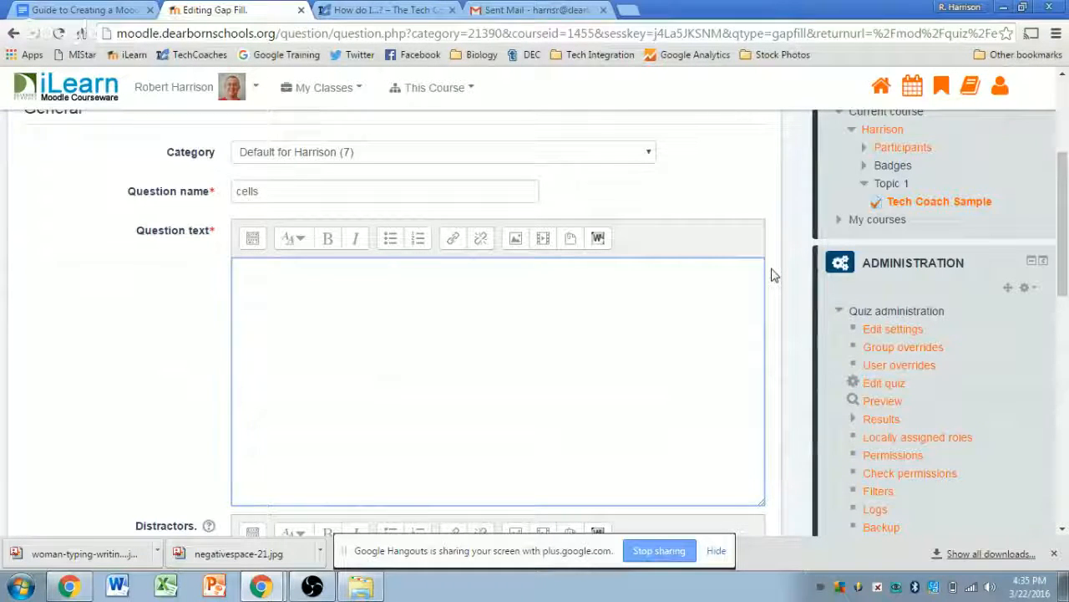
type("living things are made of cells.")
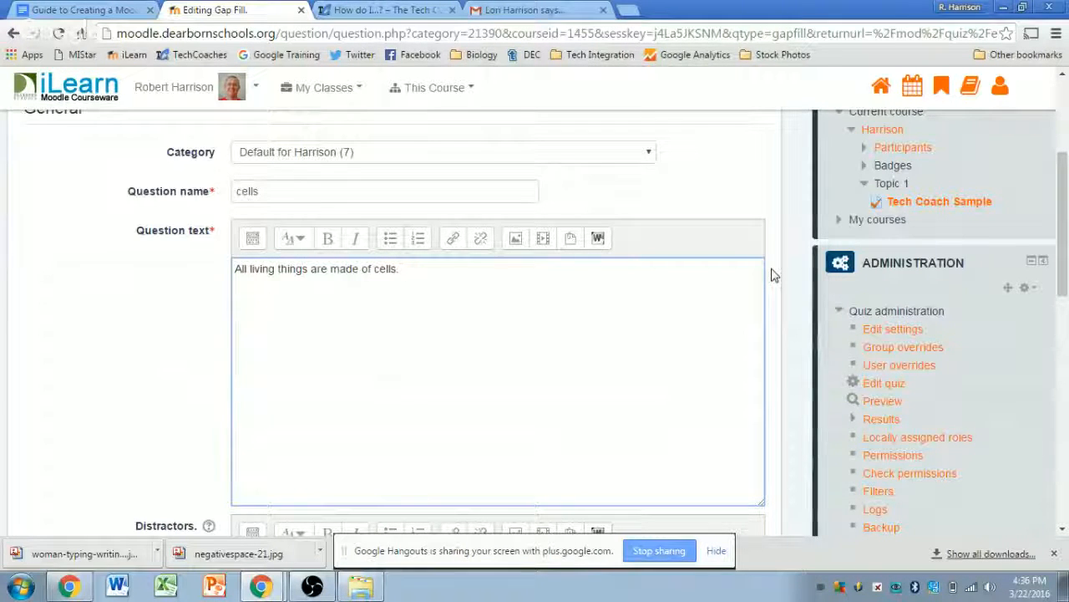
type("These are made o")
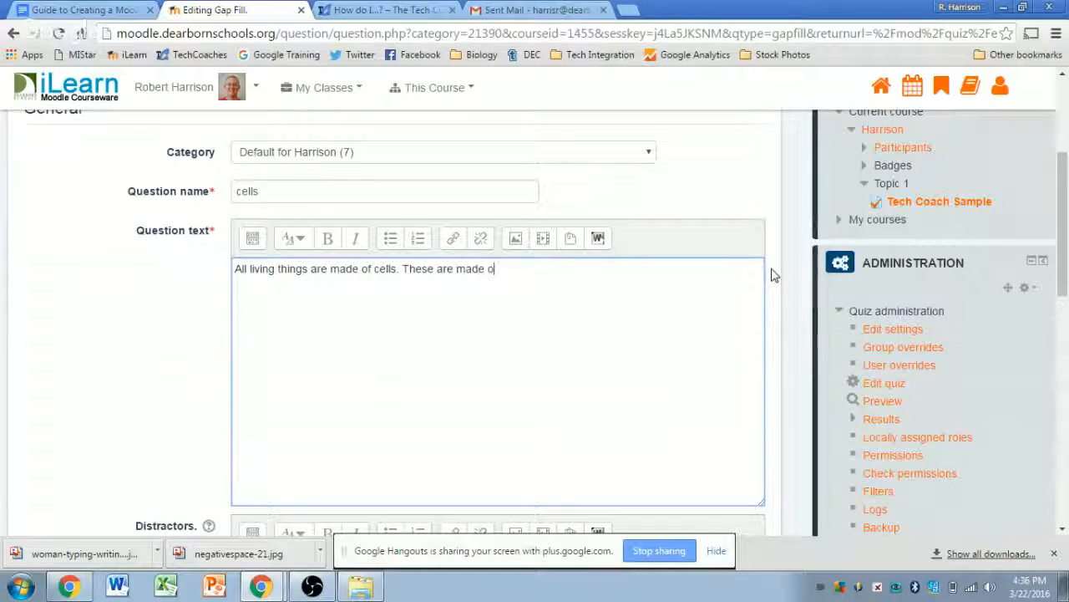
type("f parts called organelles")
key("Return")
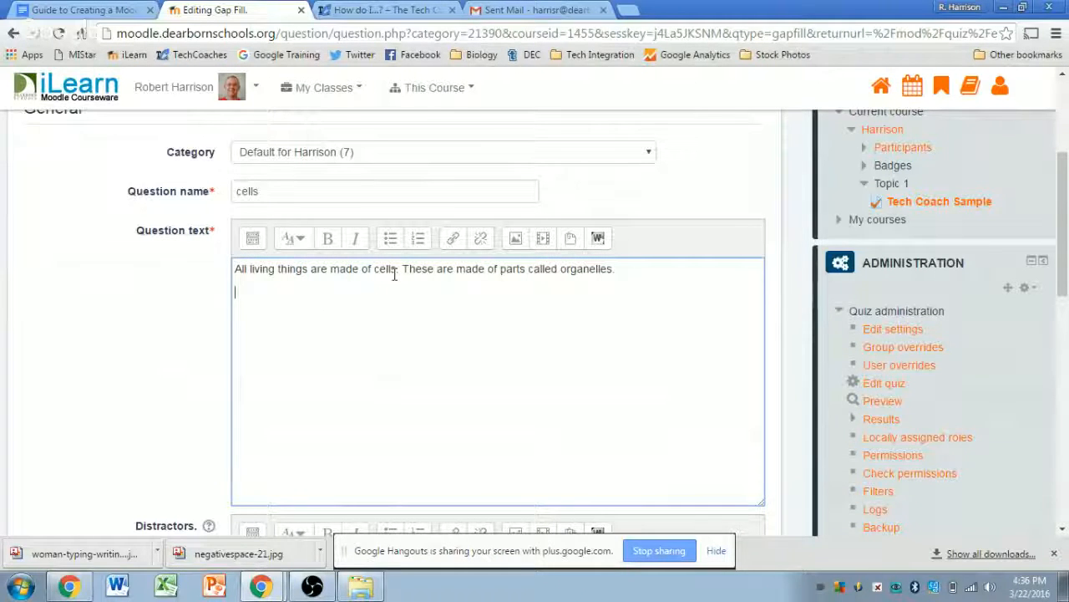
scroll(441, 284, "up", 2)
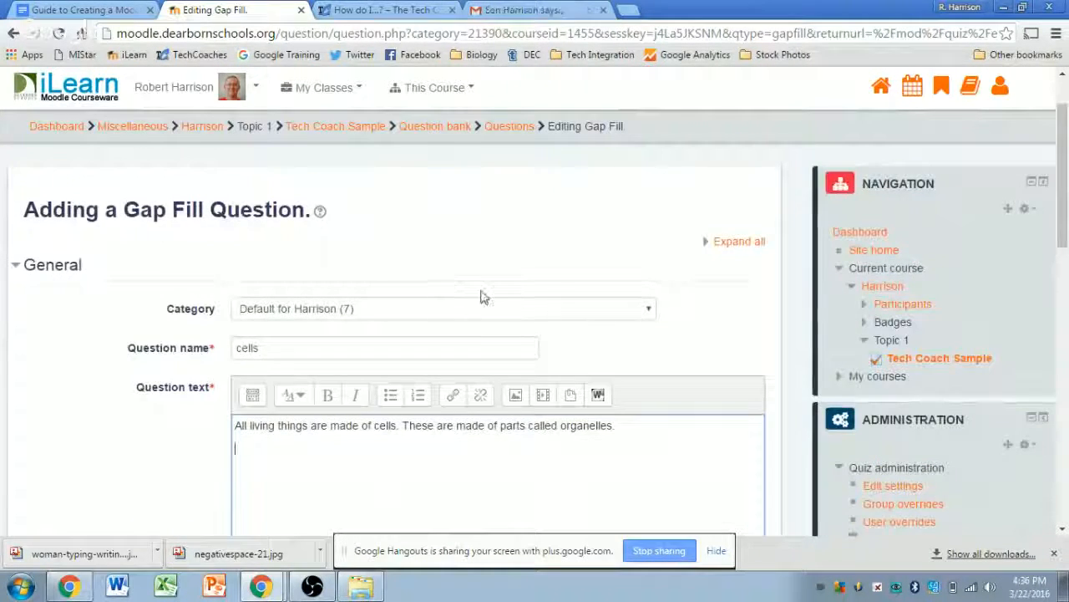
scroll(781, 343, "down", 2)
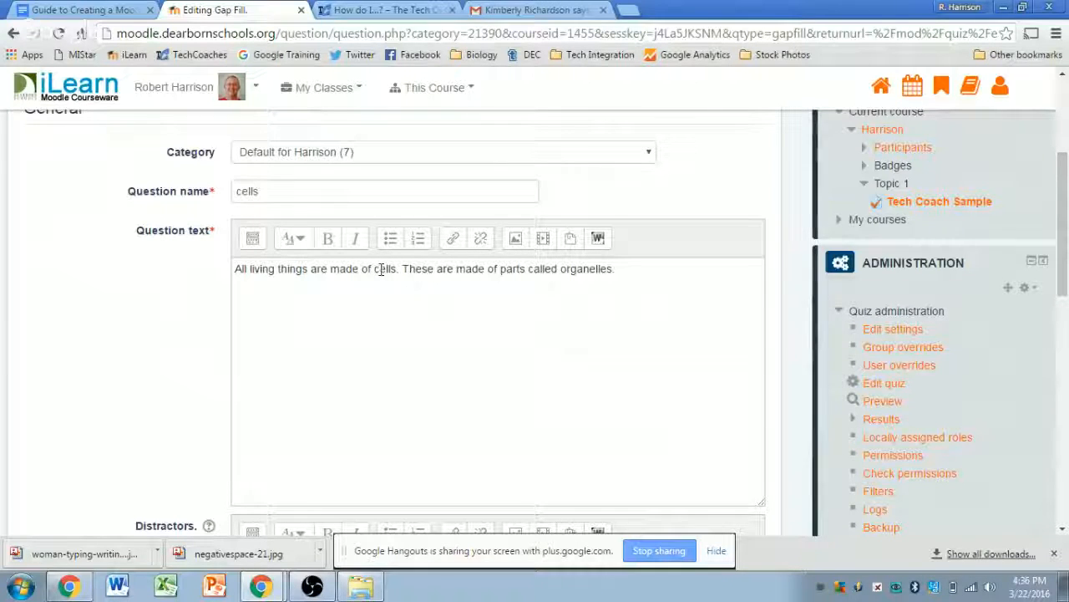
- Wrap 'cells' and 'organelles' in square brackets to mark them as gaps
left_click(372, 269)
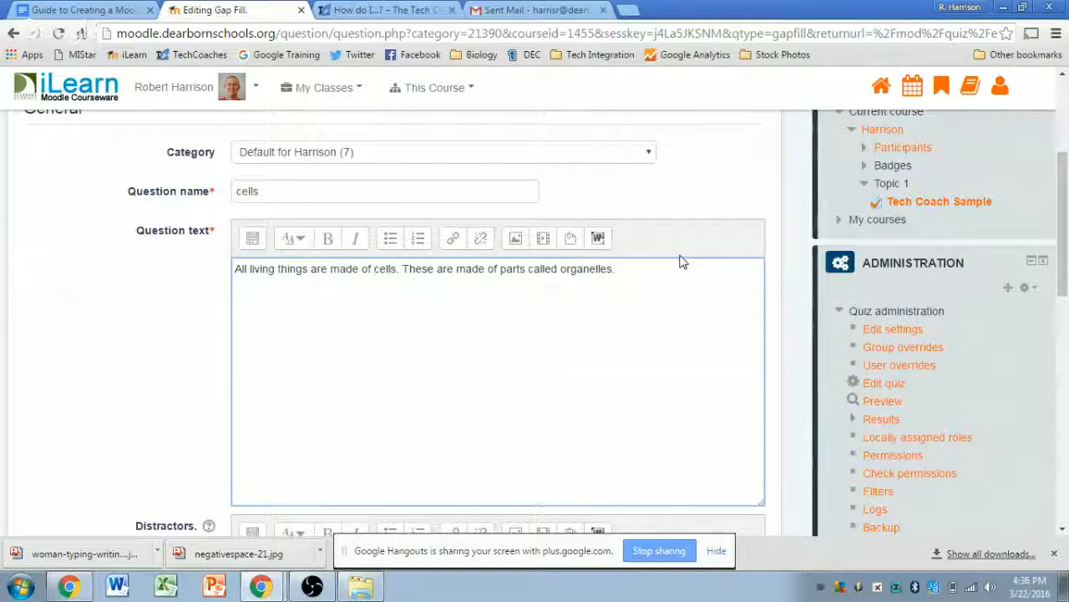
type("[")
key("Right")
key("Right")
key("Right")
key("Right")
type("]")
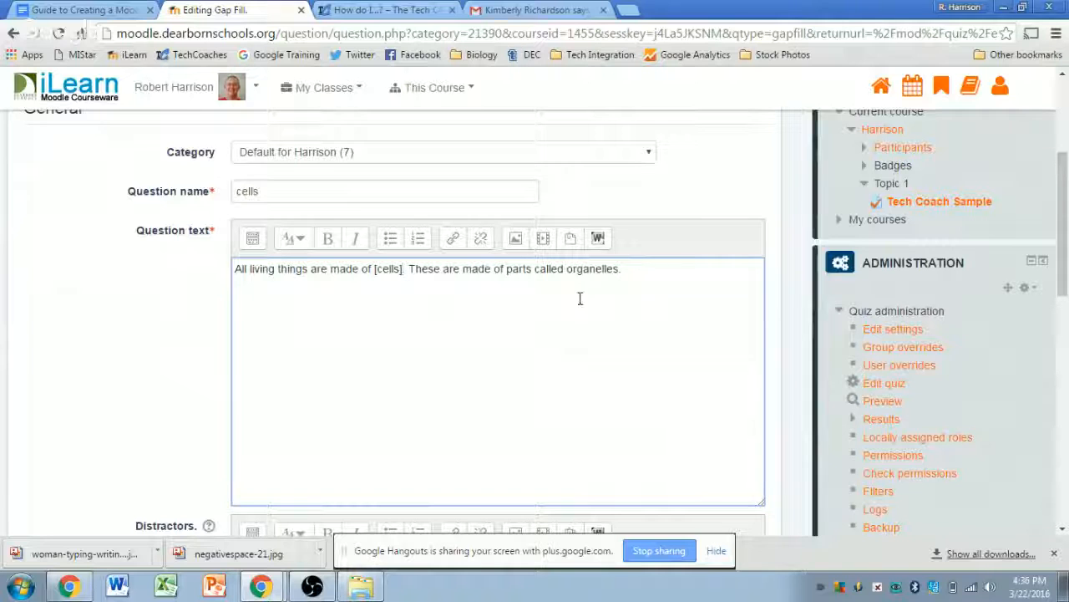
left_click(568, 269)
type("[")
key("Right")
key("Right")
key("Right")
key("Right")
key("Right")
key("Right")
key("Right")
key("Right")
key("Right")
key("Right")
type("]")
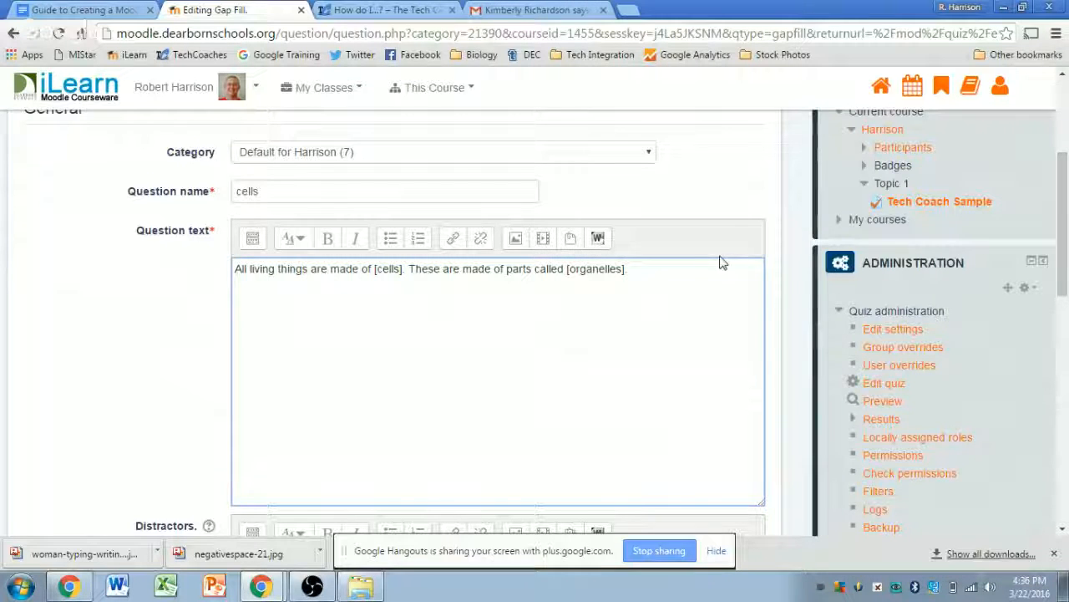
left_click(778, 248)
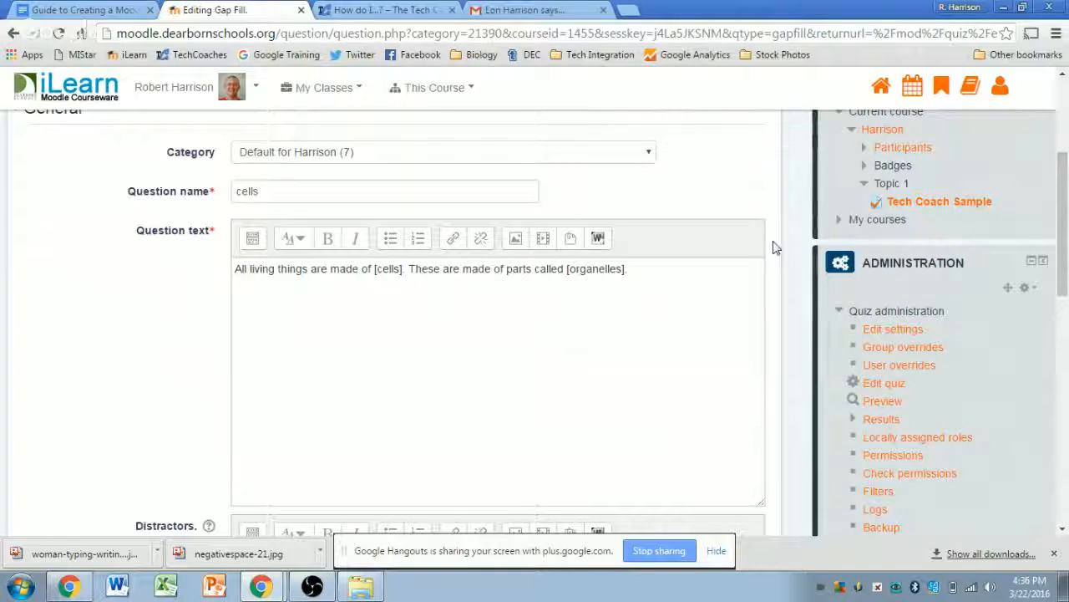
- Enter 'atoms,nucleus' in the Distractors field
scroll(776, 247, "down", 2)
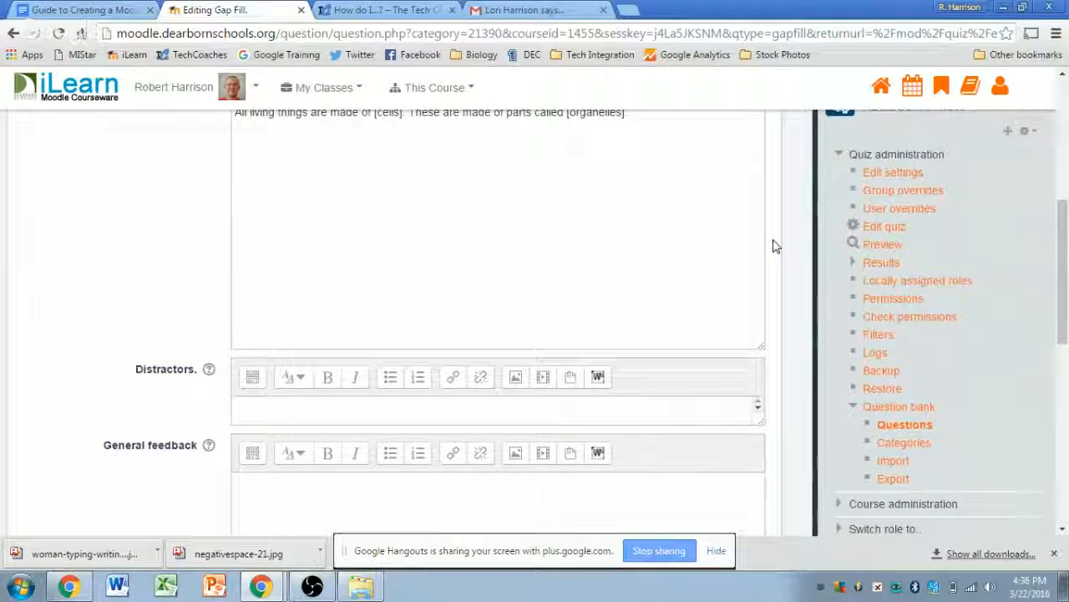
scroll(774, 244, "up", 1)
scroll(778, 250, "down", 1)
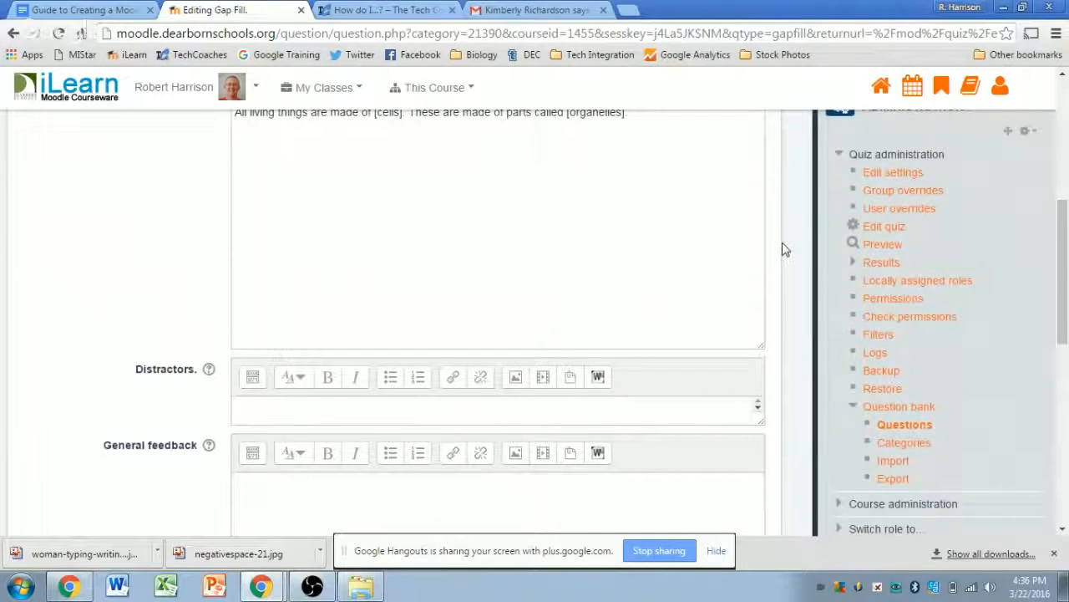
scroll(779, 248, "up", 1)
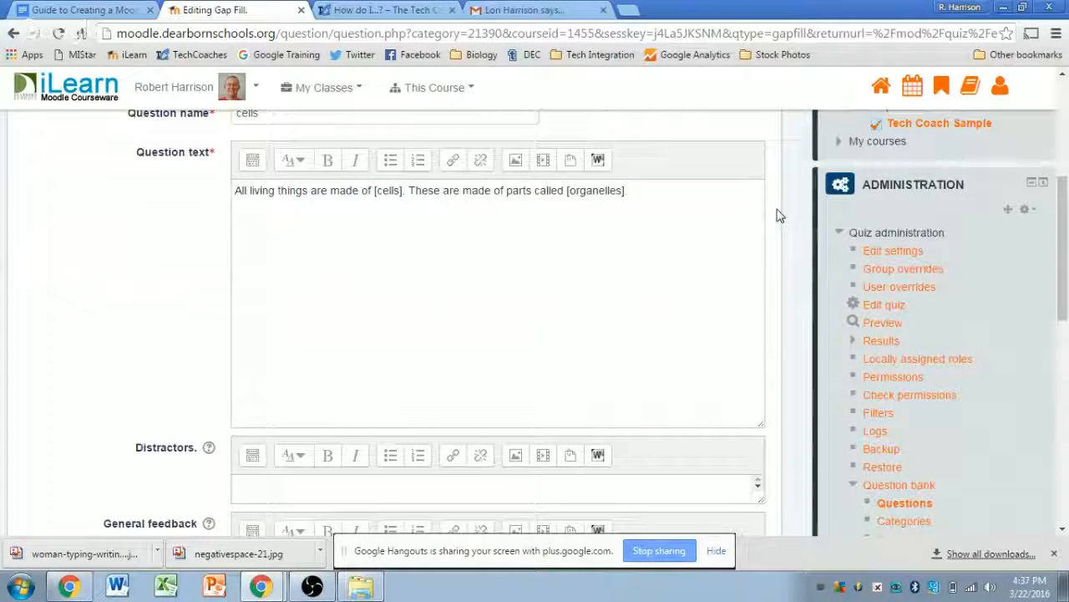
scroll(777, 215, "down", 1)
left_click(364, 416)
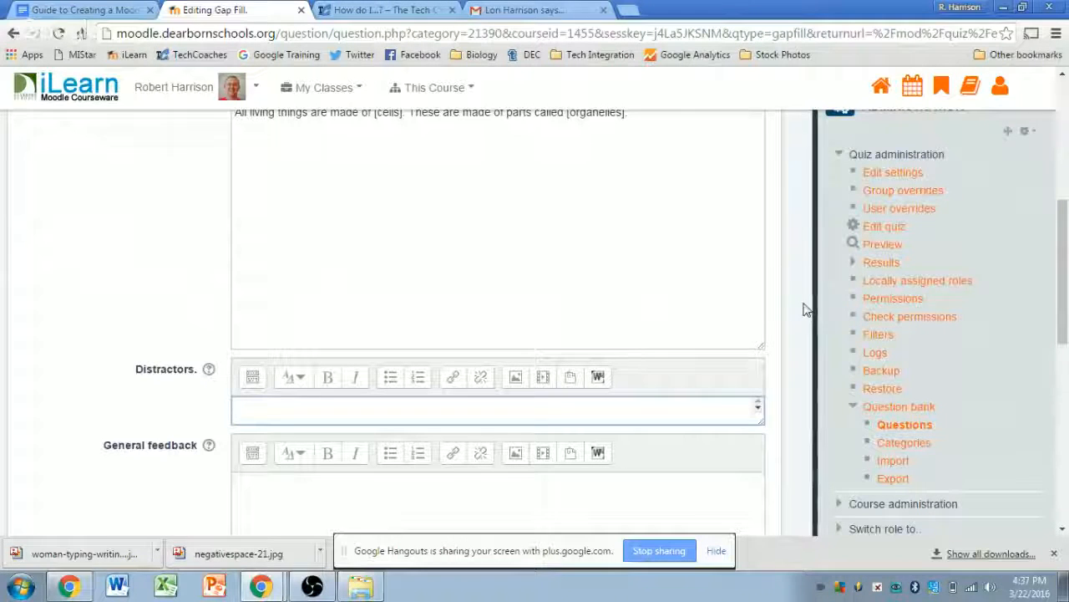
type("atoms,")
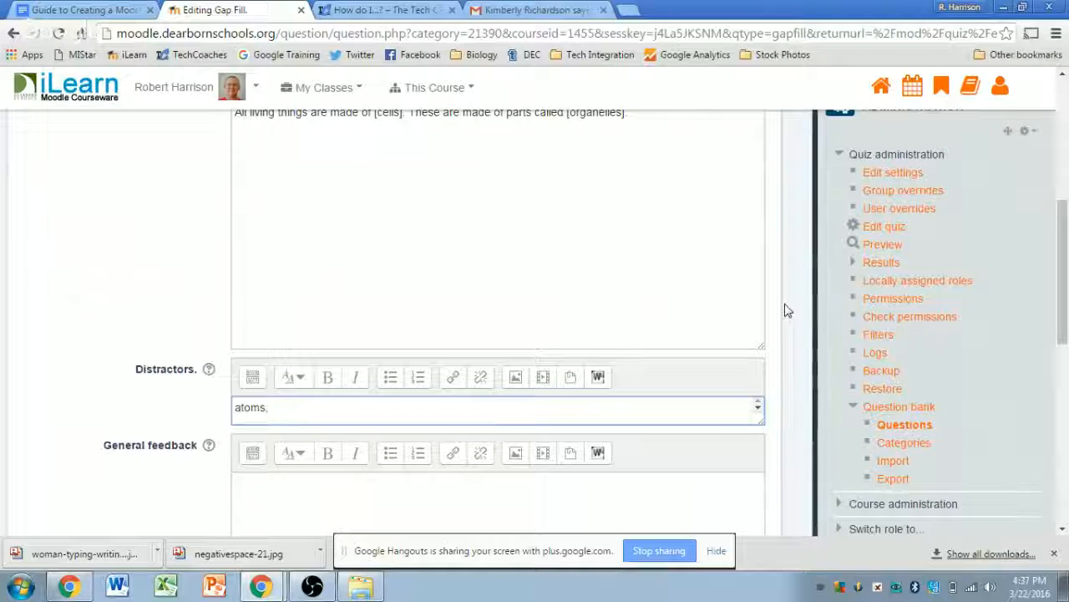
type("nuclues")
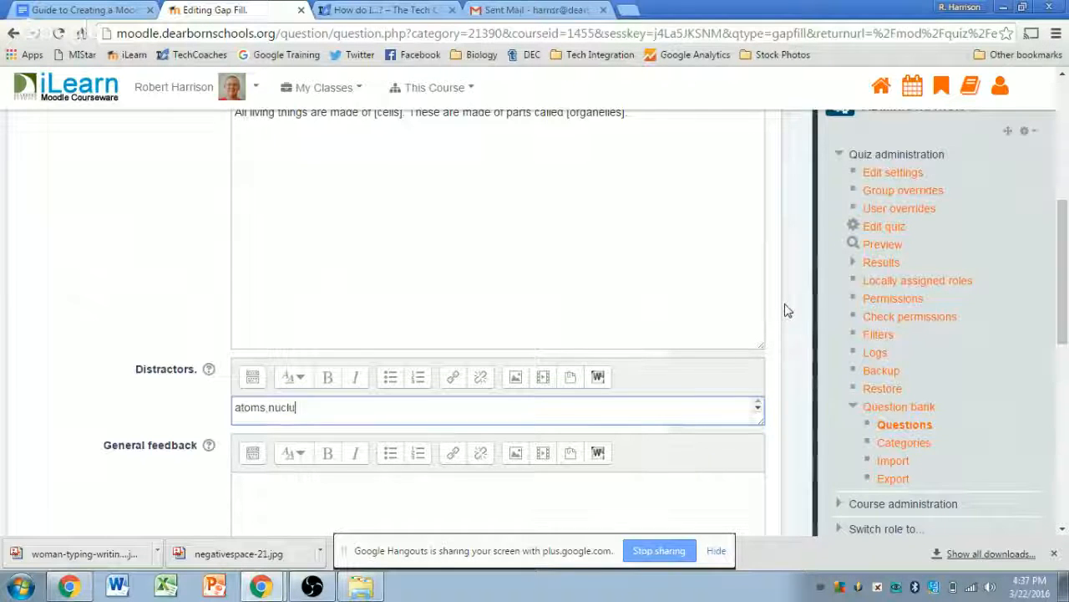
key("BackSpace")
type("eus")
left_click(783, 309)
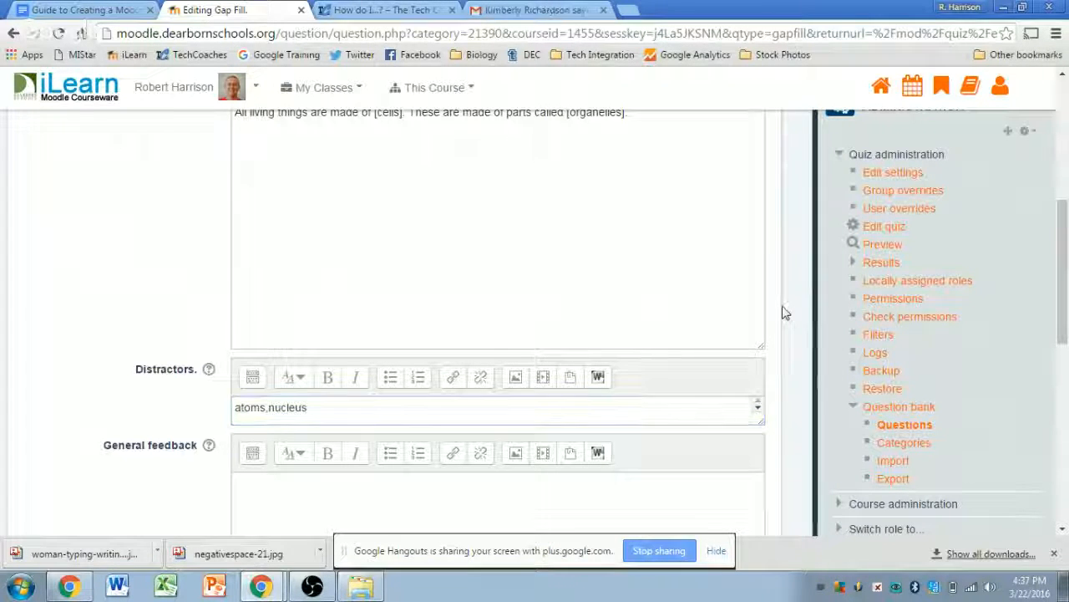
scroll(784, 315, "down", 3)
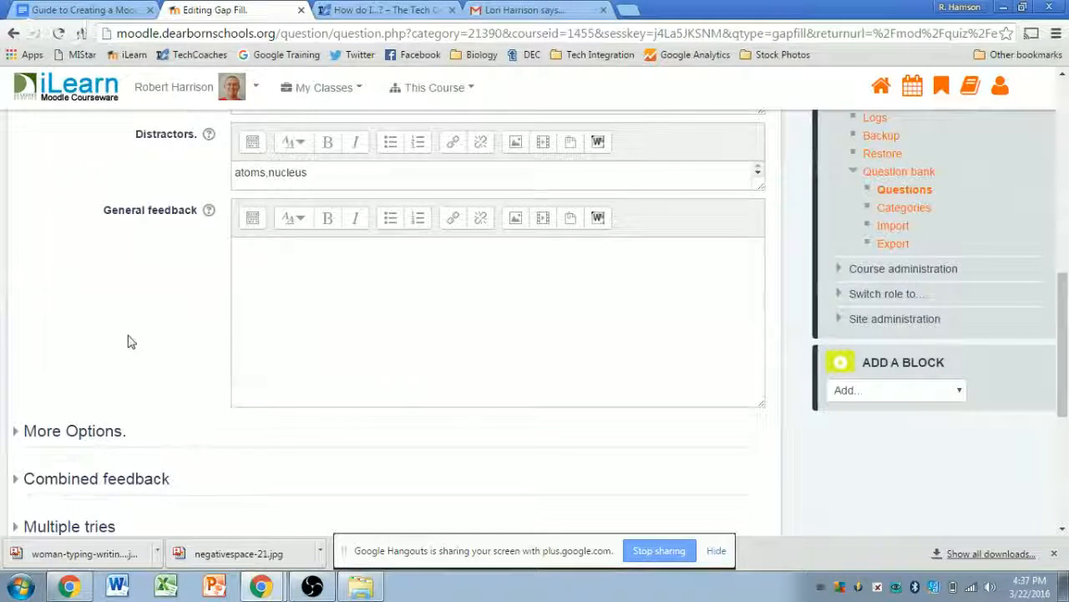
scroll(129, 341, "down", 1)
- Expand More Options and keep [ ] as the gap delimit characters
scroll(180, 350, "down", 1)
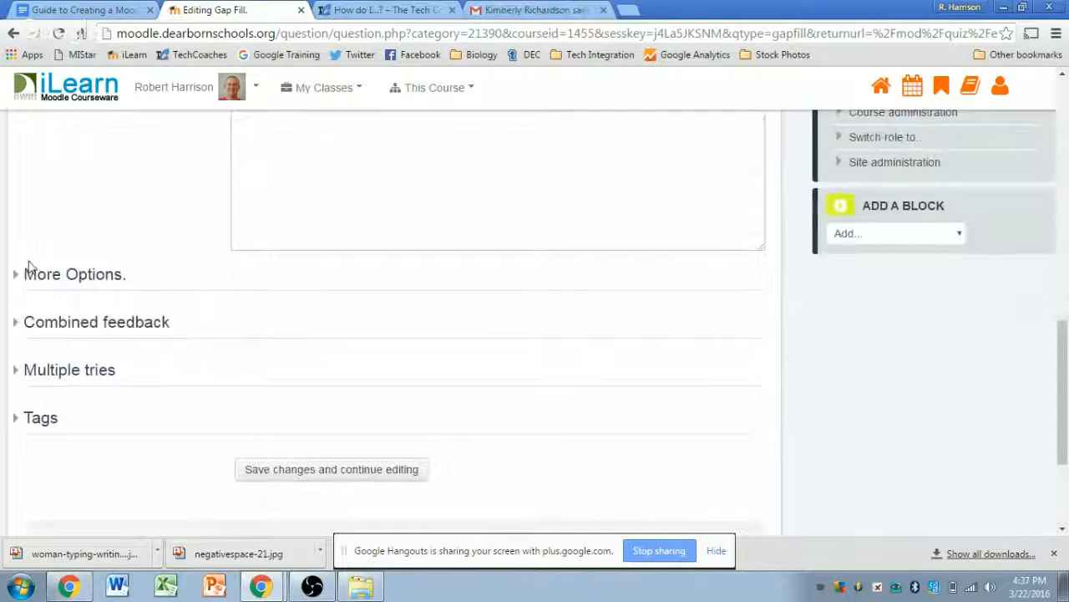
left_click(52, 282)
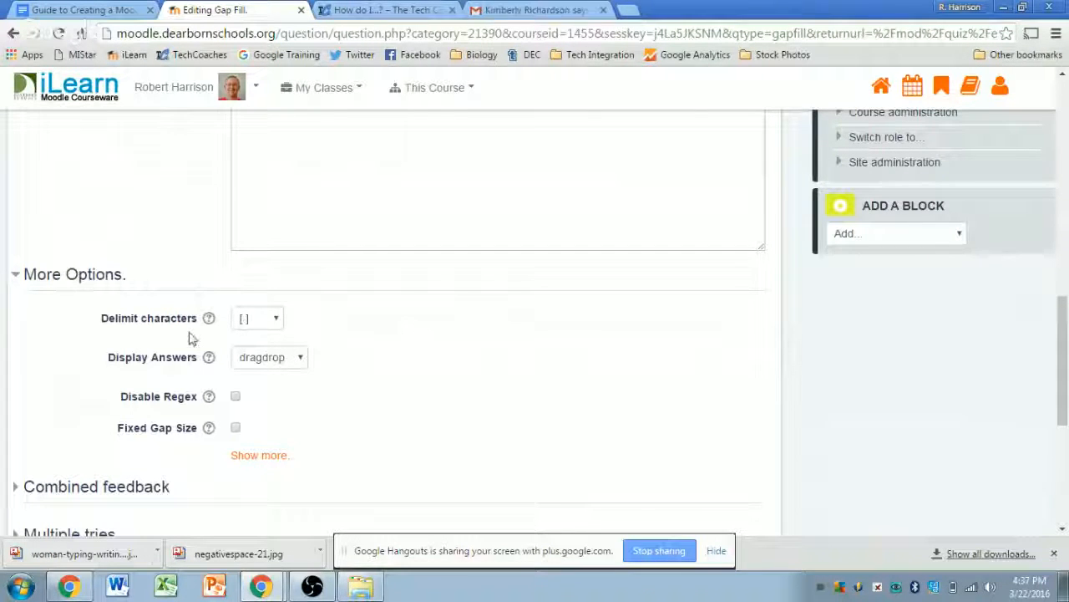
left_click(276, 324)
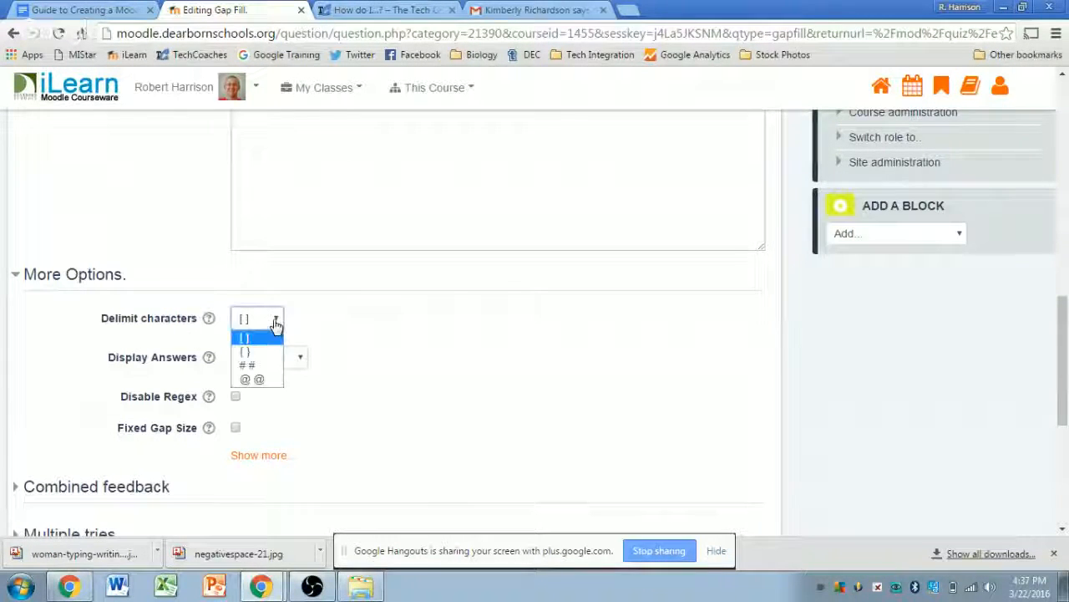
left_click(259, 336)
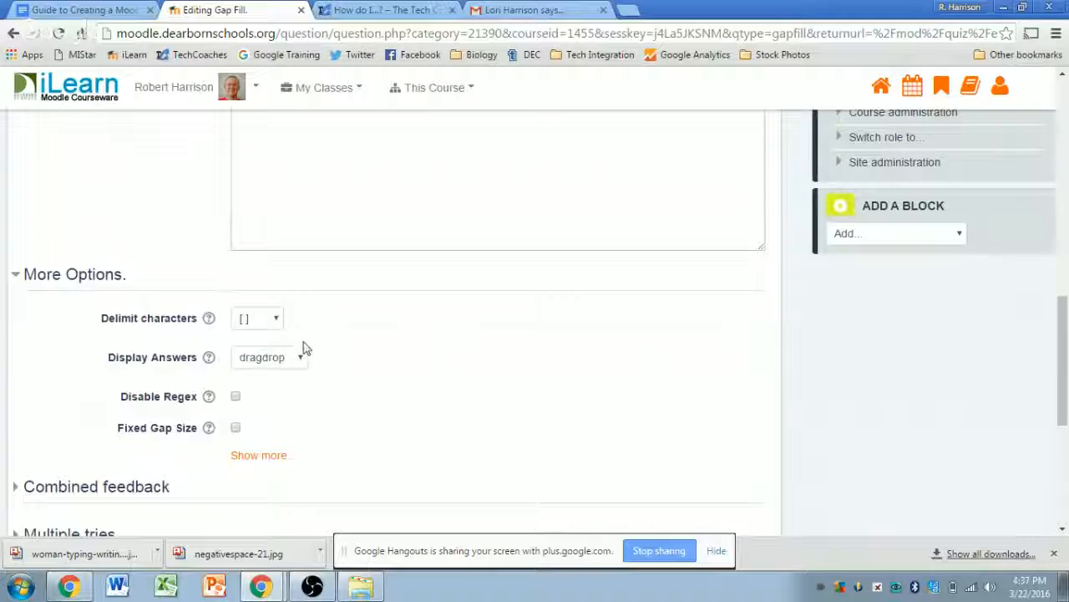
- Turn on Fixed Gap Size so every gap is the same width
scroll(364, 326, "up", 10)
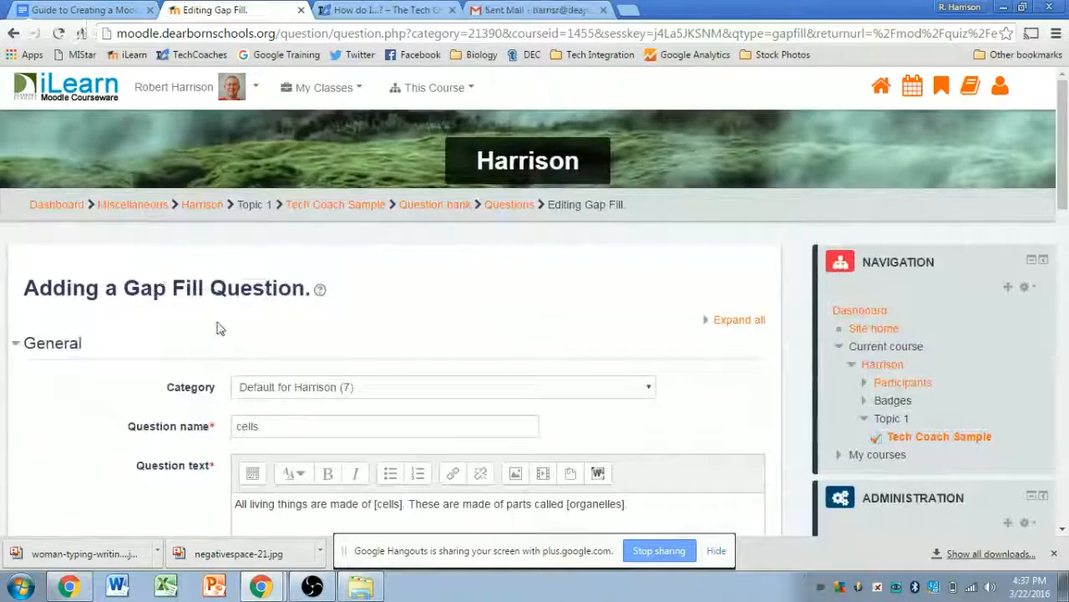
scroll(217, 327, "down", 10)
scroll(334, 385, "down", 4)
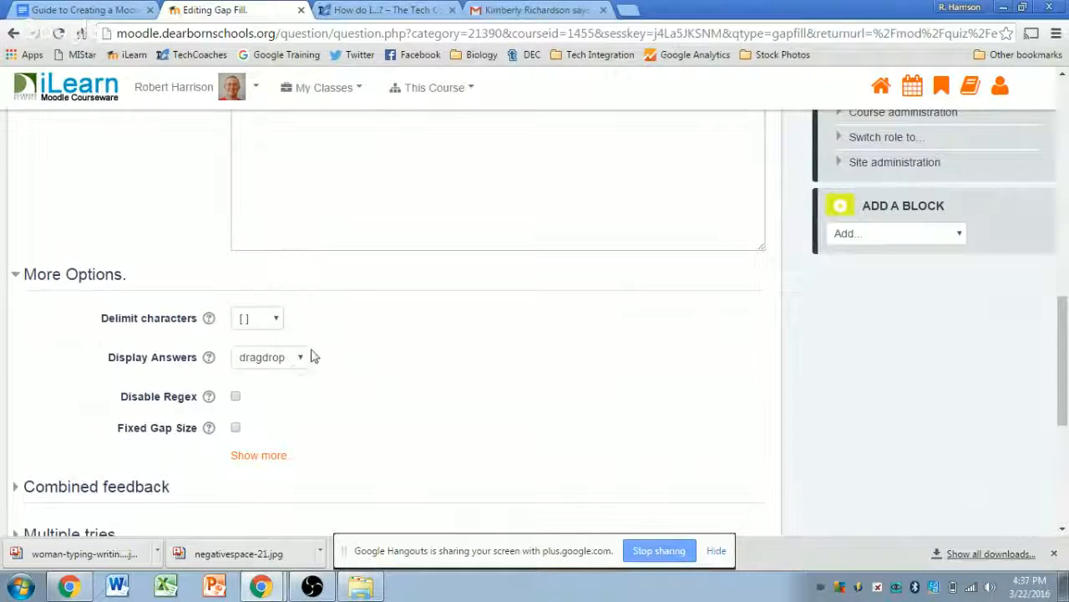
scroll(351, 335, "down", 1)
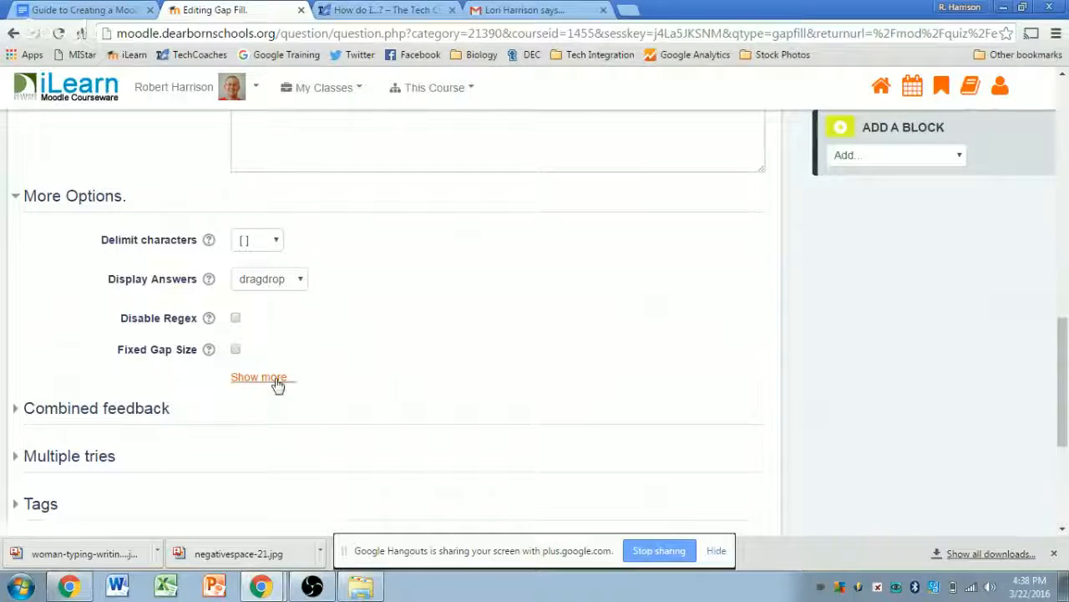
scroll(421, 323, "up", 4)
scroll(421, 324, "up", 4)
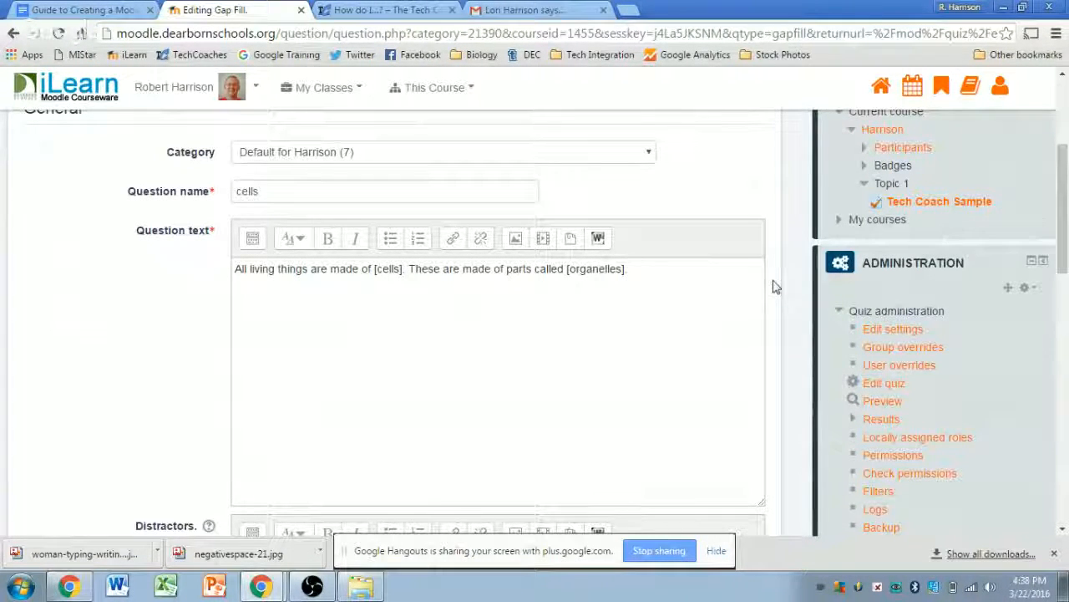
scroll(456, 350, "down", 4)
scroll(459, 354, "down", 5)
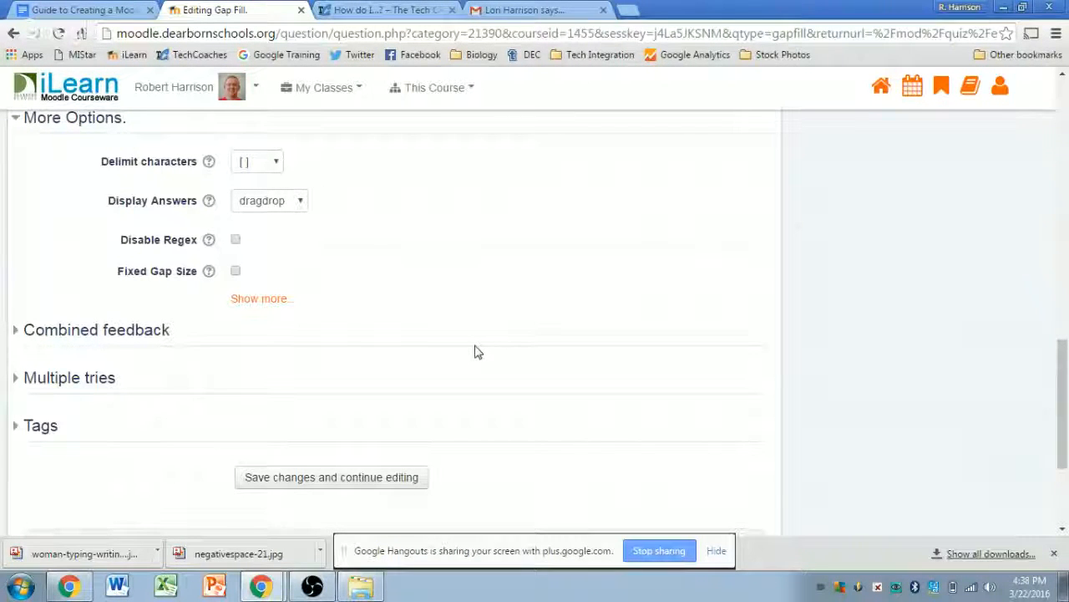
left_click(236, 272)
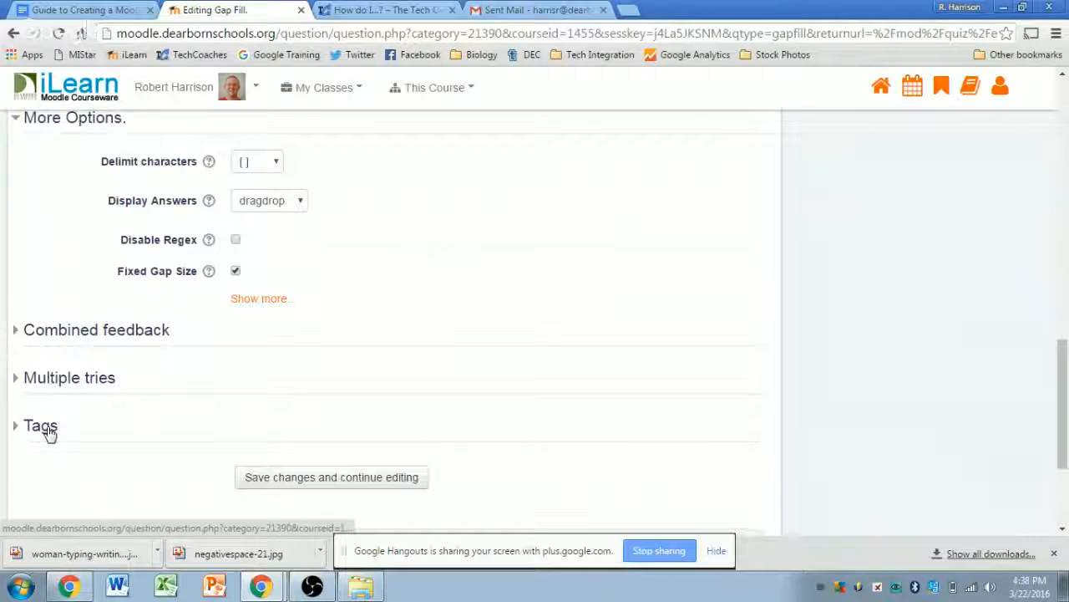
scroll(401, 416, "down", 2)
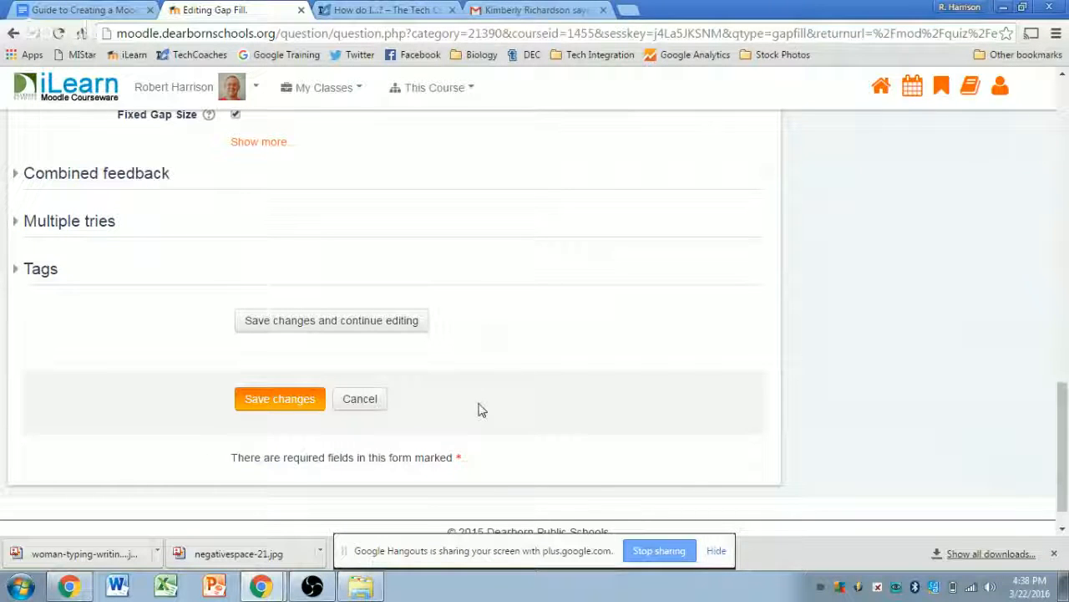
left_click(274, 405)
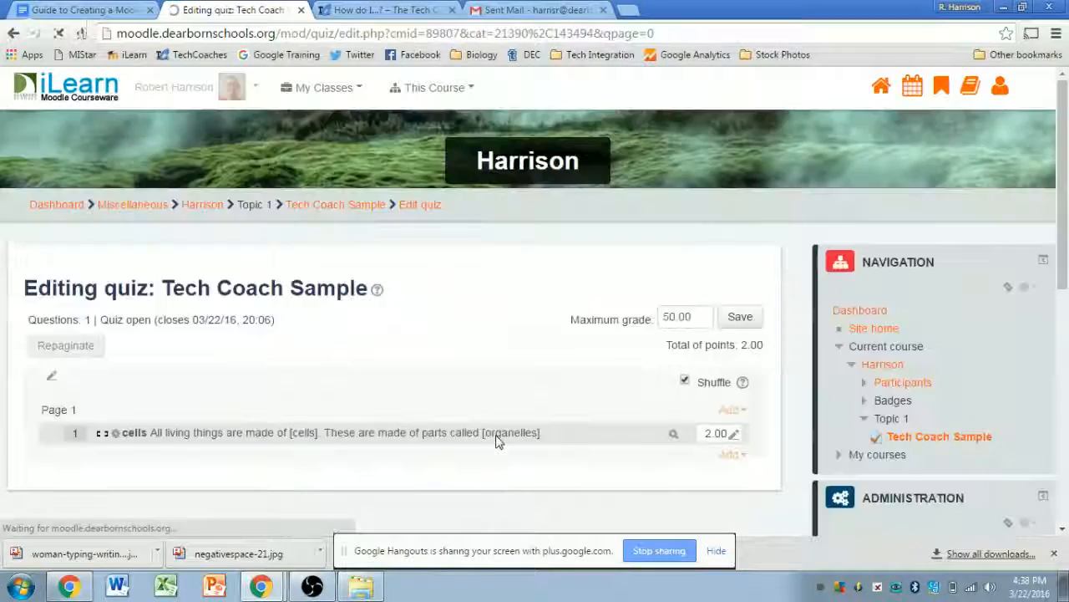
scroll(775, 272, "down", 1)
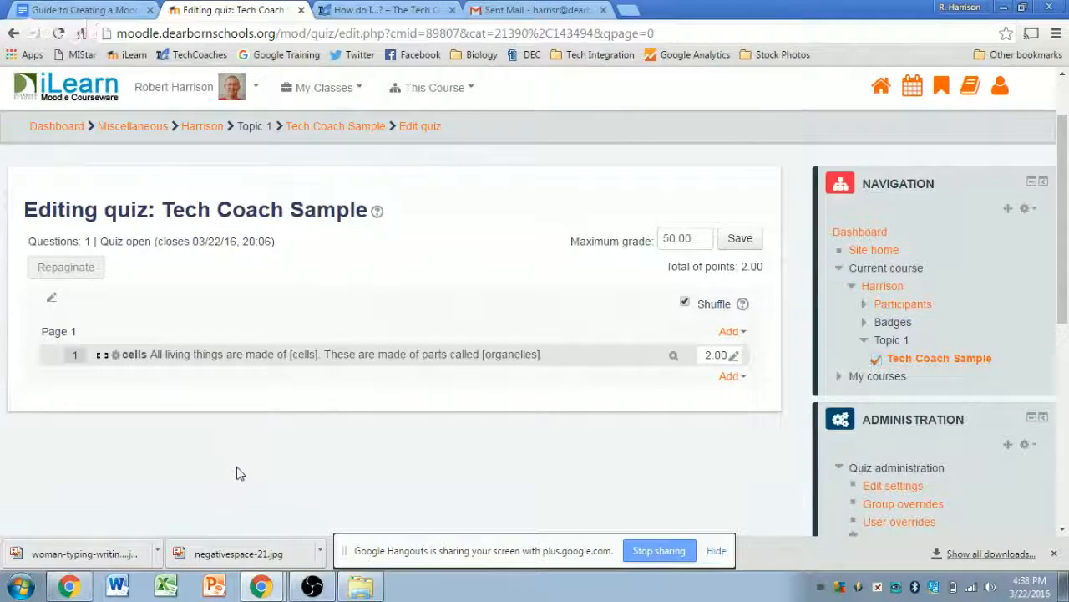
scroll(588, 355, "down", 1)
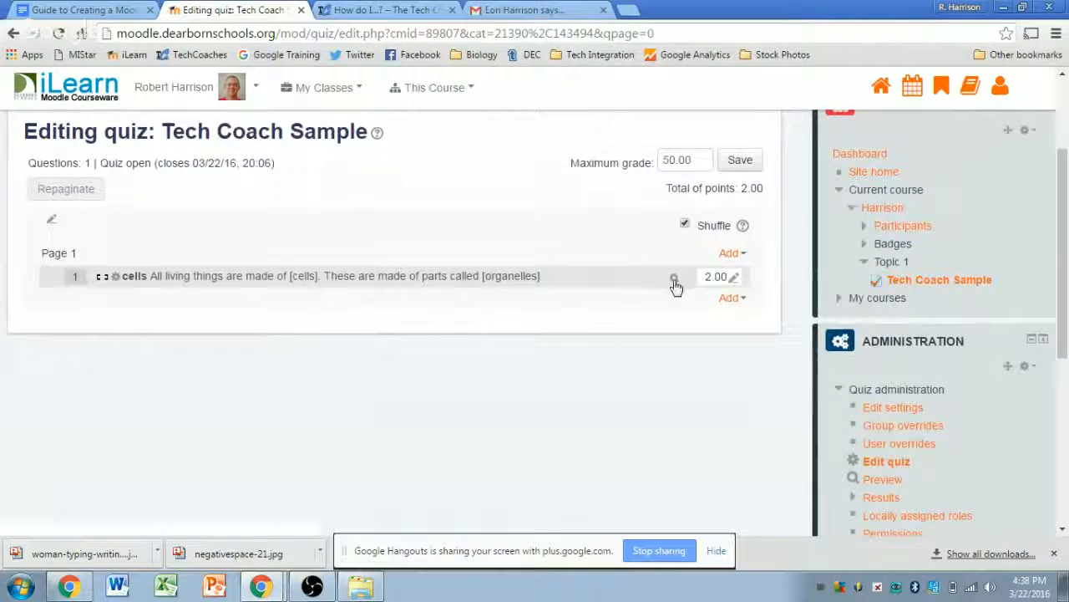
scroll(802, 334, "down", 2)
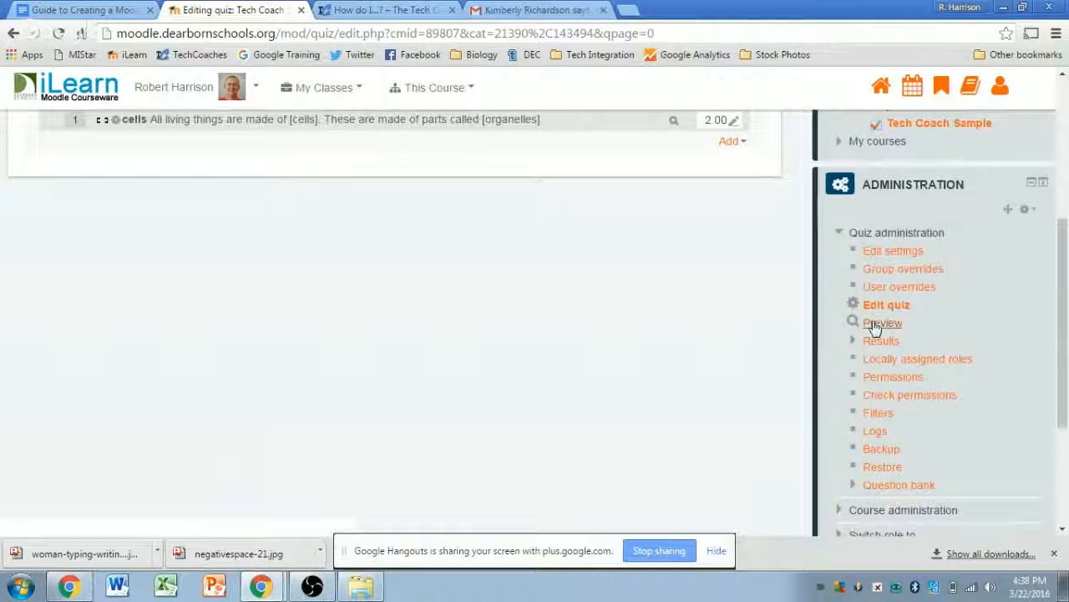
scroll(780, 392, "up", 2)
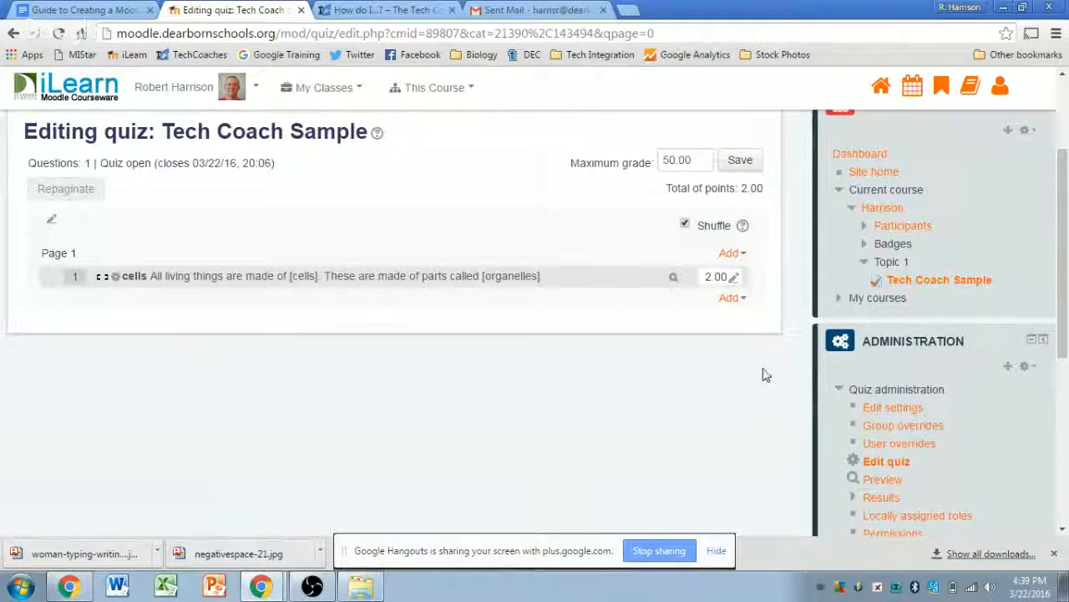
- Preview the question, drag cells and organelles into the gaps, and confirm a 2.00/2.00 score
left_click(674, 282)
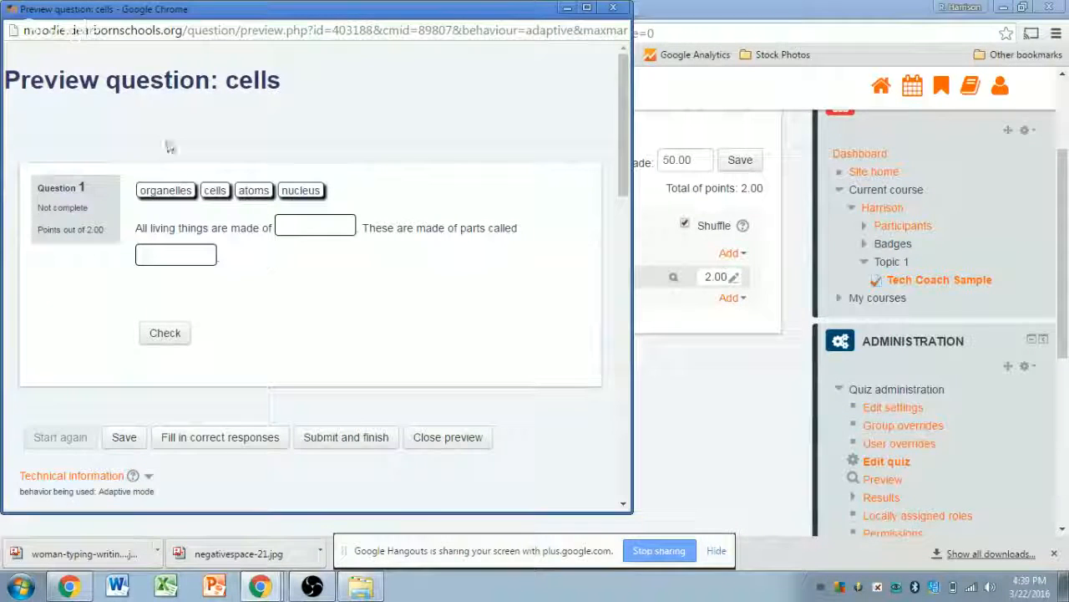
left_click_drag(216, 190, 319, 228)
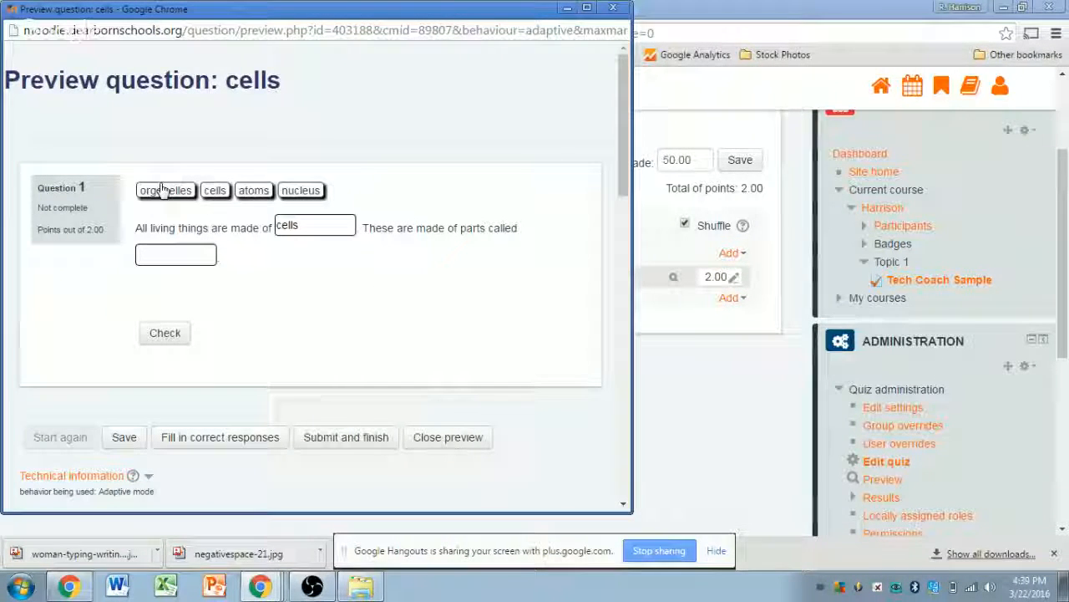
left_click_drag(163, 190, 175, 254)
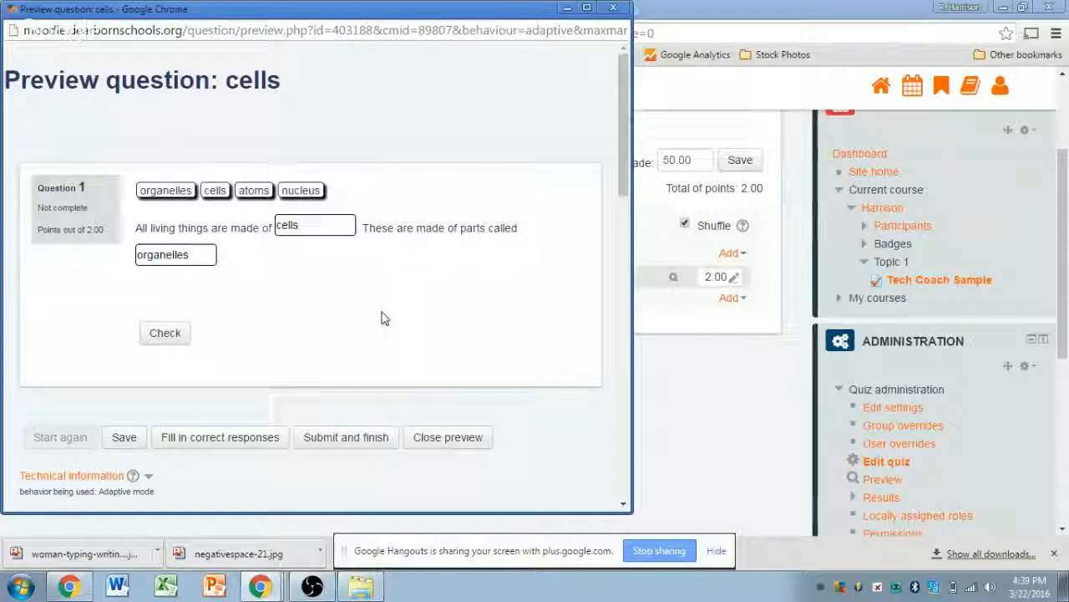
scroll(391, 313, "down", 1)
scroll(391, 313, "down", 1)
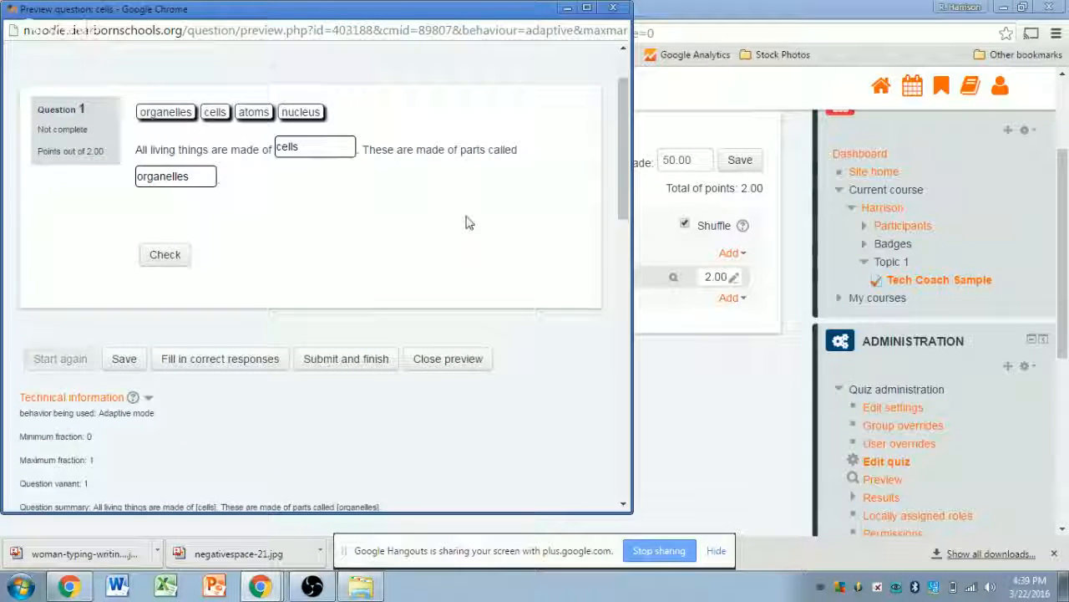
left_click(163, 262)
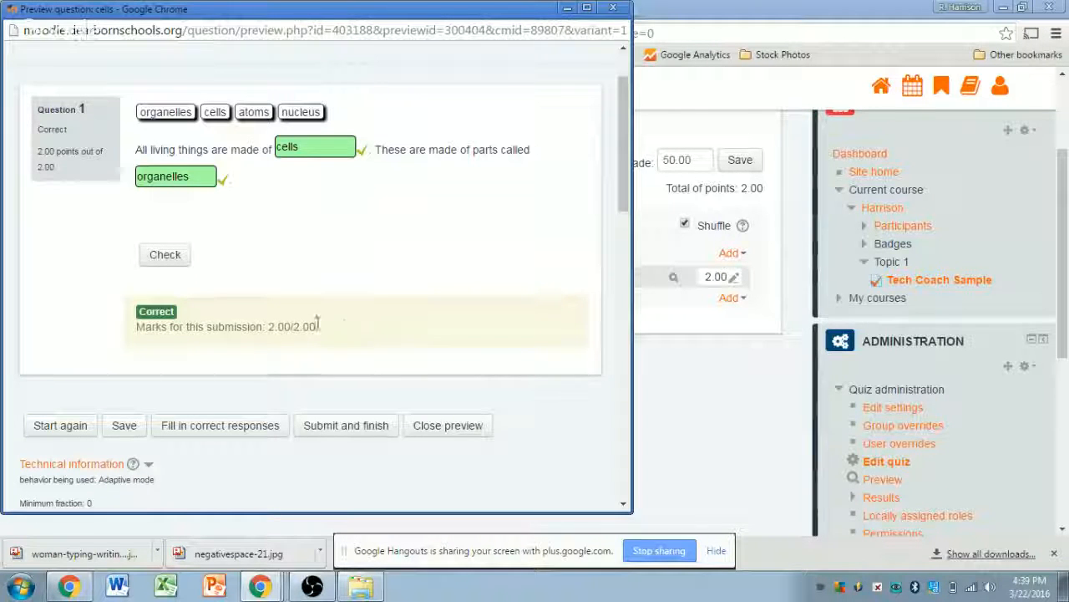
left_click_drag(267, 327, 313, 326)
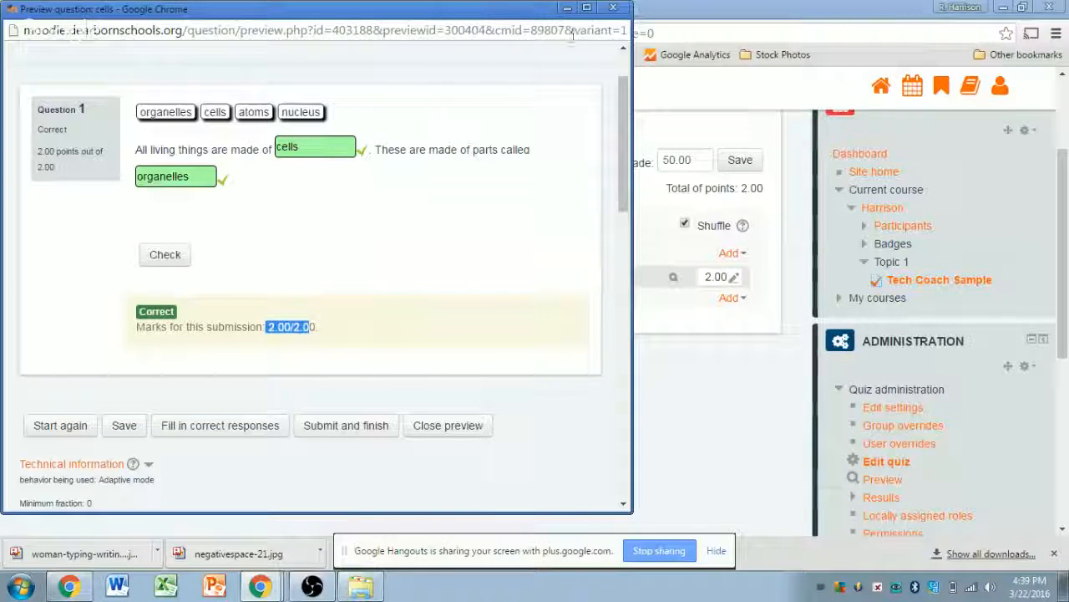
left_click(613, 10)
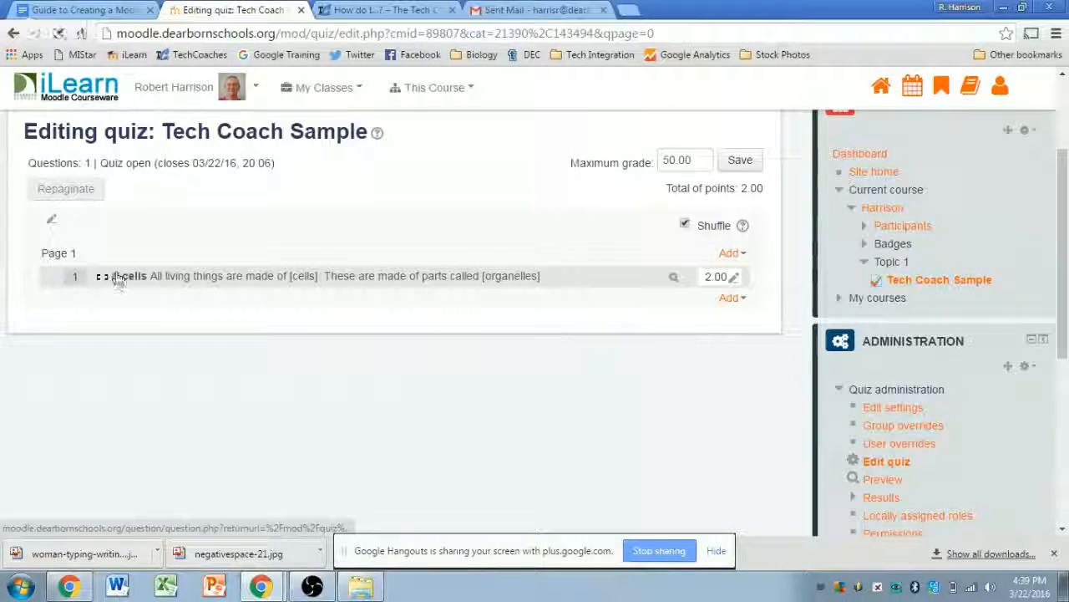
- Change the cells question's Display Answers from dragdrop to dropdown and save it
left_click(121, 277)
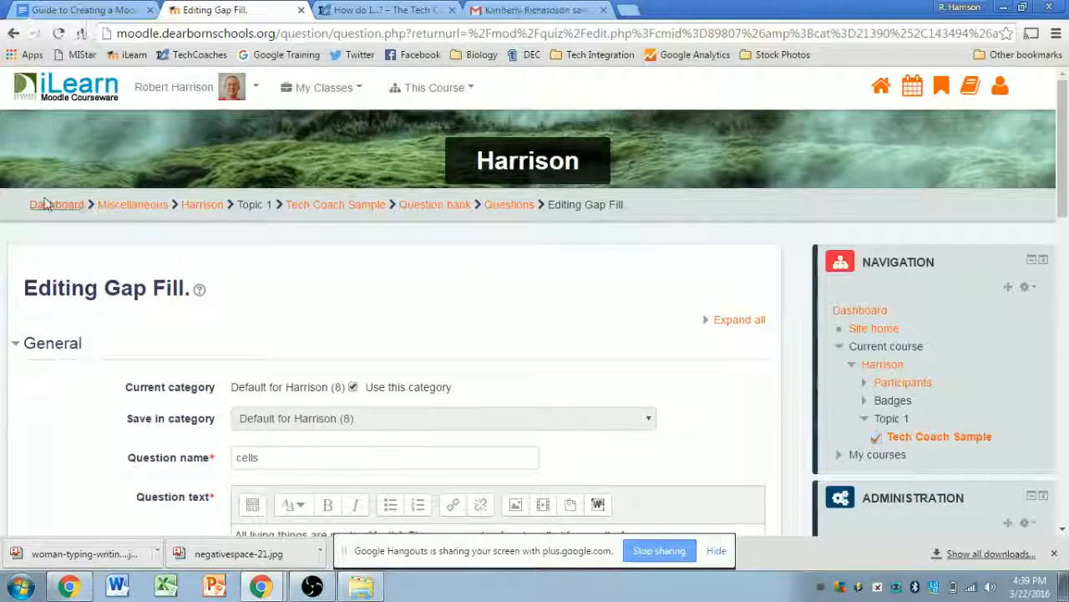
left_click(14, 33)
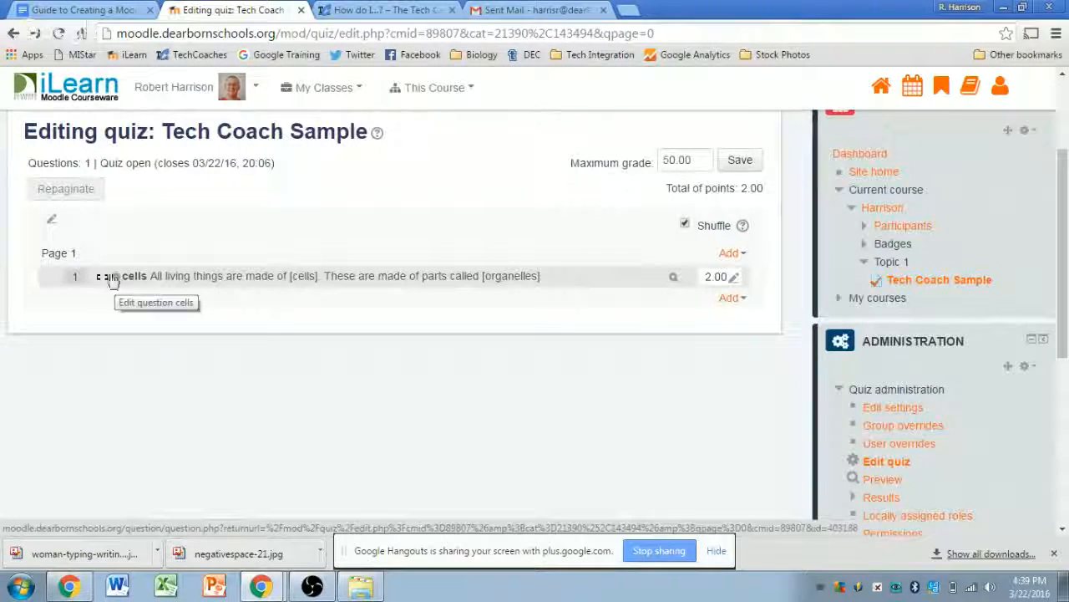
left_click(117, 282)
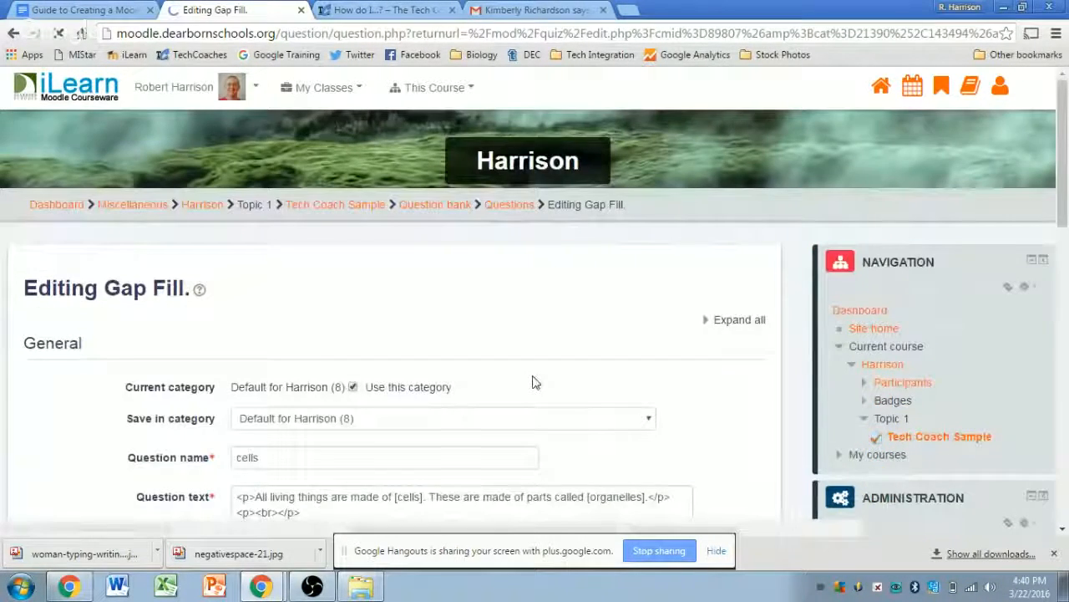
scroll(795, 378, "down", 5)
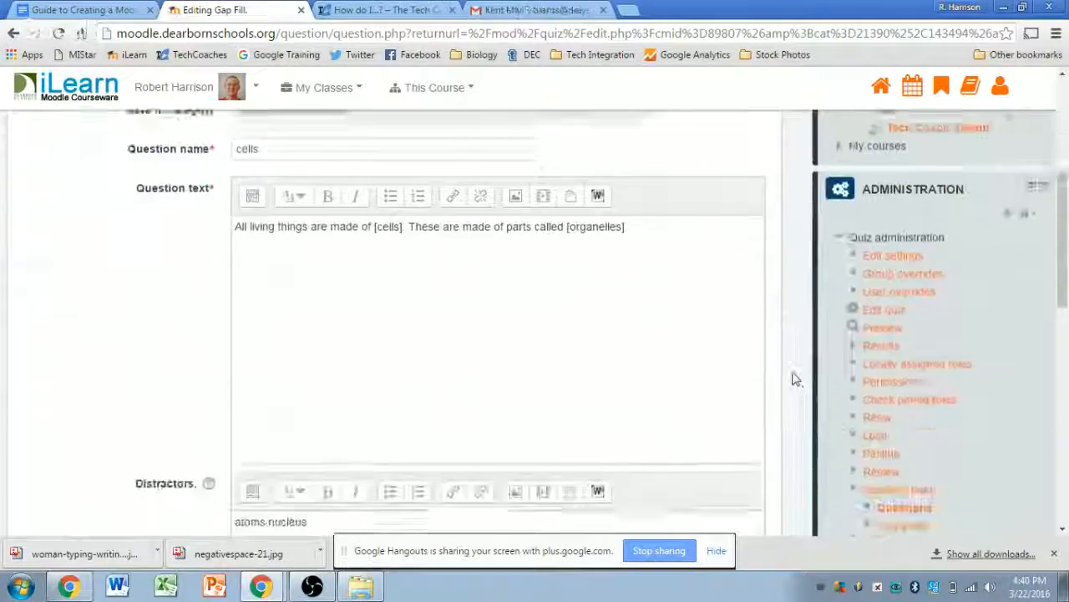
scroll(789, 378, "down", 6)
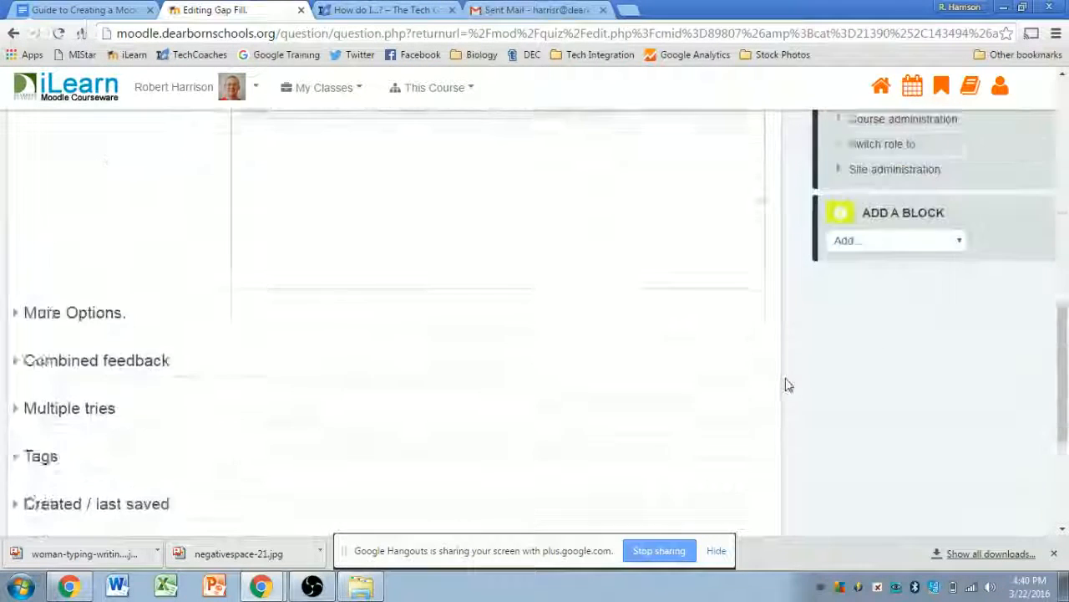
left_click(37, 238)
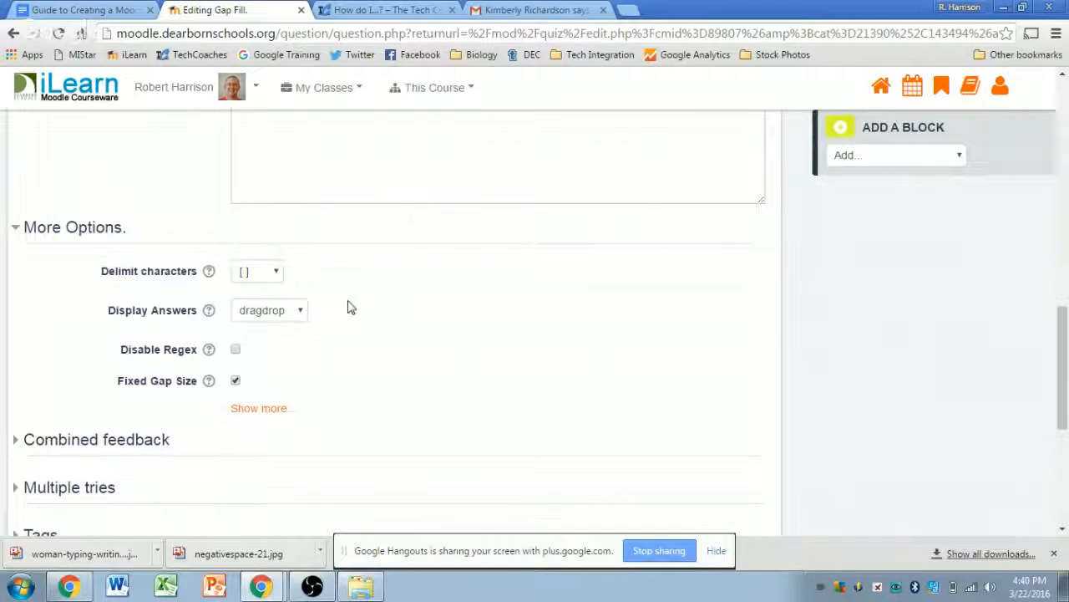
left_click(298, 312)
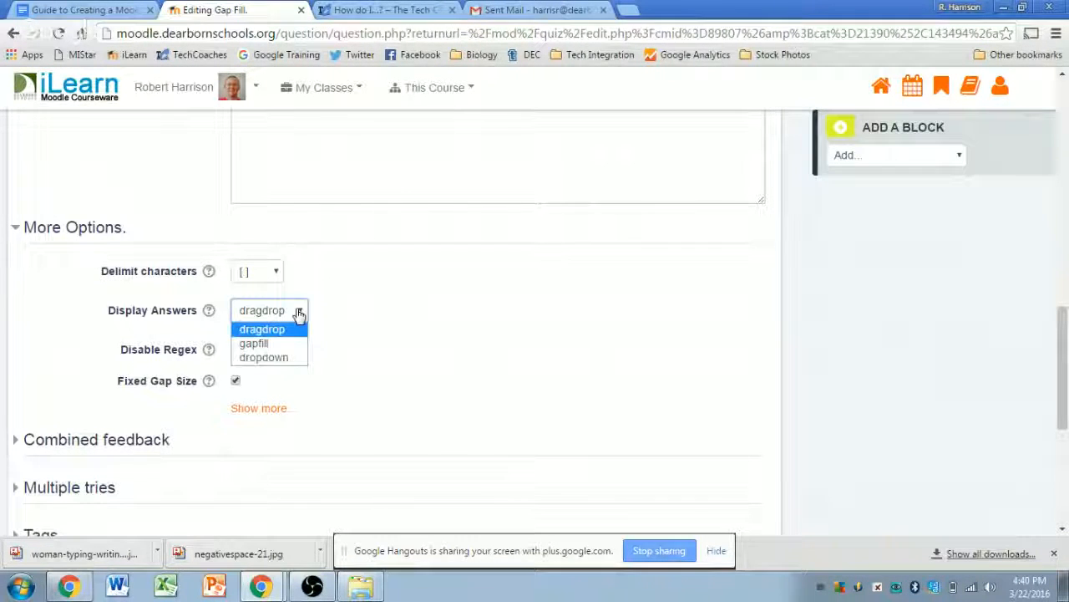
left_click(278, 358)
scroll(431, 325, "down", 4)
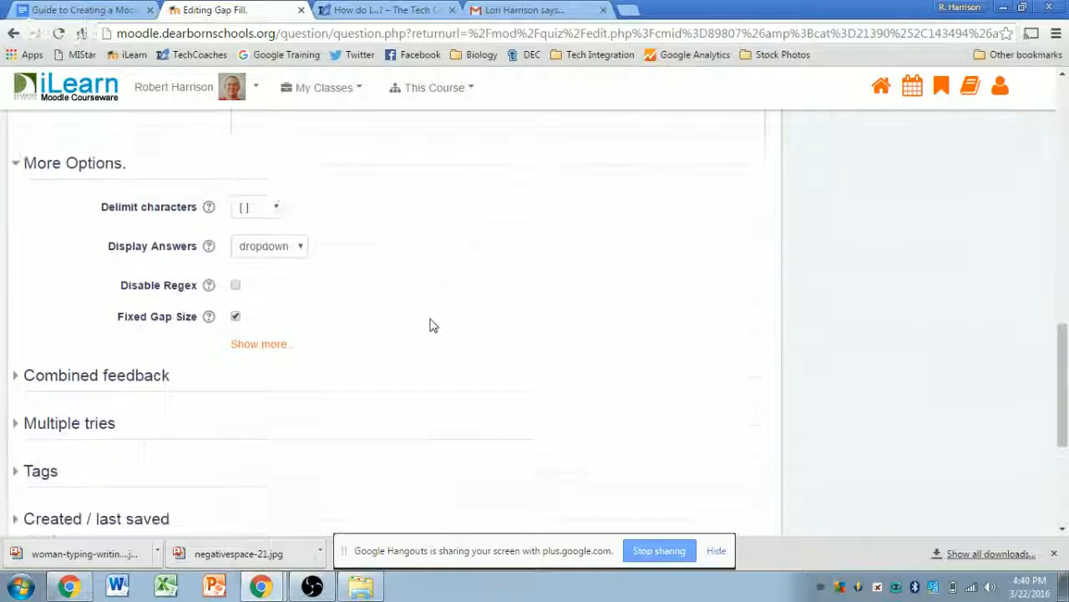
left_click(286, 359)
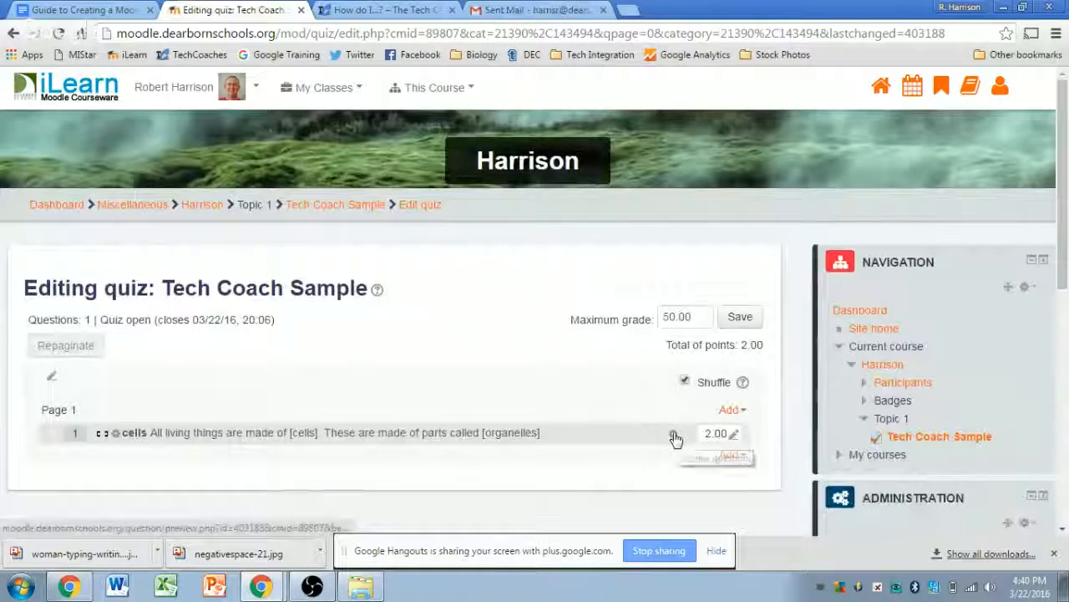
- Preview the dropdown version, choose nucleus and organelles, and check for a partially correct 1.00/2.00
left_click(675, 435)
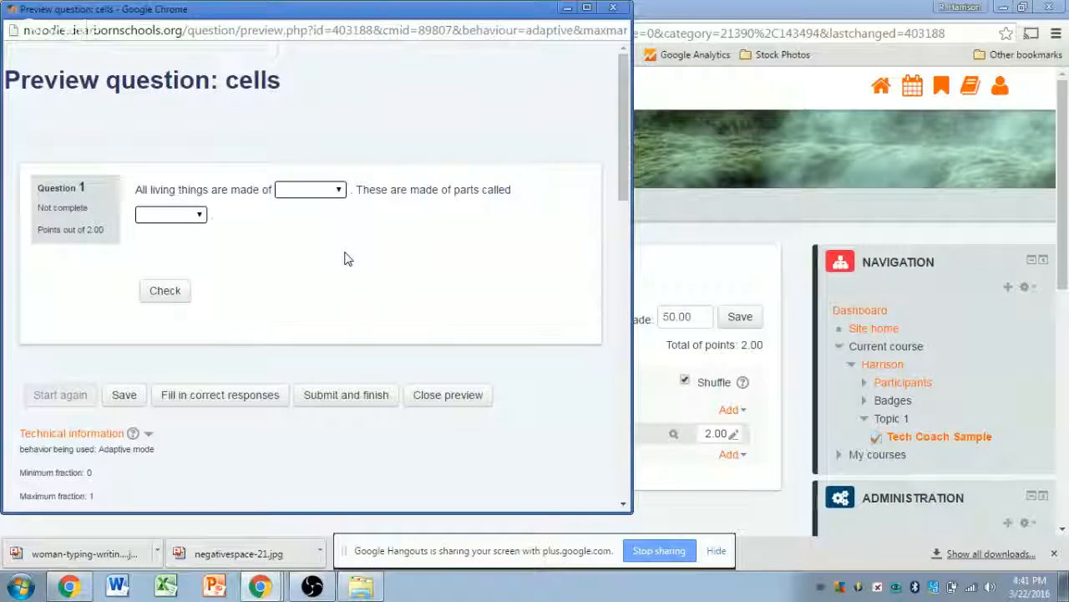
left_click(338, 193)
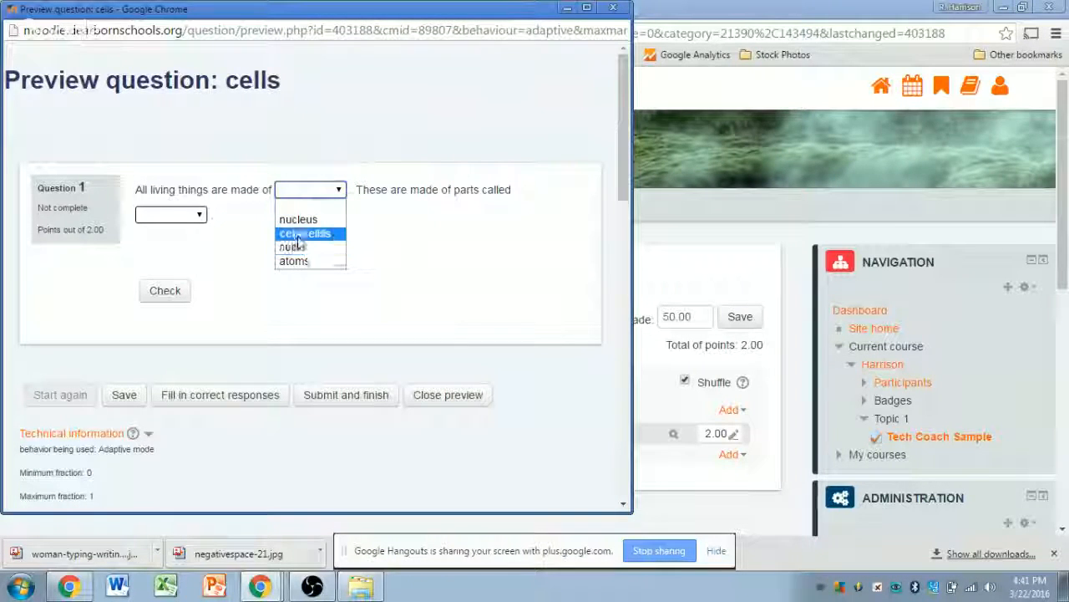
left_click(290, 220)
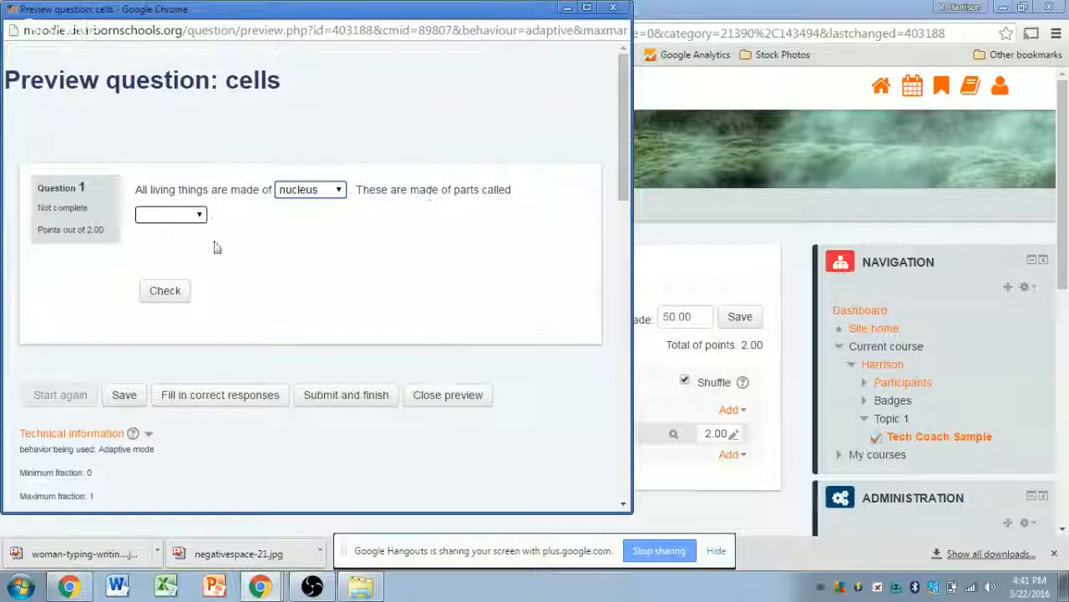
left_click(191, 217)
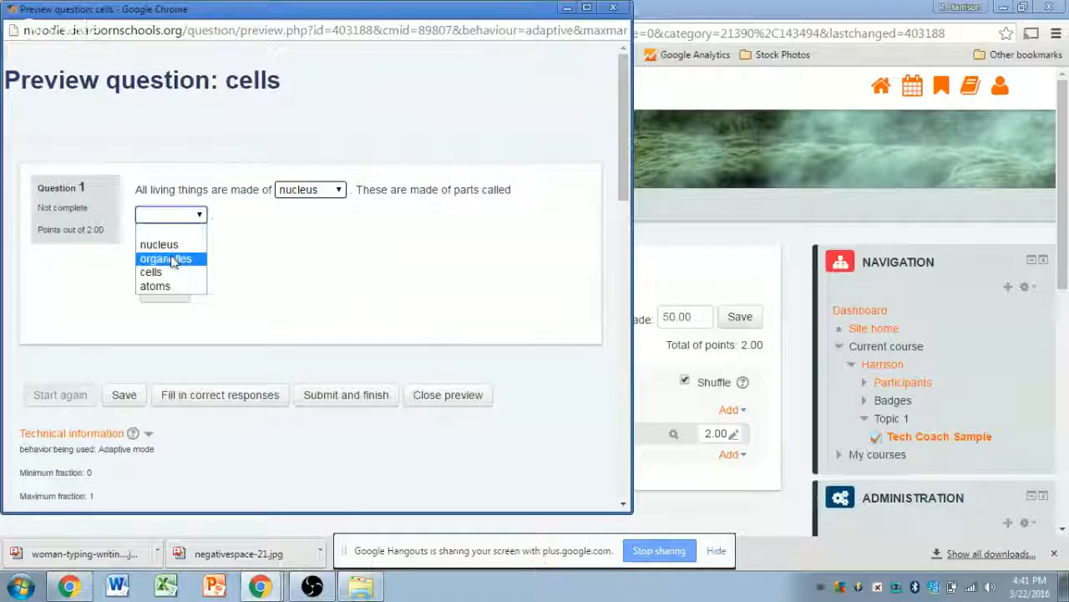
left_click(173, 262)
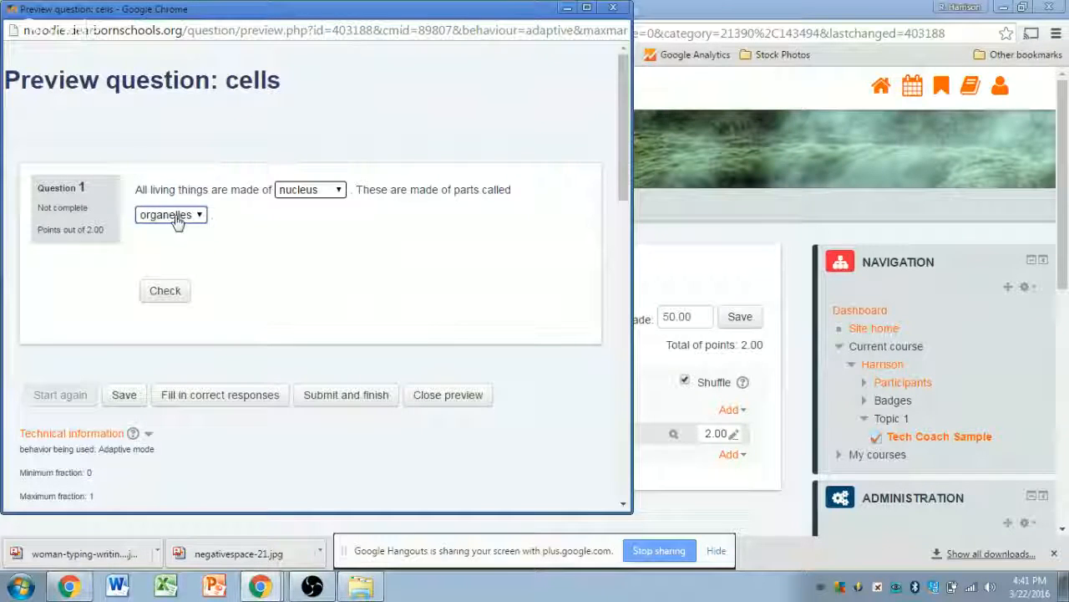
left_click(167, 290)
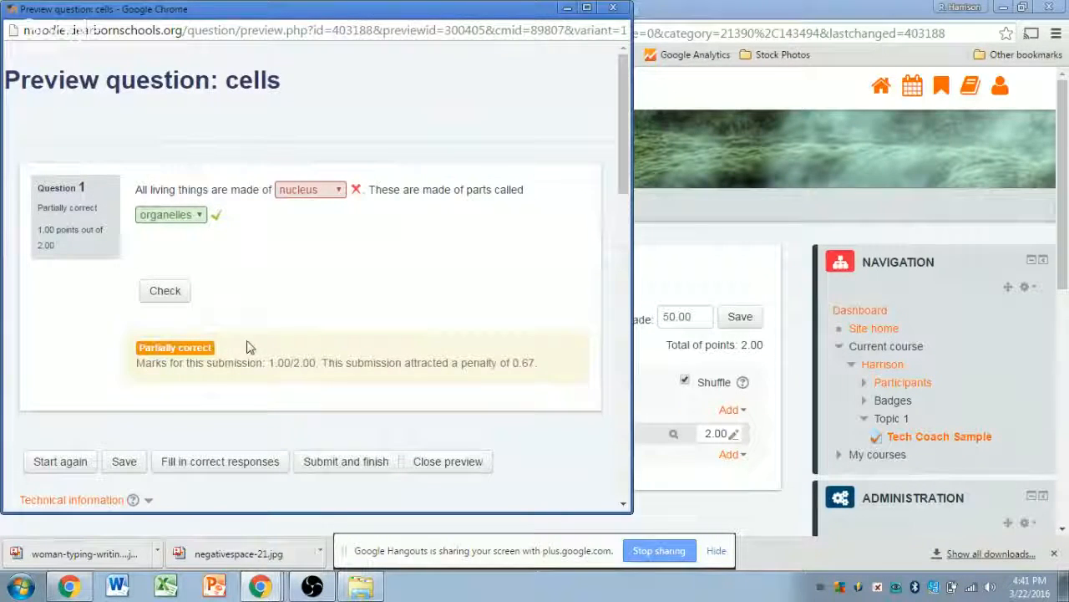
- Point out the 1.00/2.00 mark and 0.67 penalty, then change the first blank to cells and re-check
left_click_drag(269, 362, 310, 361)
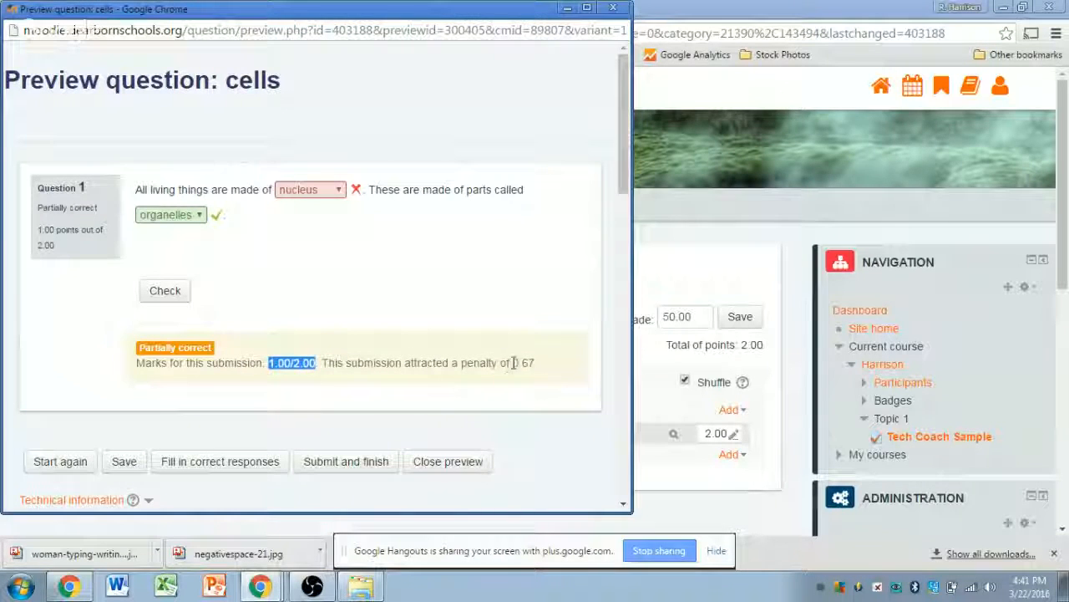
left_click_drag(513, 363, 531, 364)
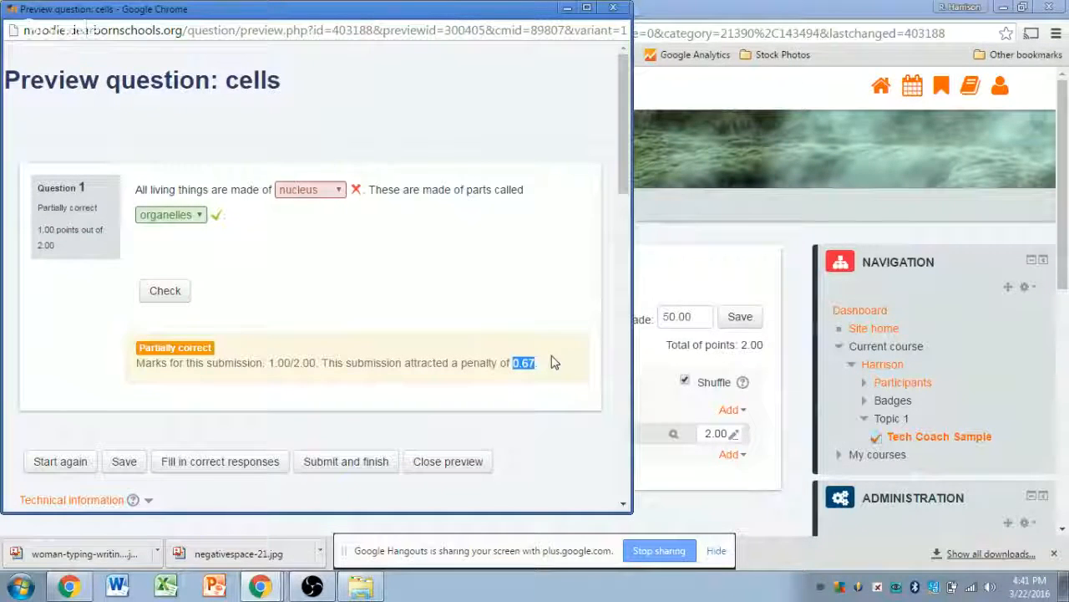
left_click(341, 192)
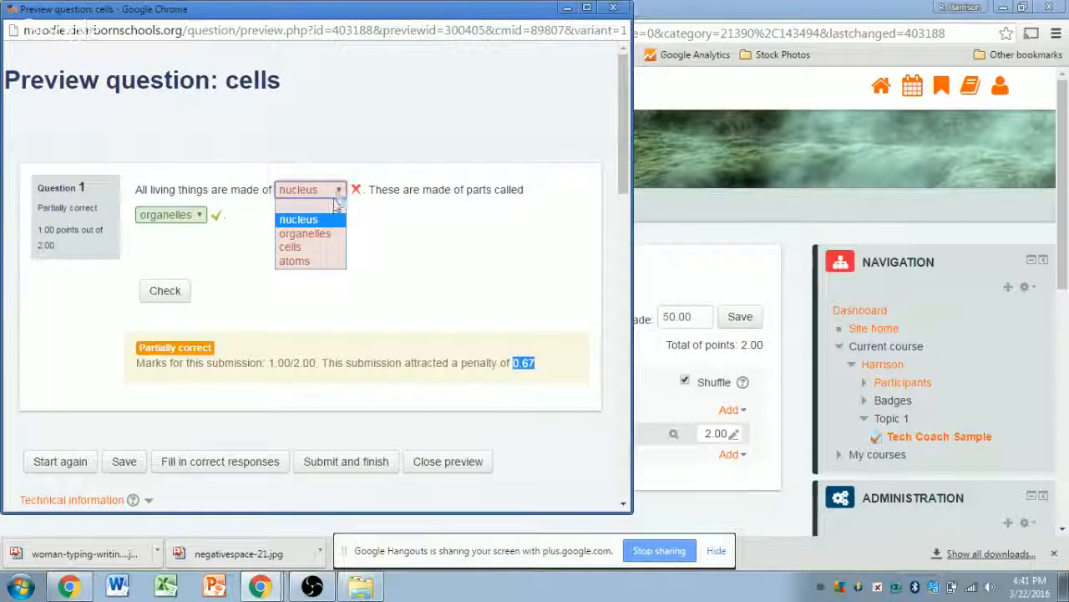
left_click(323, 247)
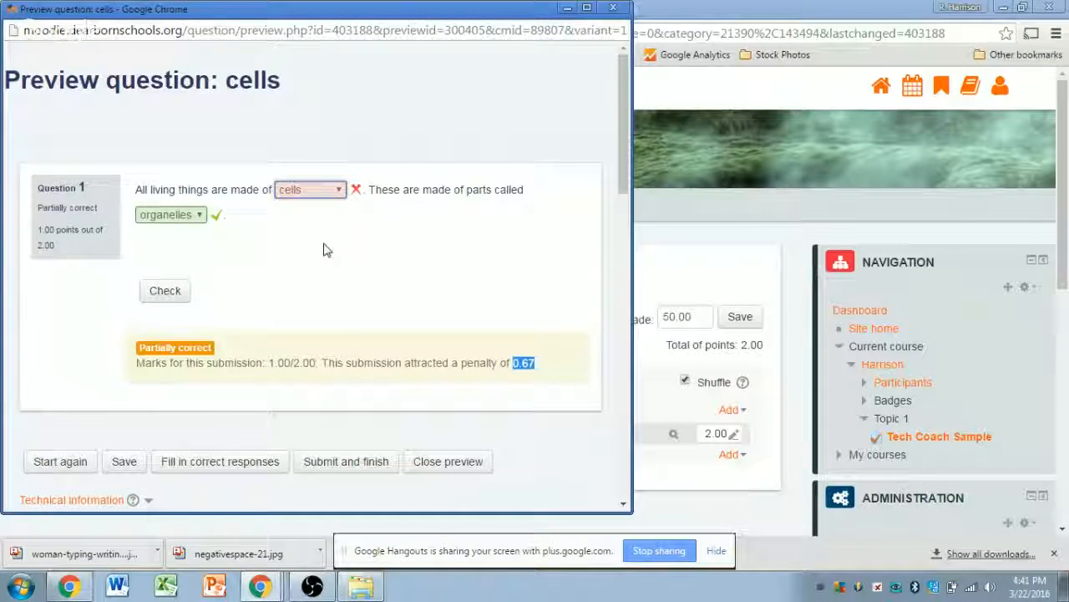
left_click(171, 294)
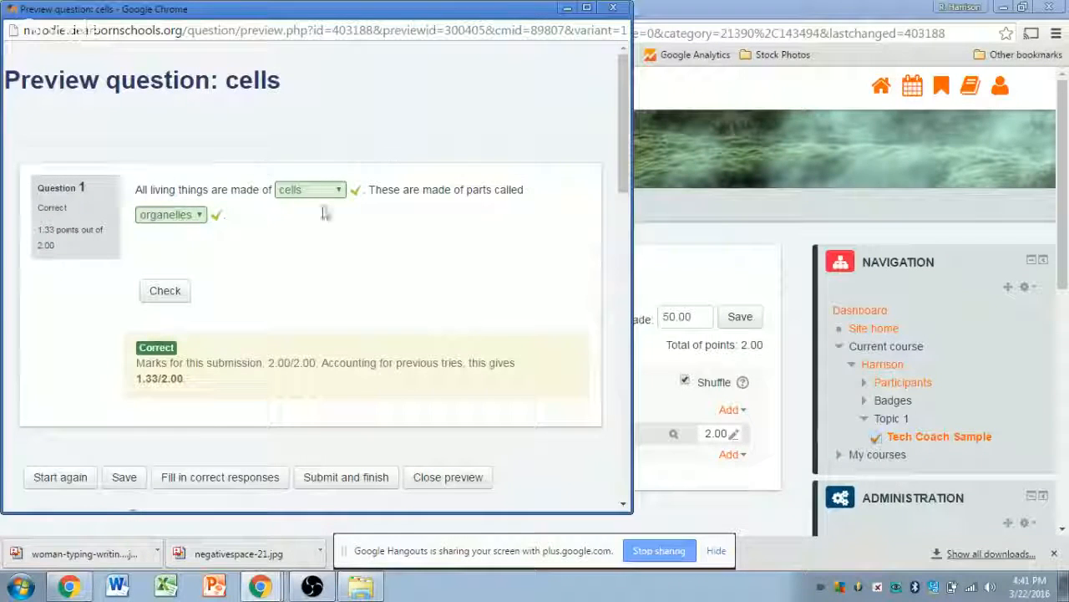
- Highlight the 2.00/2.00 submission mark and final 1.33/2.00 score, then close the preview
left_click_drag(266, 363, 289, 362)
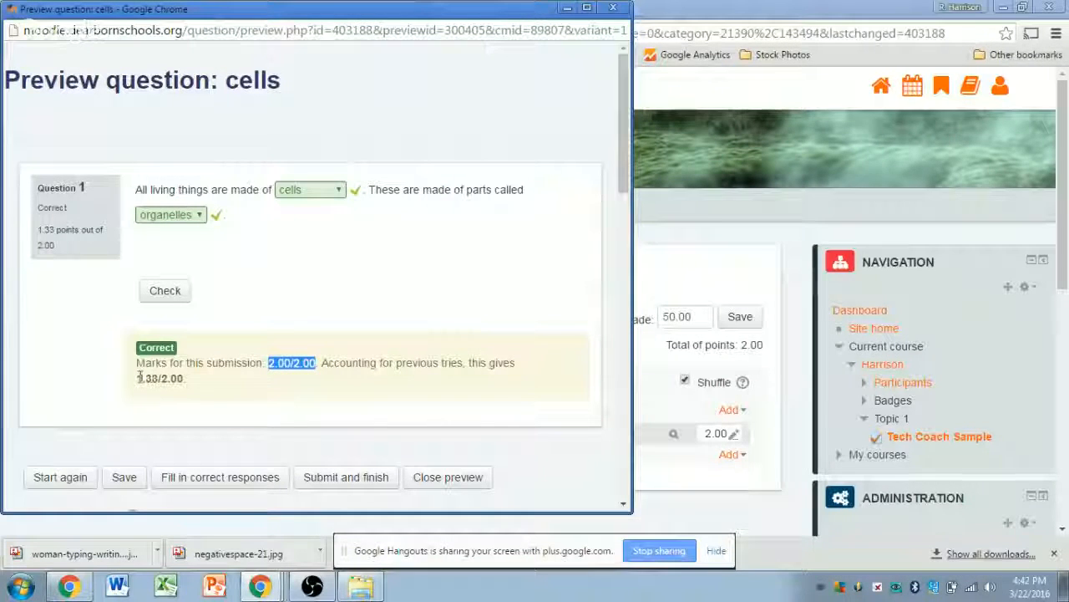
left_click_drag(139, 378, 186, 378)
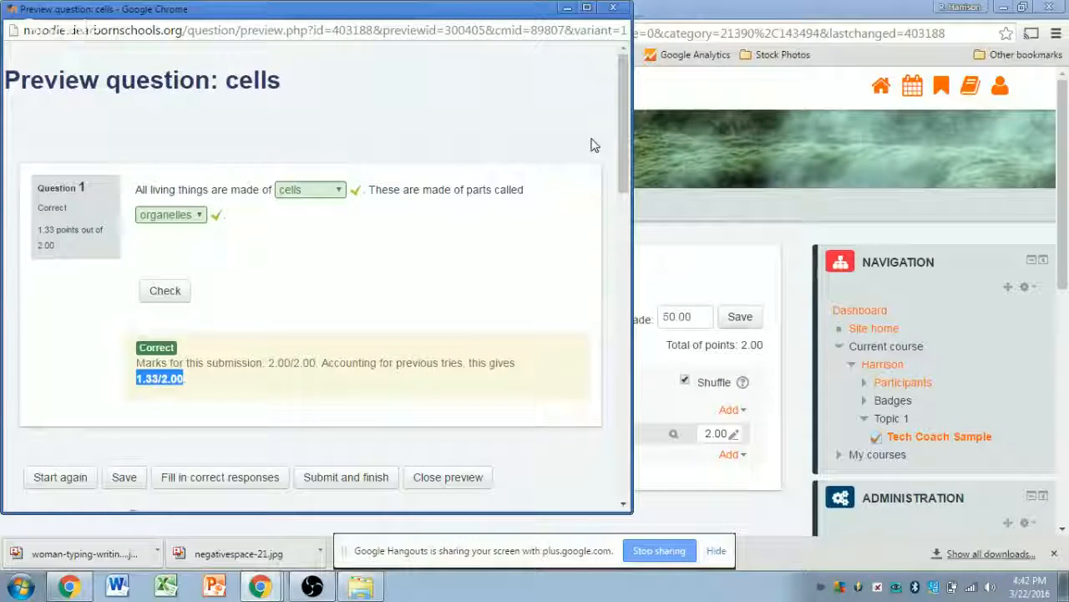
left_click(611, 10)
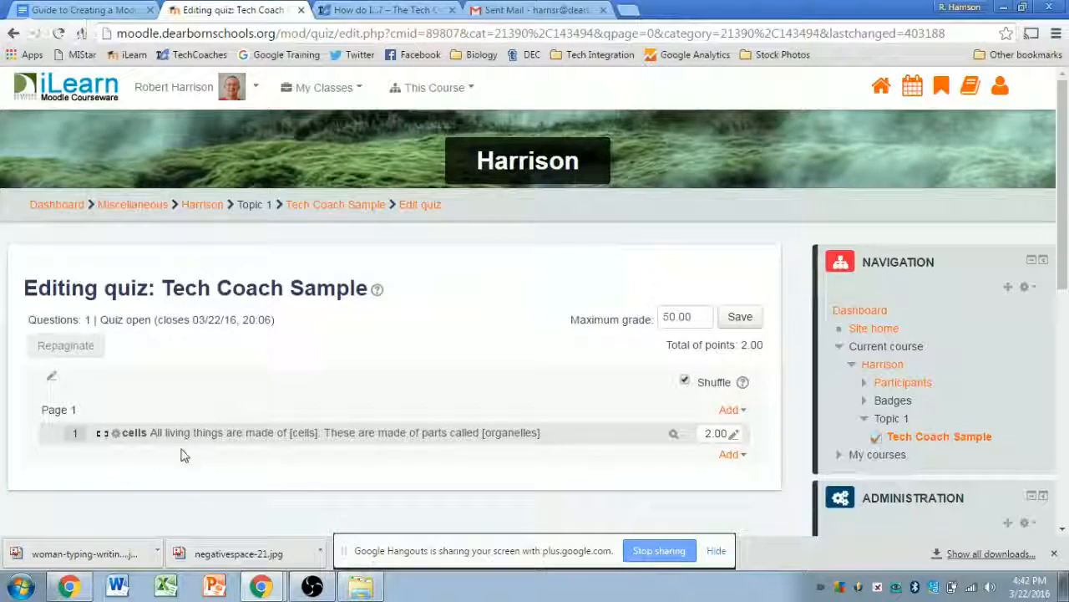
- Change the cells question's Display Answers under More Options to gapfill, save, and preview it
left_click(118, 437)
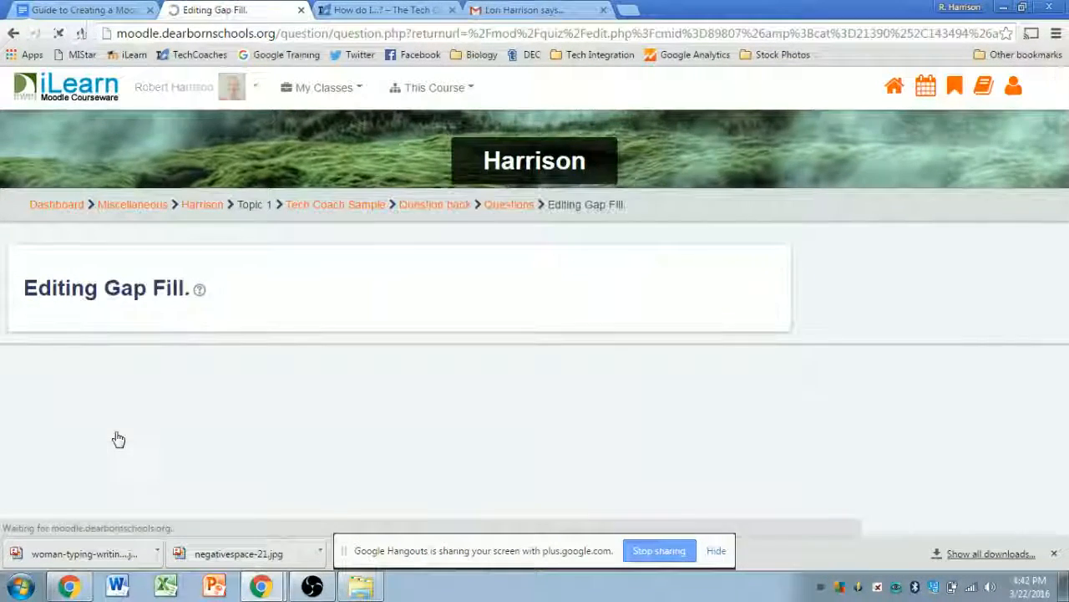
scroll(788, 282, "down", 4)
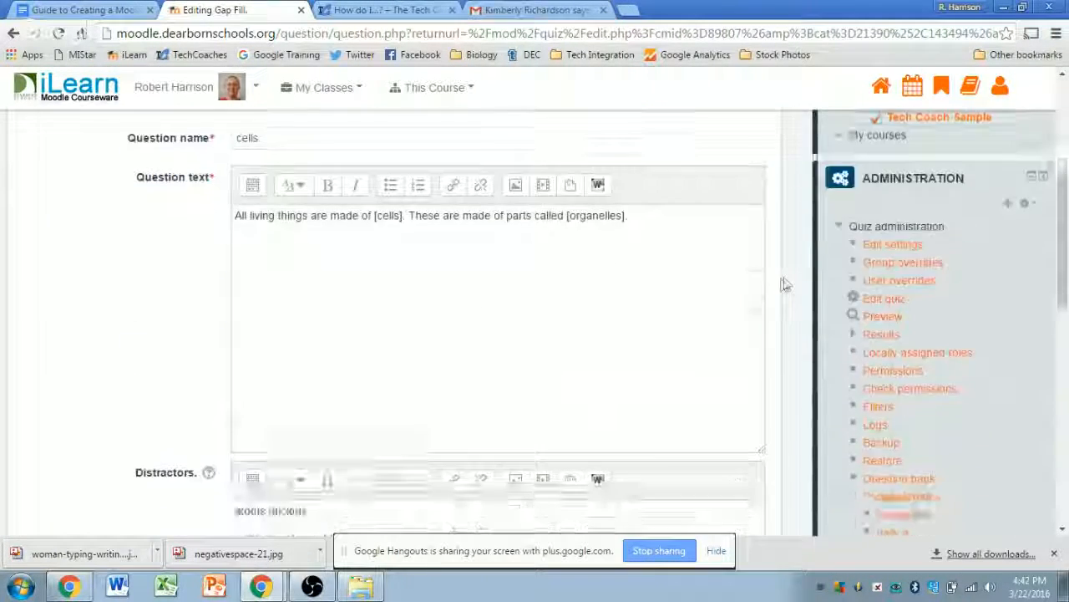
scroll(785, 284, "down", 6)
left_click(38, 234)
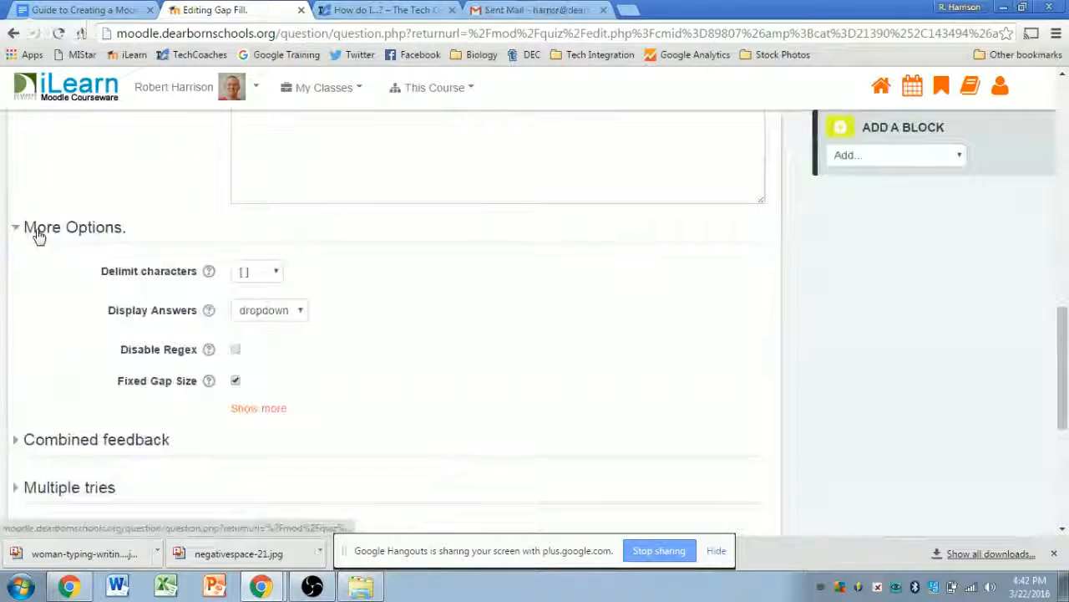
left_click(296, 312)
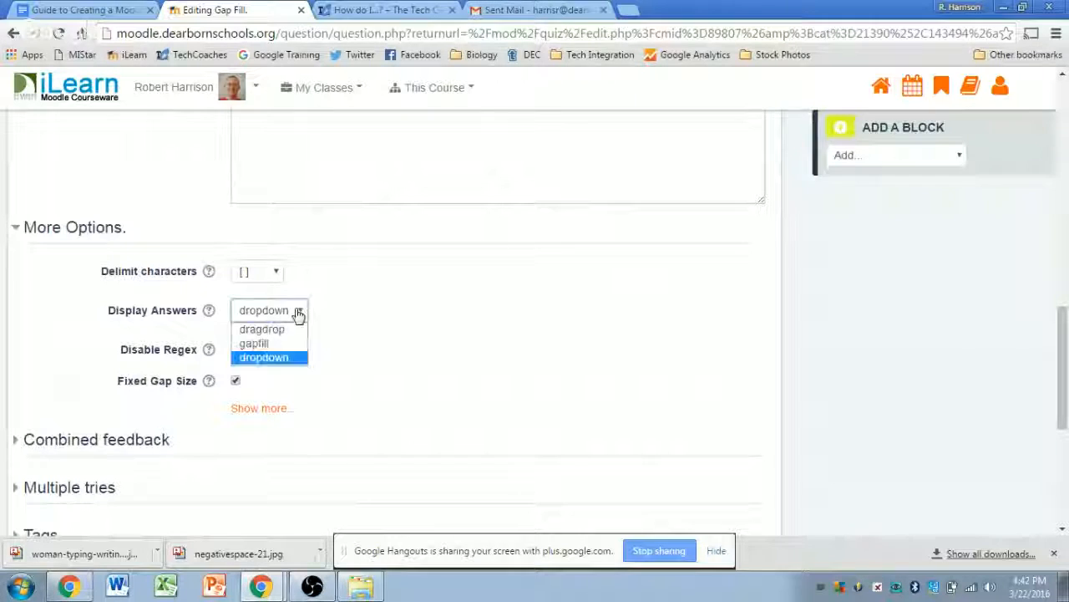
left_click(255, 343)
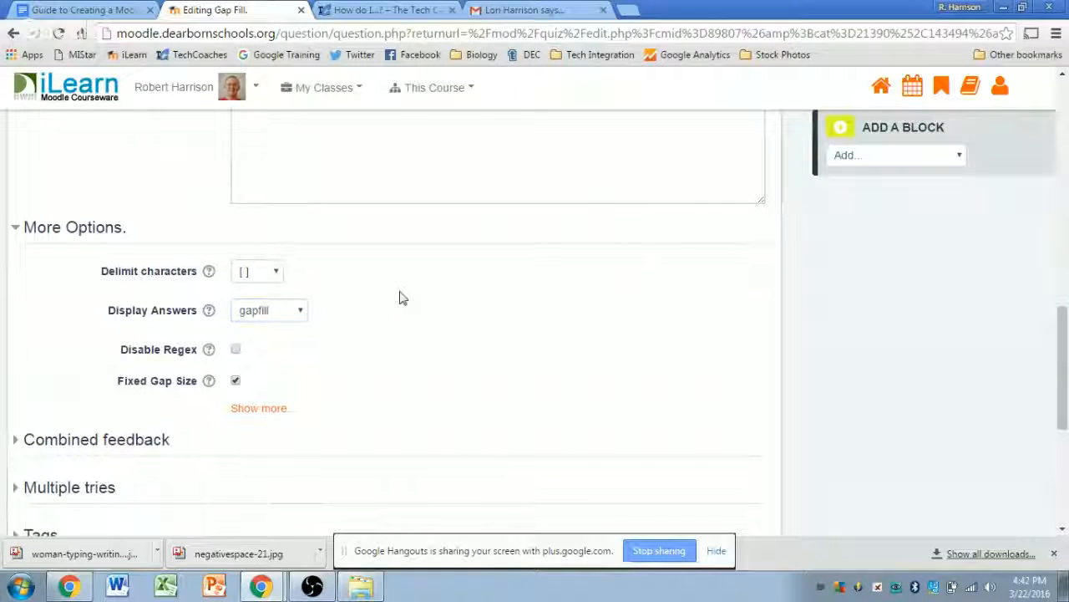
scroll(417, 301, "down", 4)
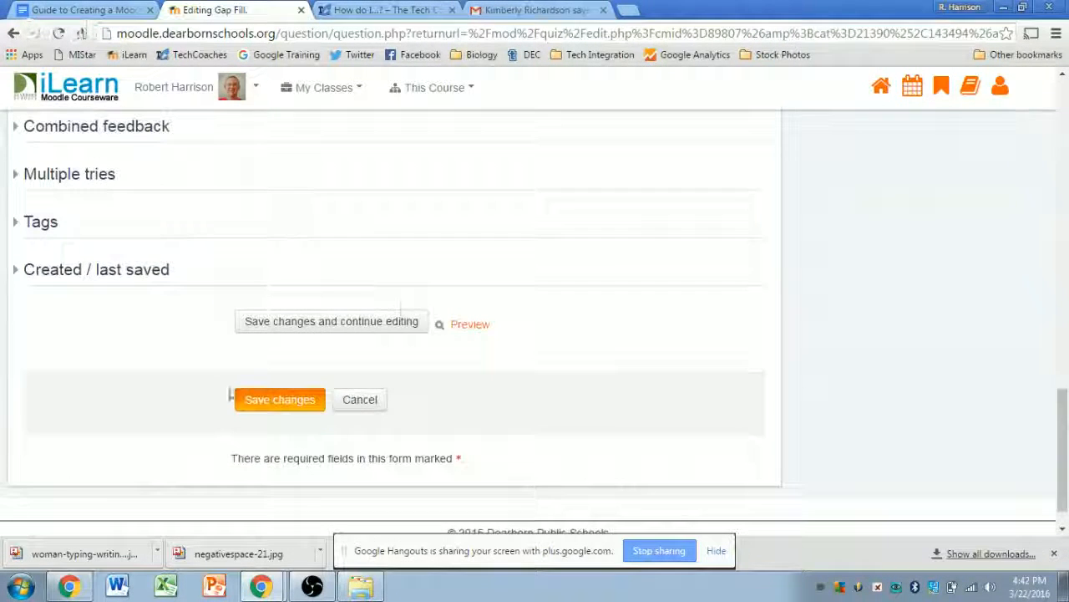
left_click(275, 403)
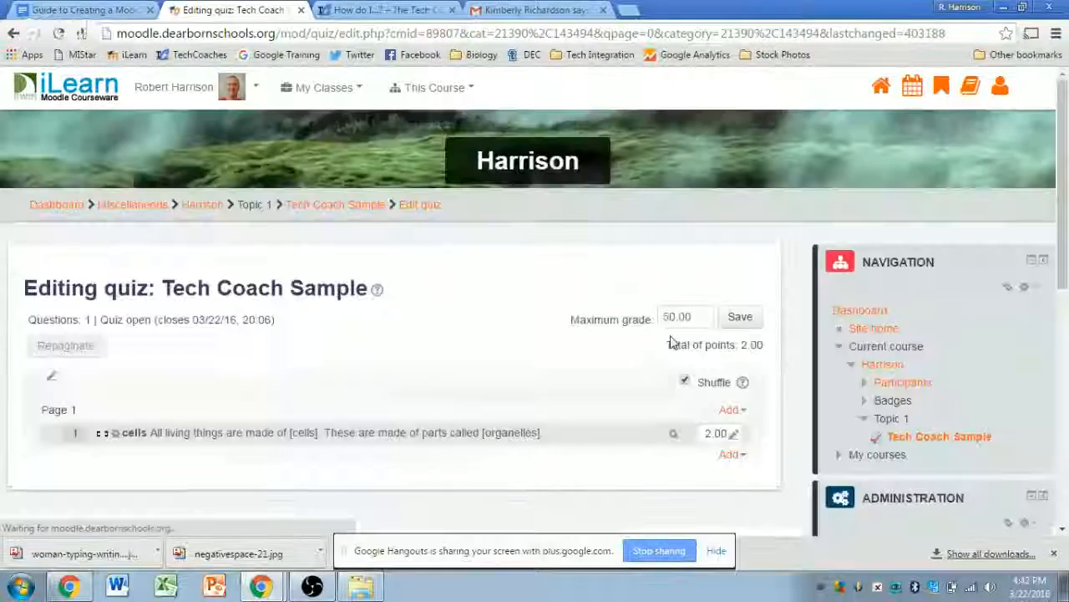
left_click(673, 433)
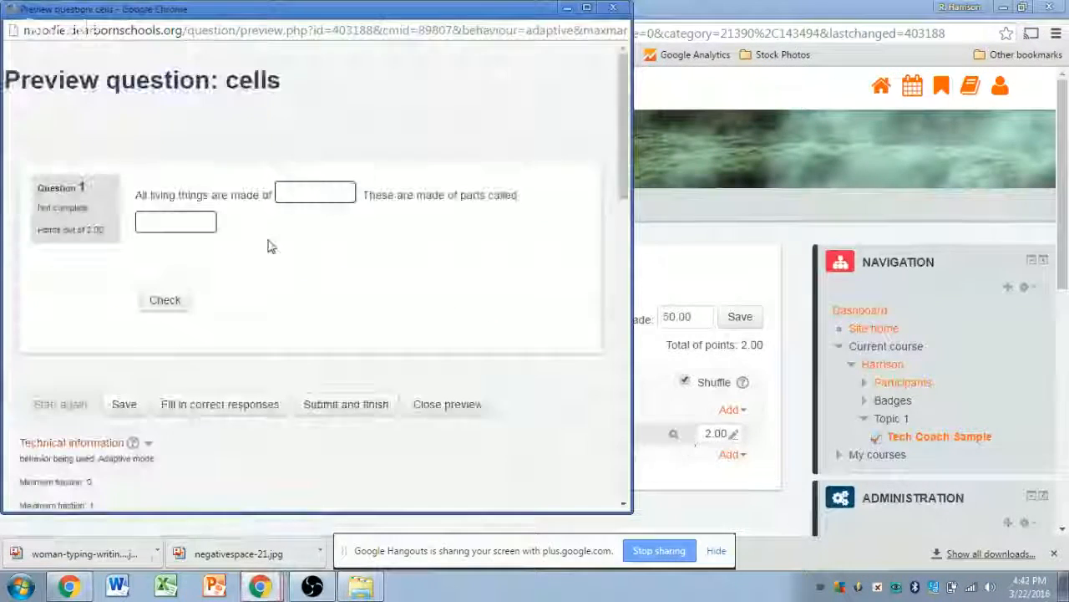
- Enter cells and a misspelled second answer in the gapfill boxes and check them
left_click(284, 193)
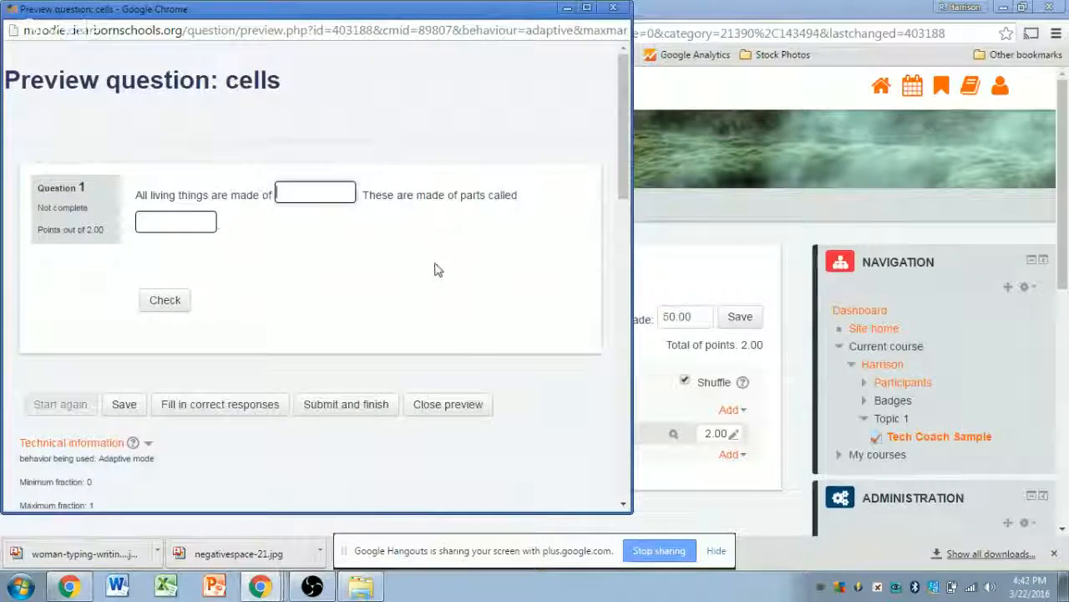
type("cells")
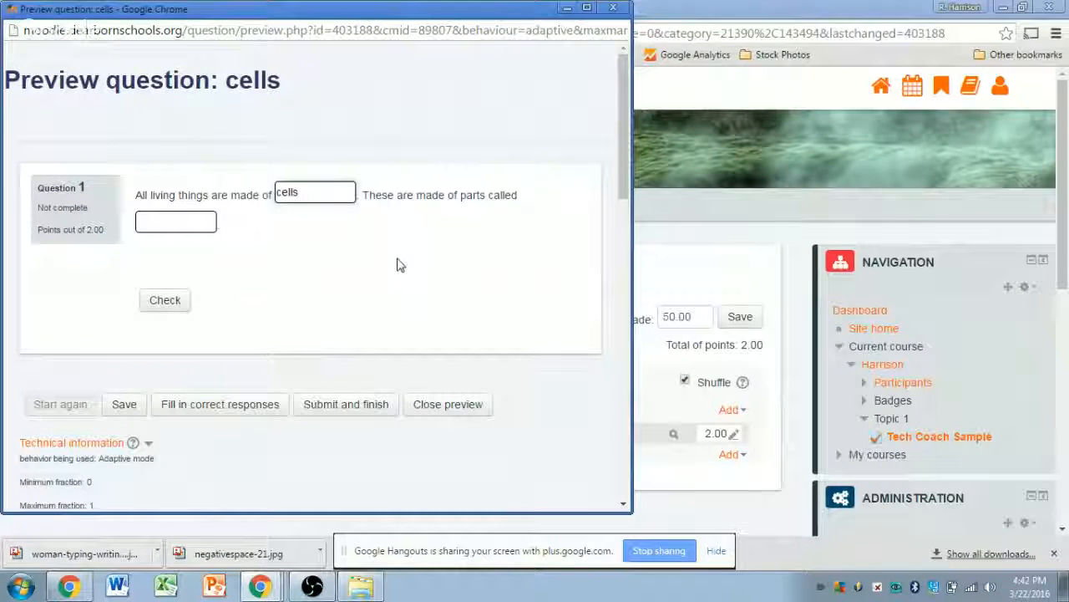
left_click(156, 219)
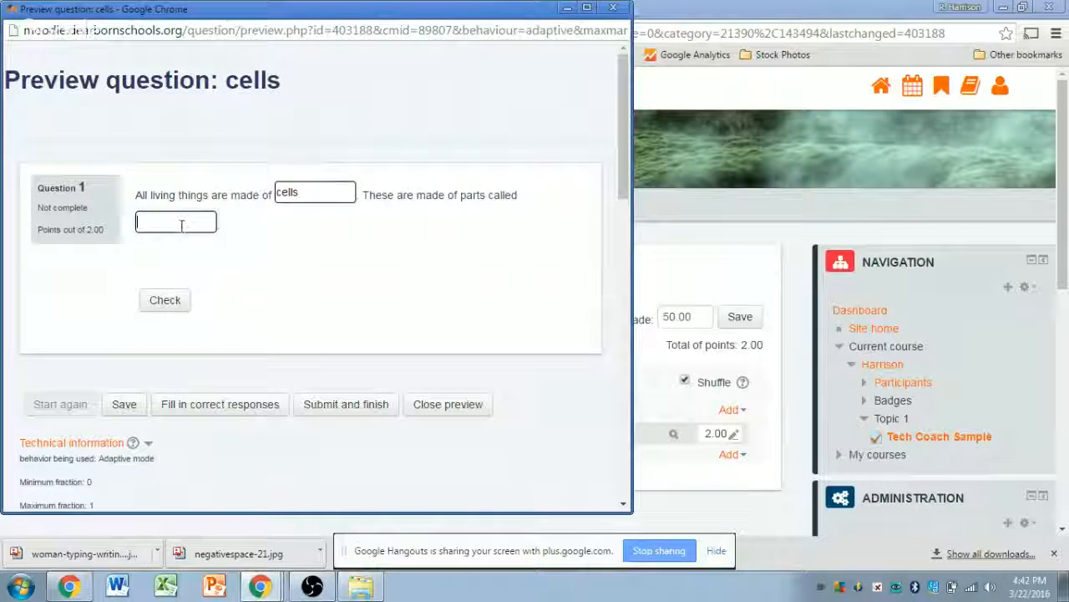
key("BackSpace")
key("BackSpace")
key("BackSpace")
type("ranelles")
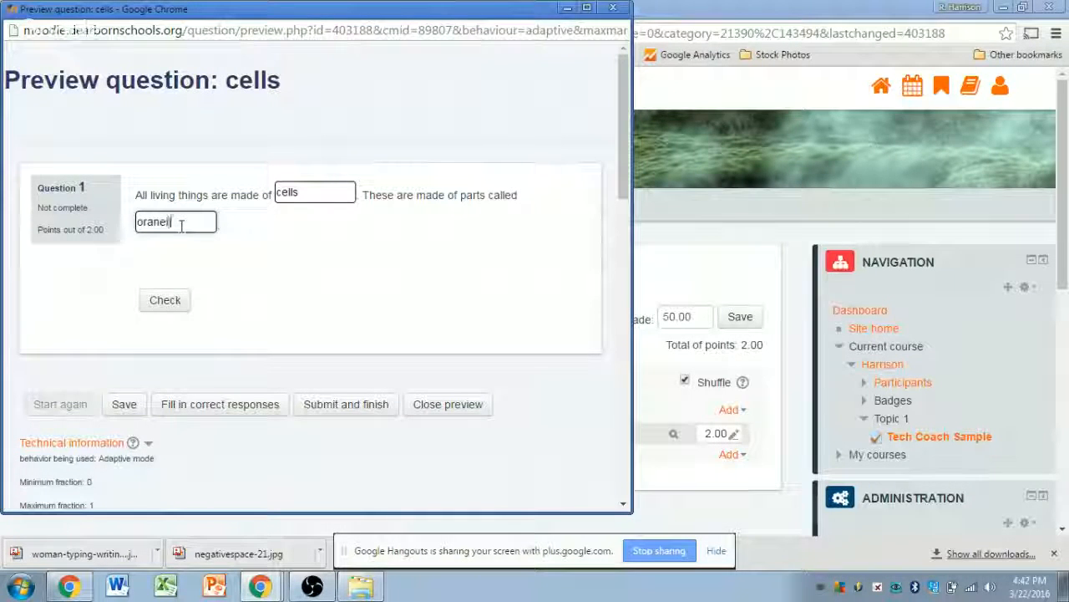
left_click(177, 298)
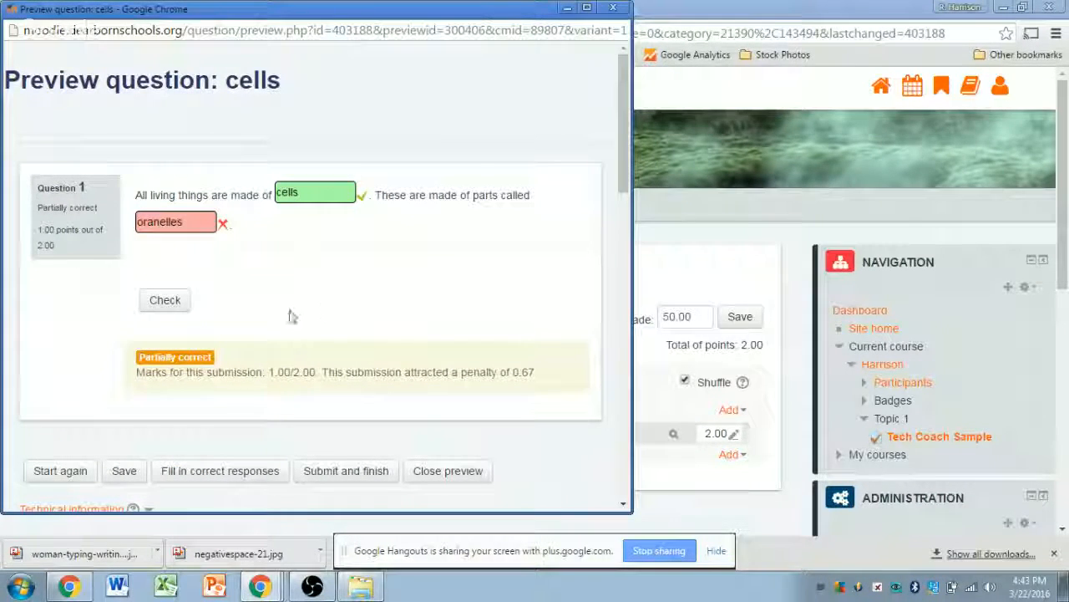
- Fix the second answer's spelling to organelles and re-check for 1.33/2.00
left_click(147, 221)
type("g")
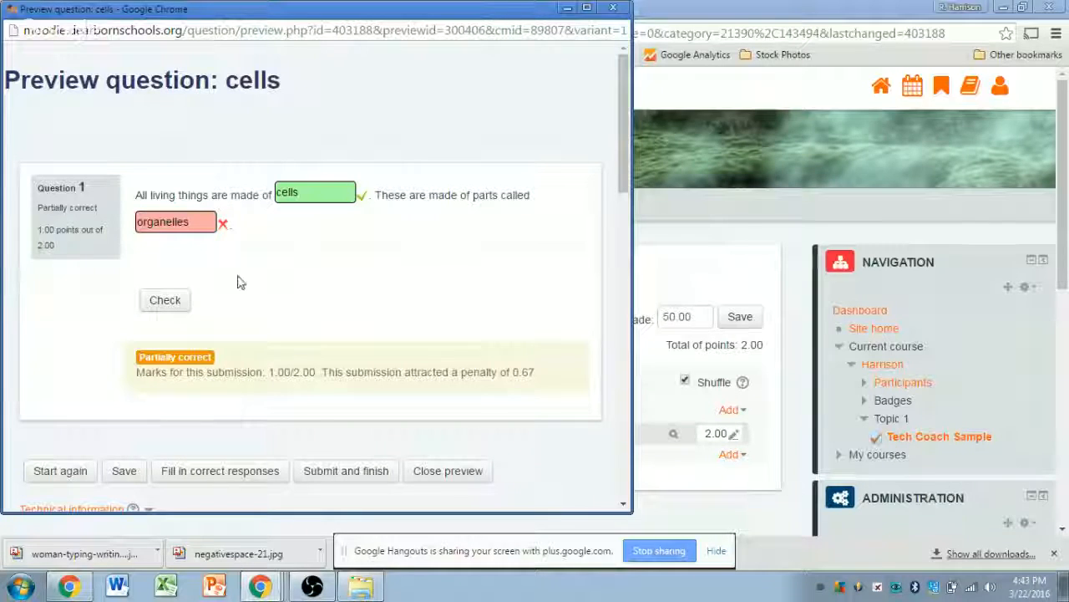
left_click(181, 299)
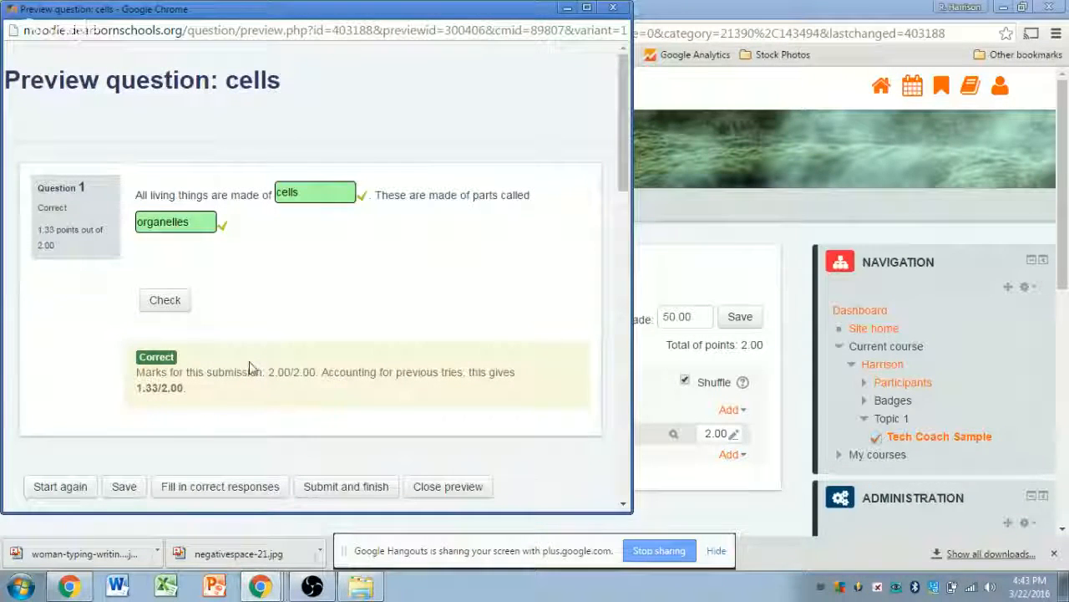
- Close the gapfill preview and review the Tech Coach Sample quiz page
left_click(614, 8)
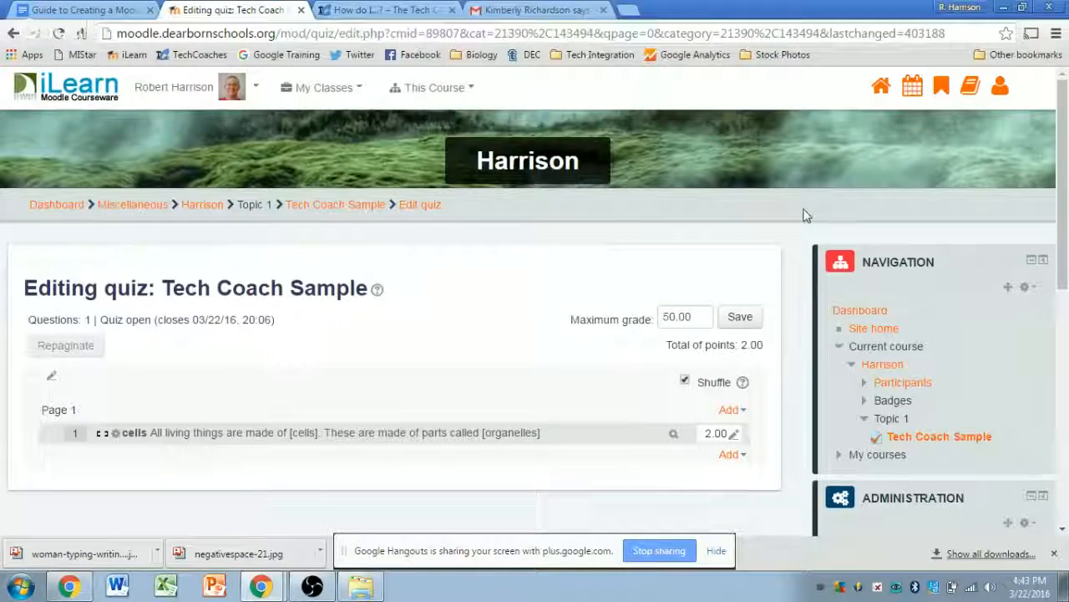
scroll(777, 257, "down", 2)
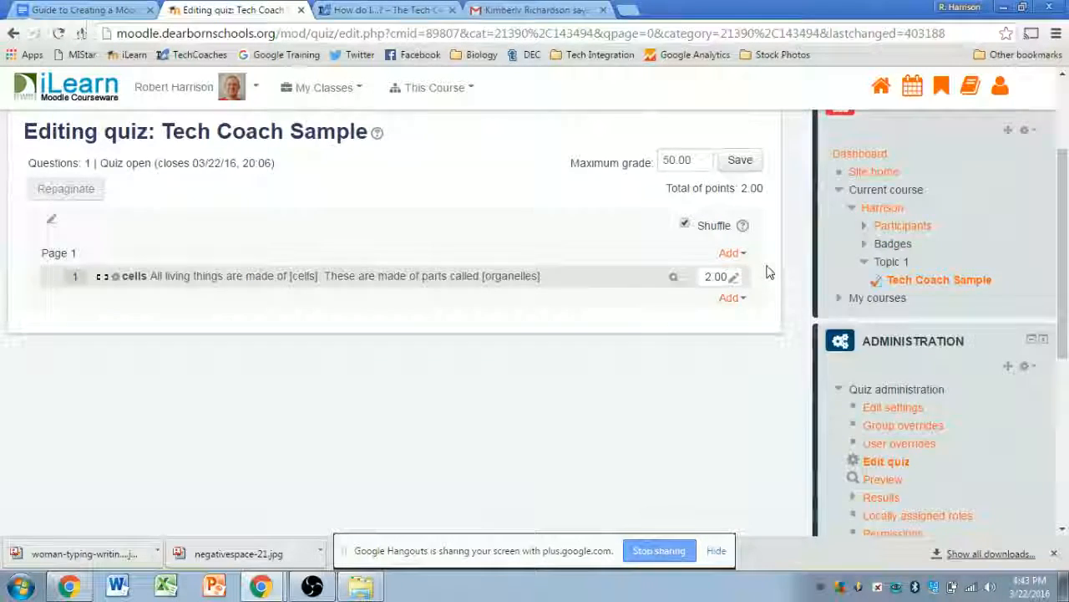
scroll(764, 271, "up", 2)
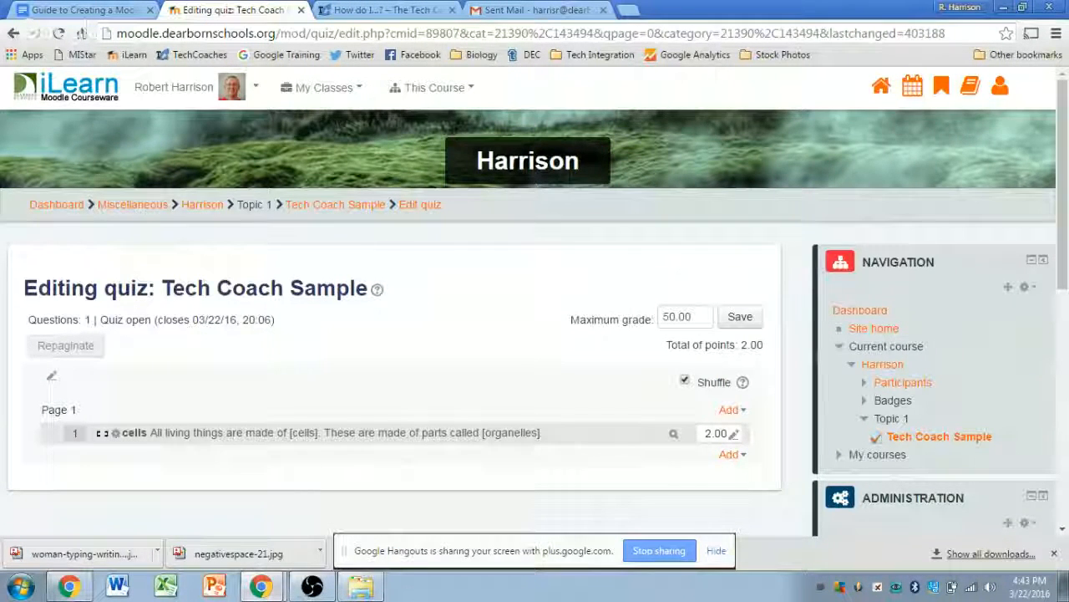
- Bring Google Hangouts forward and stop sharing the screen
mouse_move(261, 584)
left_click(278, 550)
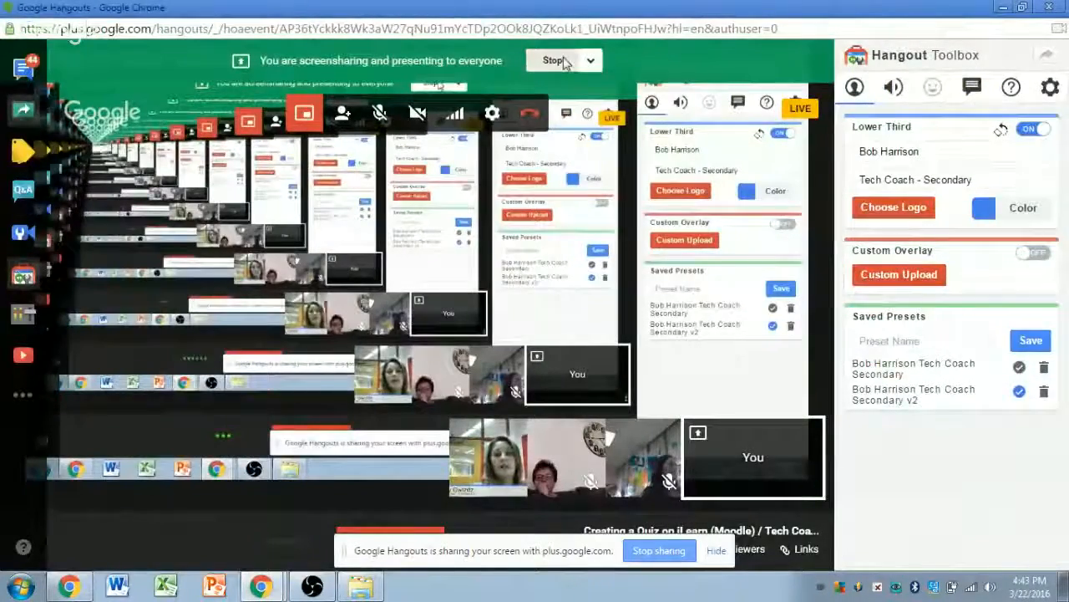
left_click(561, 61)
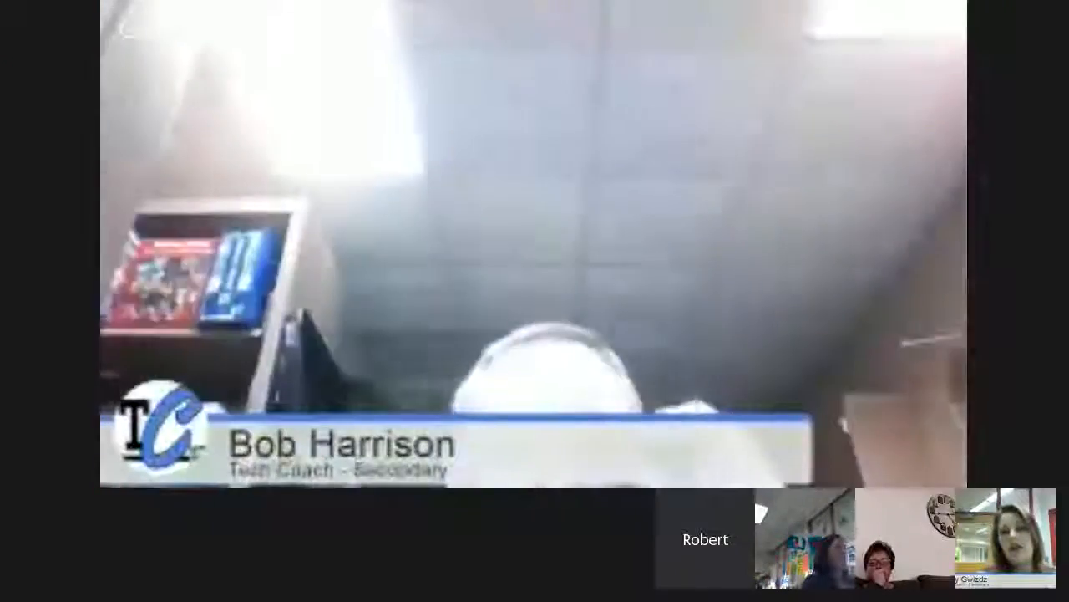